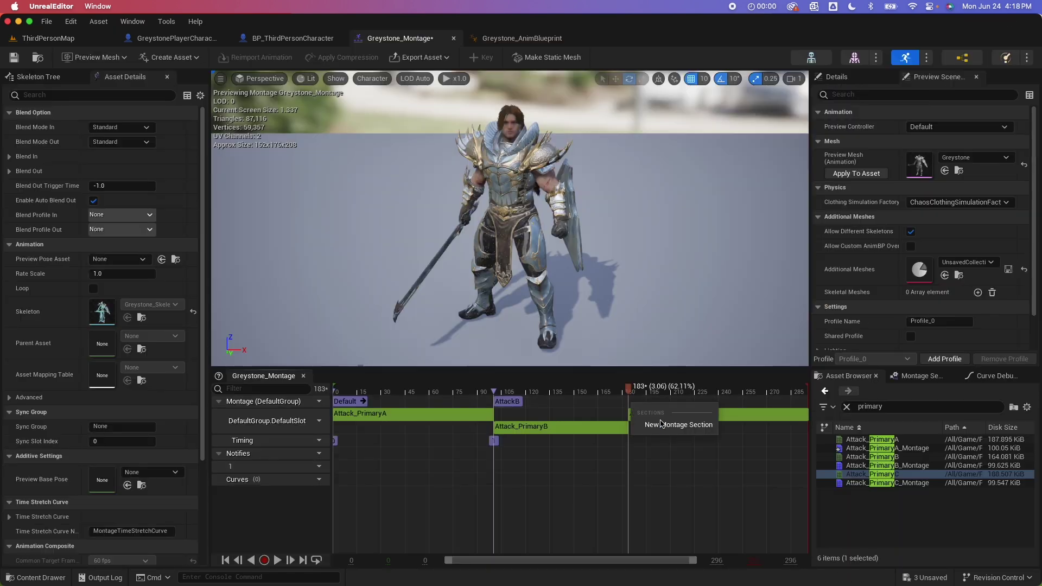
# Add a new montage section and set the Play Anim Montage node to Greystone_Montage.
pyautogui.click(661, 425)
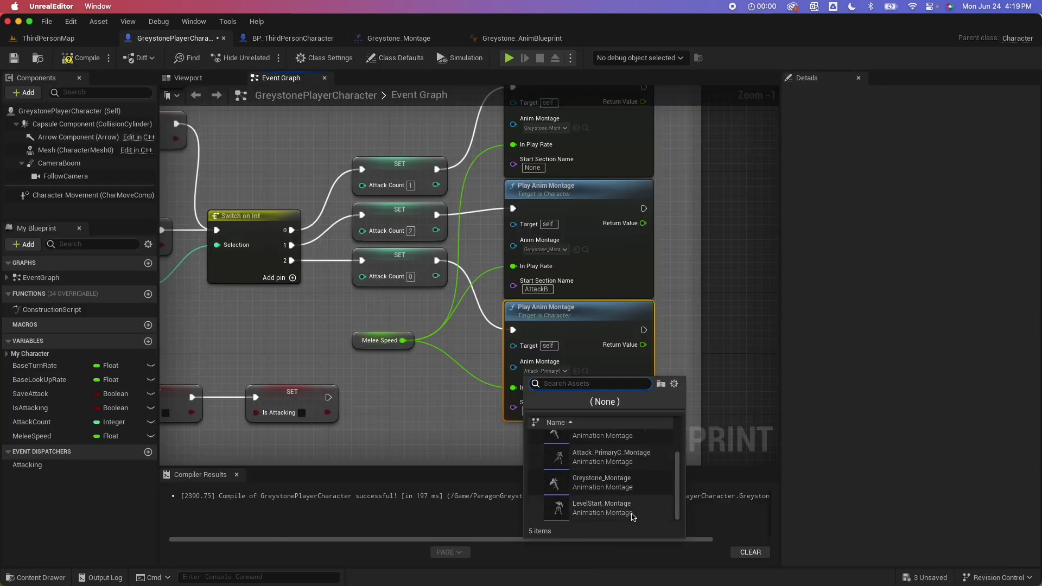
pyautogui.click(602, 481)
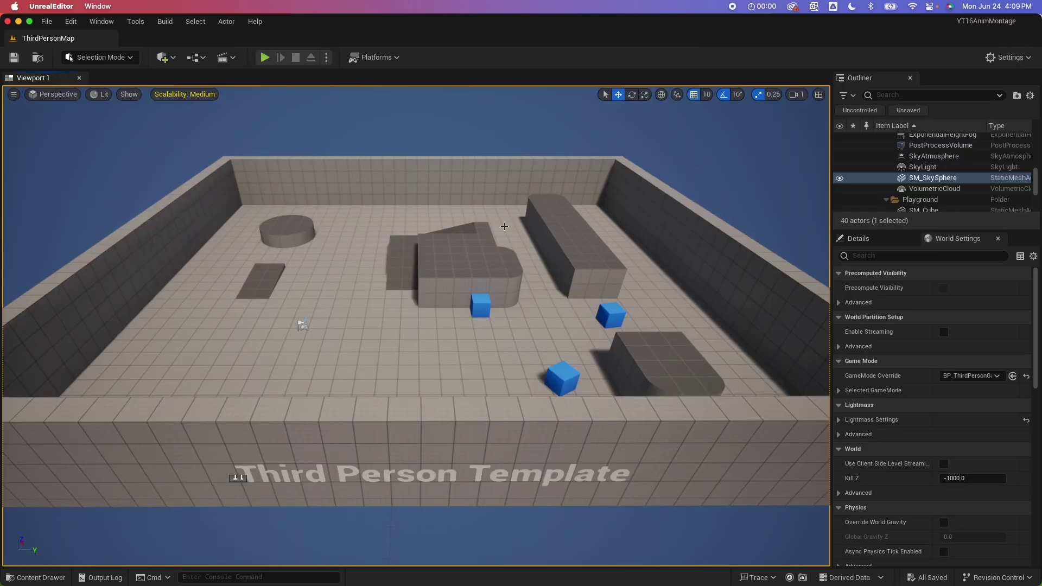
# Open GreystonePlayerCharacter from ParagonGreystone > Characters > Heroes > Greystone in the Content Drawer.
pyautogui.click(8, 577)
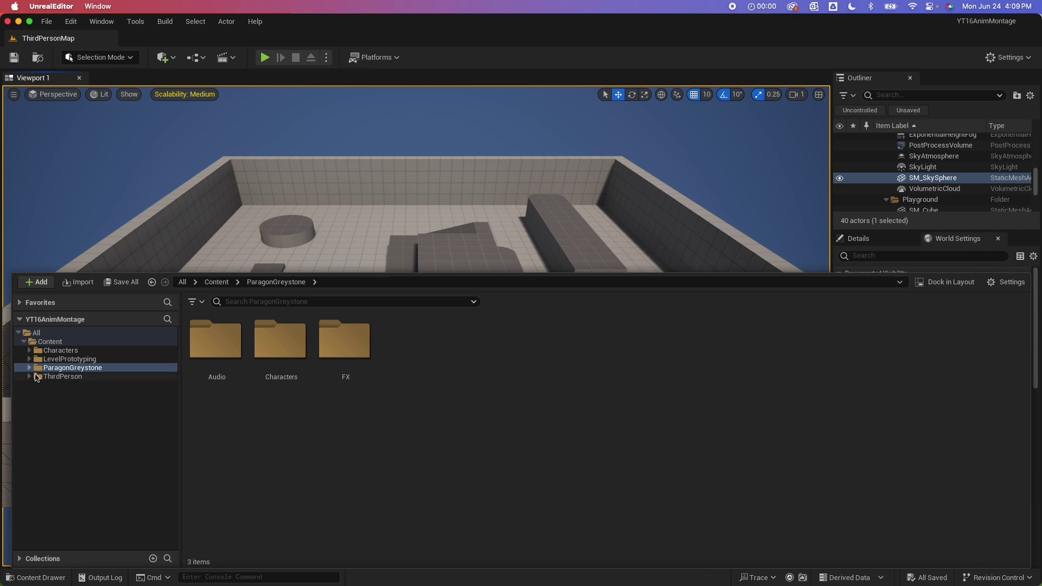
pyautogui.click(30, 368)
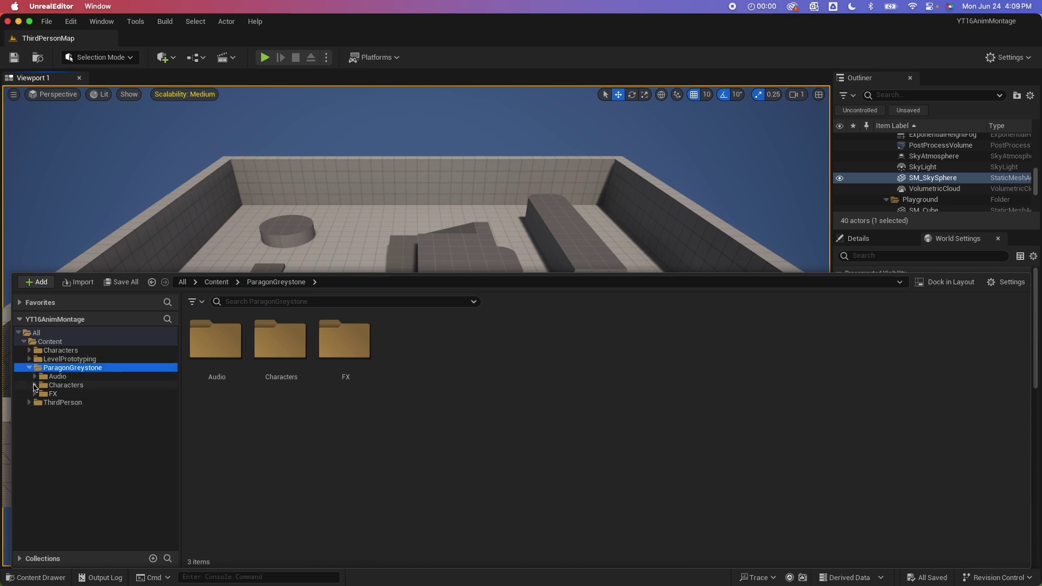
pyautogui.click(34, 385)
pyautogui.click(64, 402)
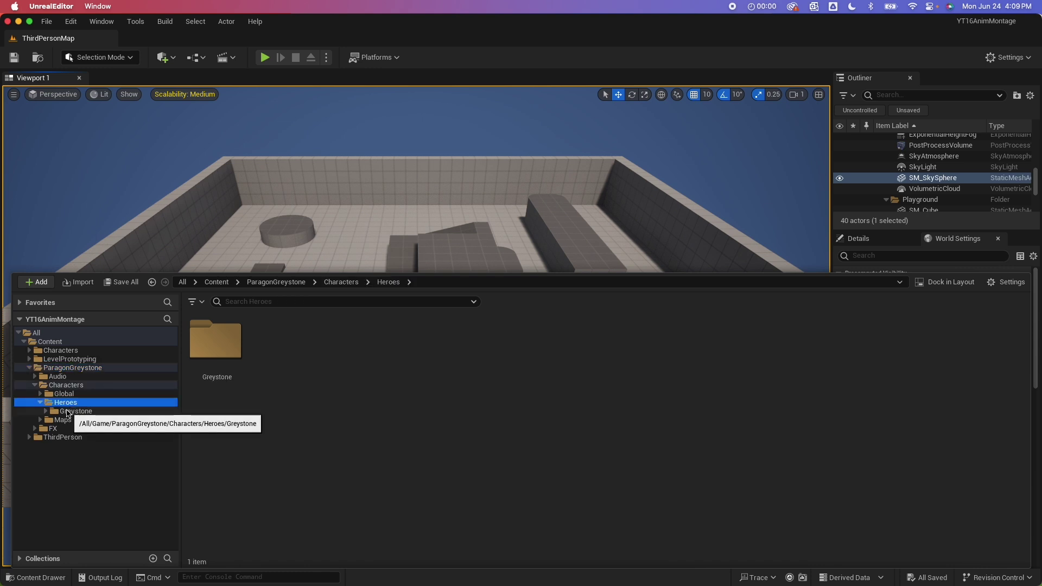
pyautogui.click(75, 411)
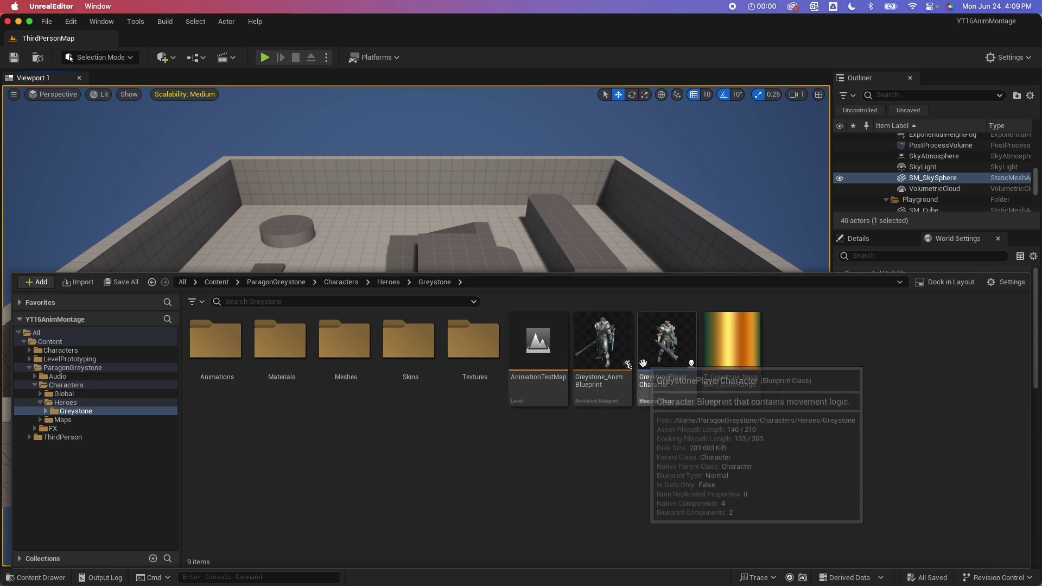
pyautogui.doubleClick(665, 348)
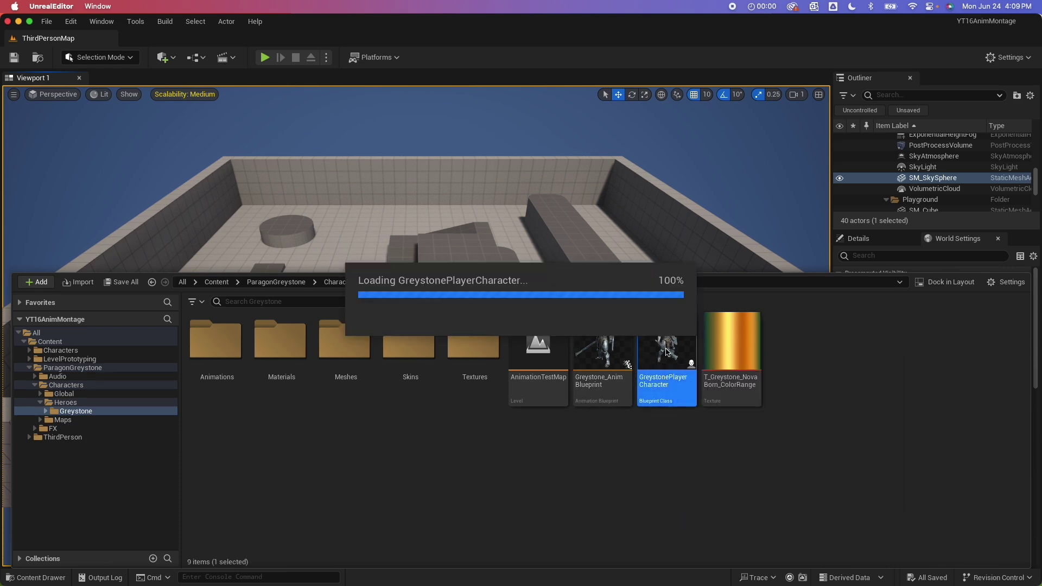
# Select the old input comment groups in GreystonePlayerCharacter's Event Graph and delete them.
pyautogui.scroll(3, 455, 256)
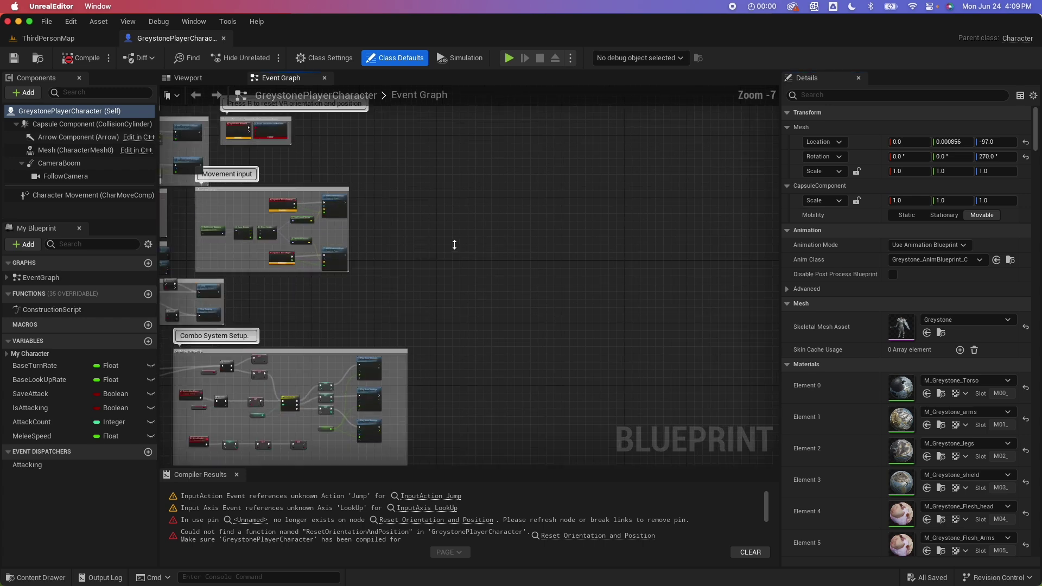
pyautogui.click(324, 495)
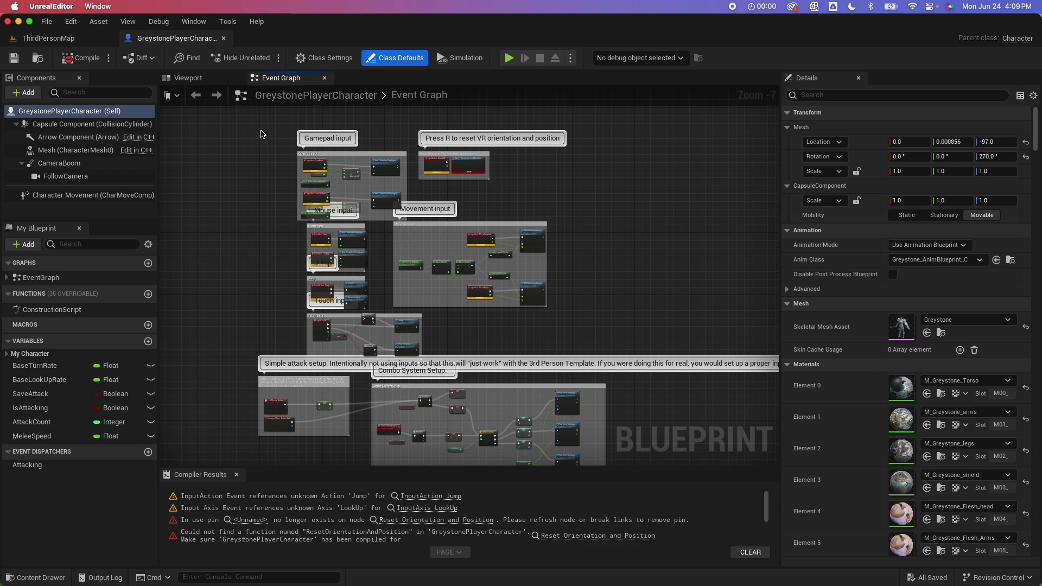
pyautogui.moveTo(285, 150); pyautogui.dragTo(579, 360)
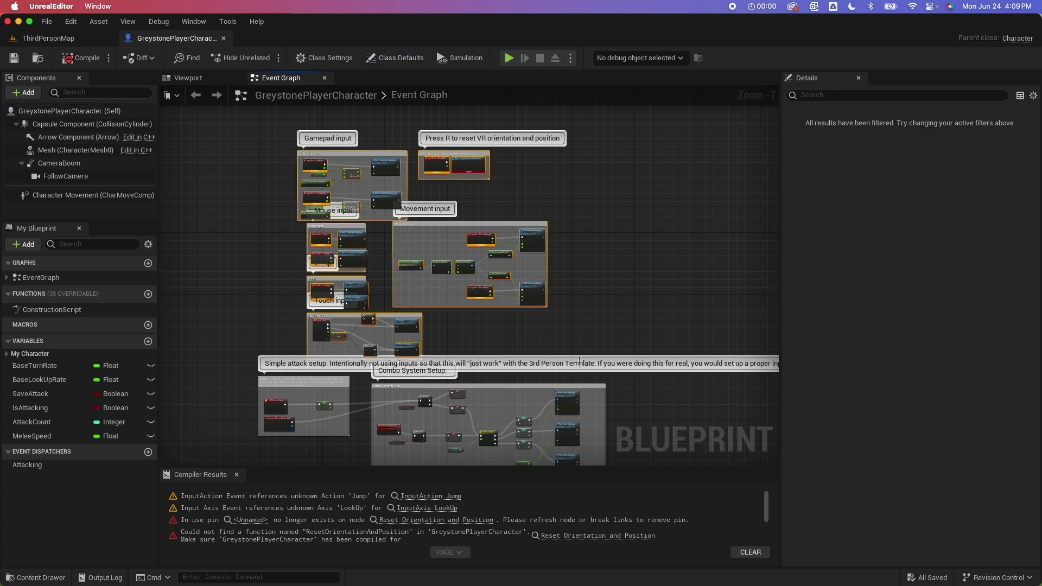
pyautogui.press('Delete')
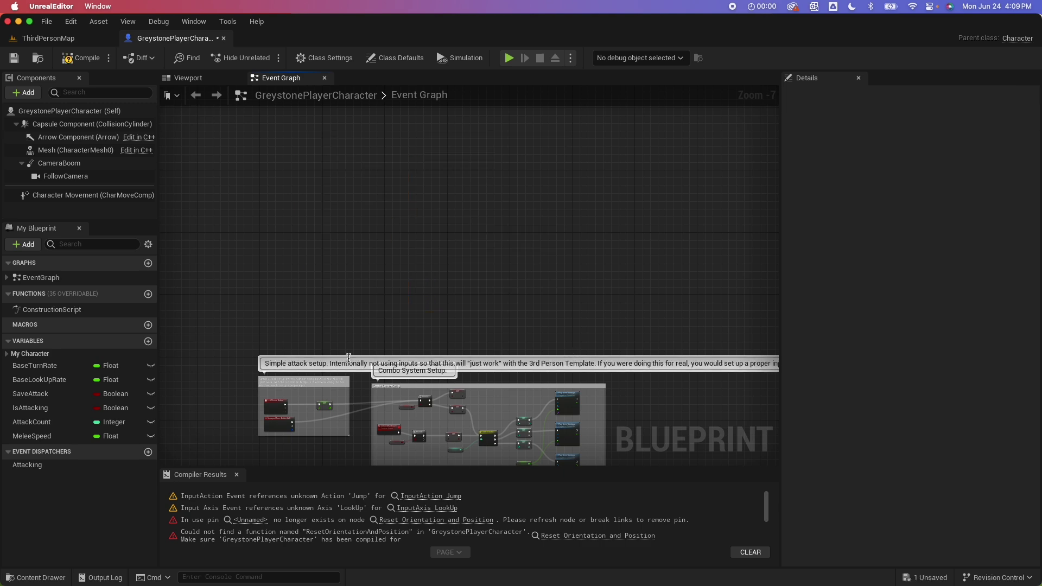
pyautogui.scroll(3, 338, 421)
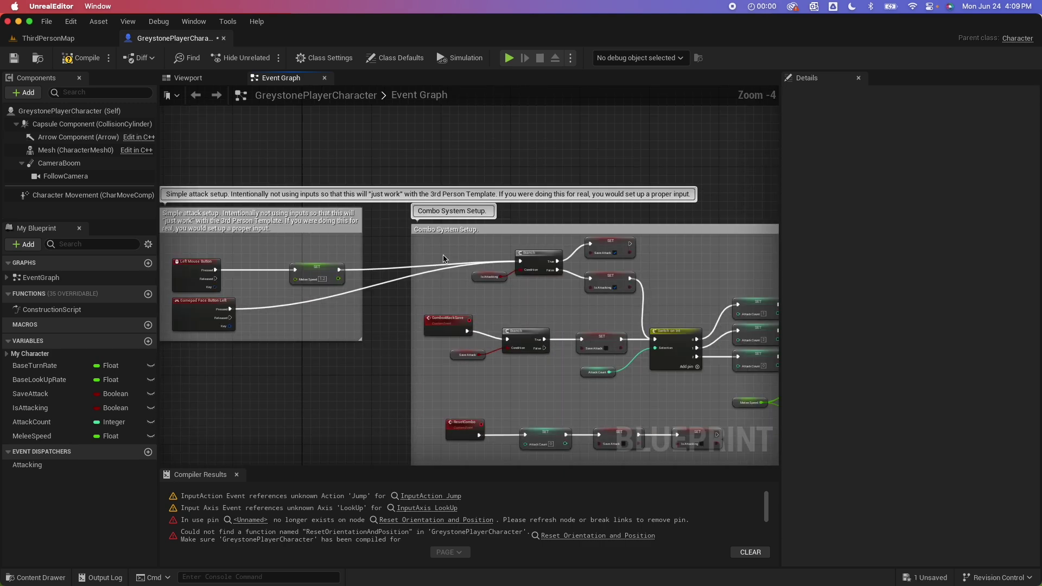
pyautogui.scroll(-2, 379, 390)
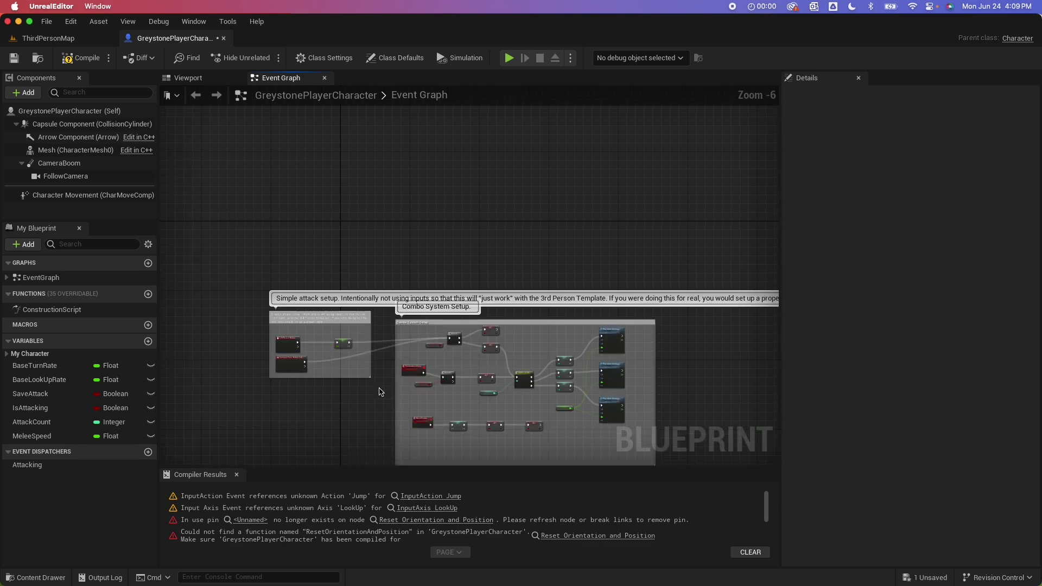
# Browse the Content Drawer to the ThirdPerson > Blueprints folder.
pyautogui.click(33, 579)
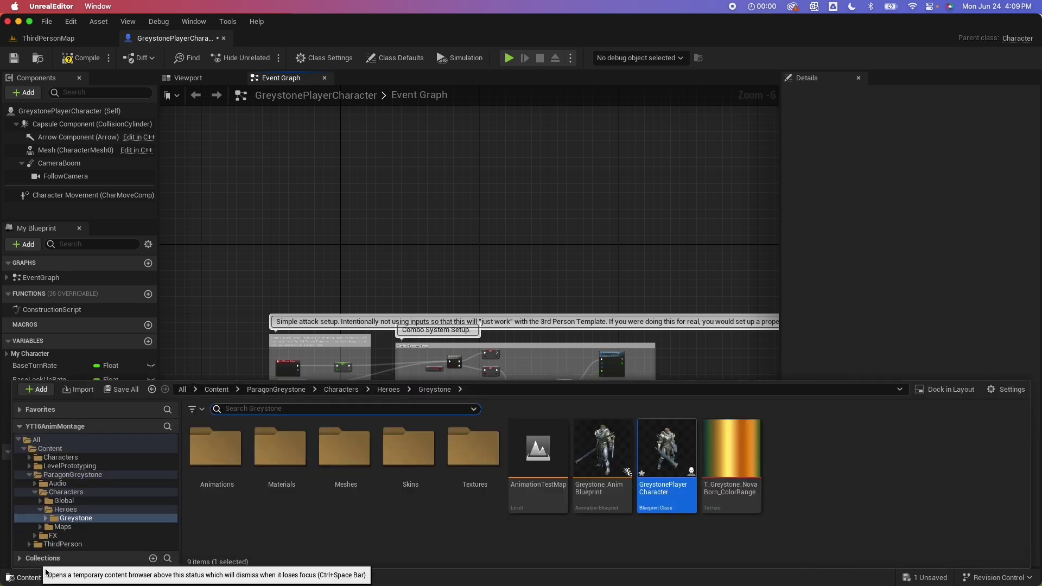
pyautogui.click(31, 545)
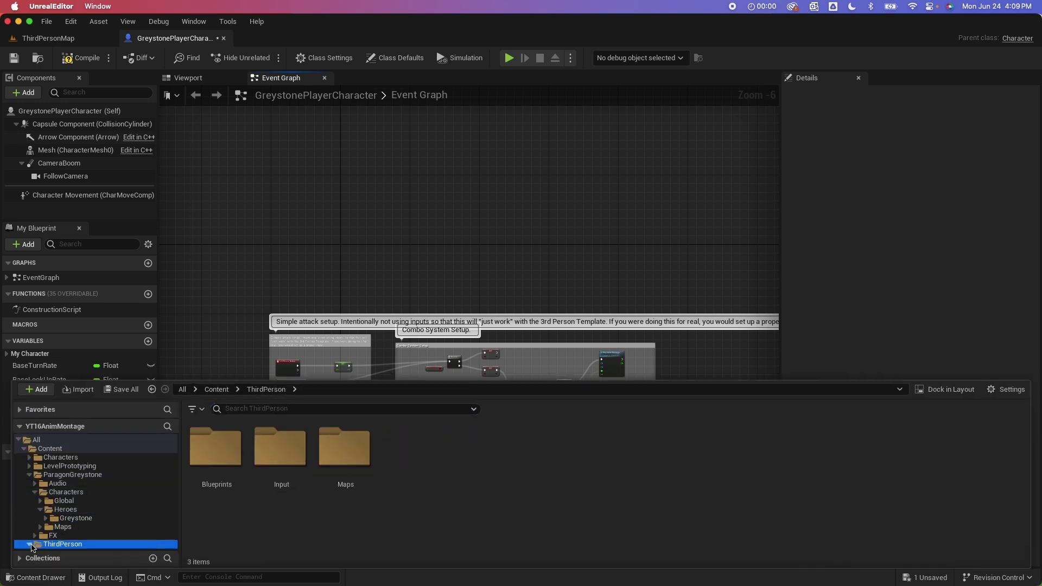
pyautogui.click(30, 544)
pyautogui.click(64, 527)
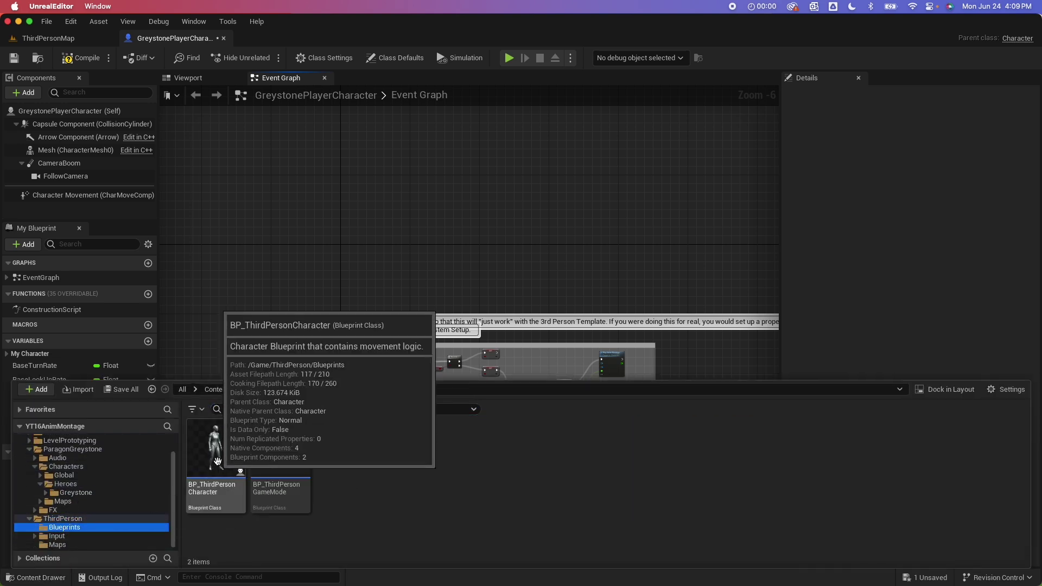
# Copy BP_ThirdPersonCharacter's input node groups and paste them above GreystonePlayerCharacter's combo setup.
pyautogui.click(443, 381)
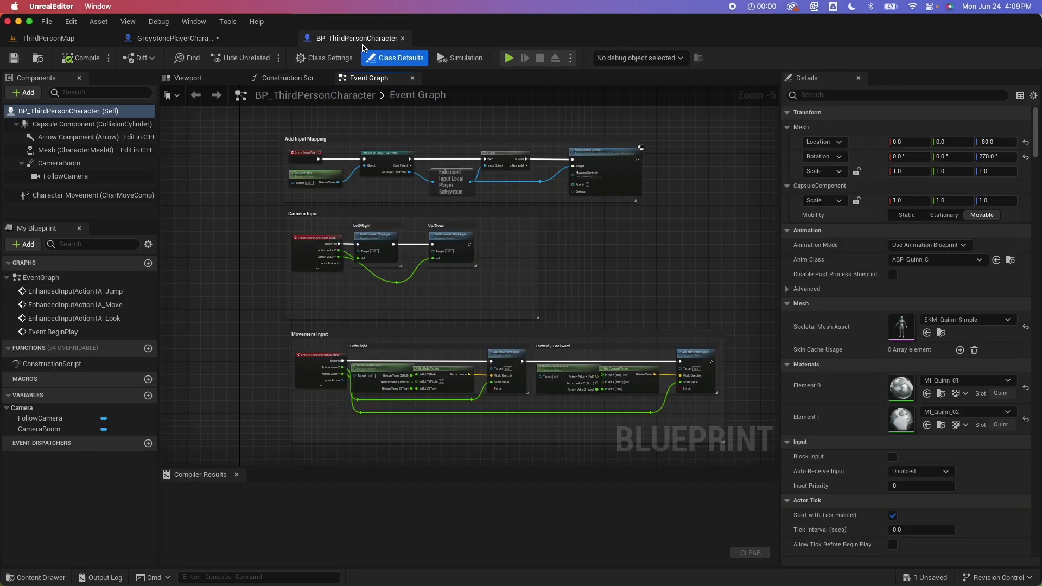
pyautogui.moveTo(229, 126); pyautogui.dragTo(665, 414)
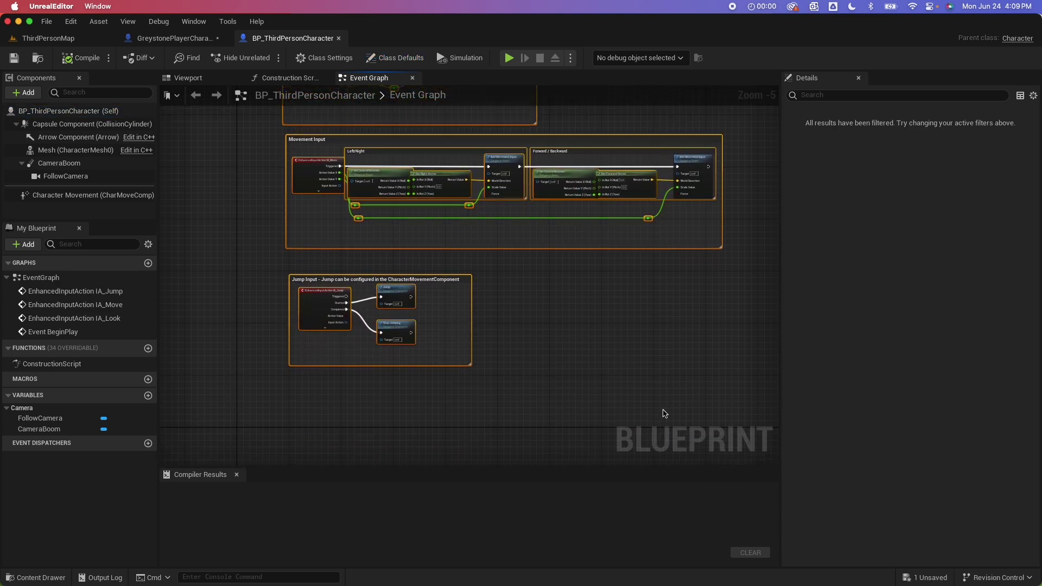
pyautogui.click(175, 38)
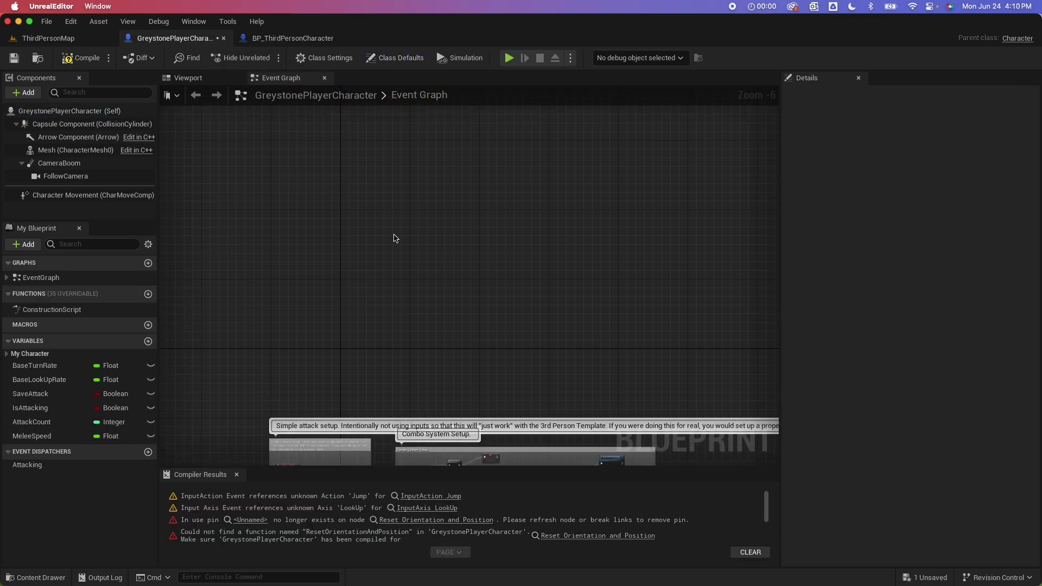
pyautogui.press('super+v')
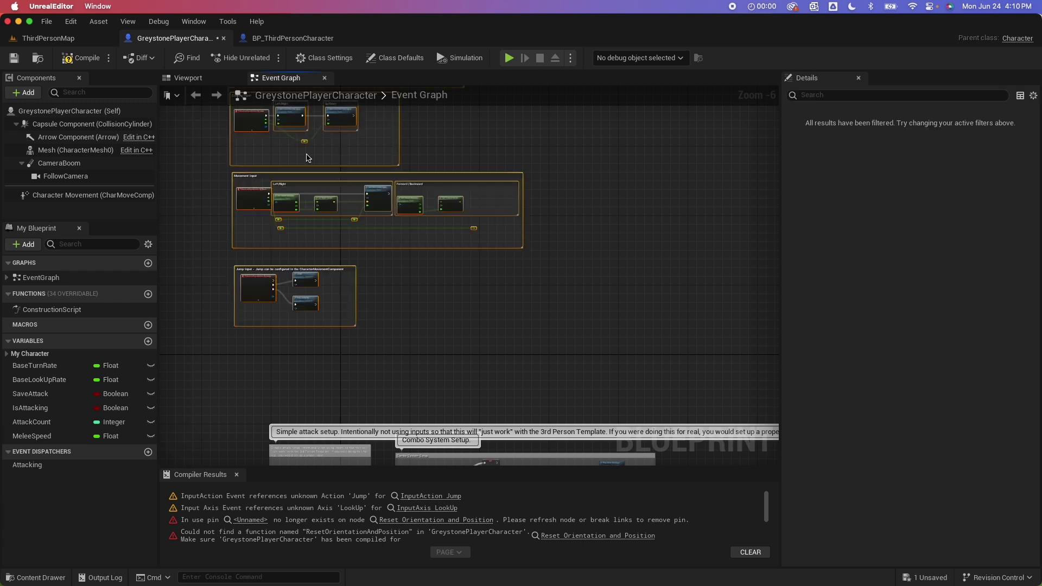
pyautogui.moveTo(250, 269); pyautogui.dragTo(282, 358)
# Save and compile the GreystonePlayerCharacter blueprint.
pyautogui.scroll(-3, 617, 311)
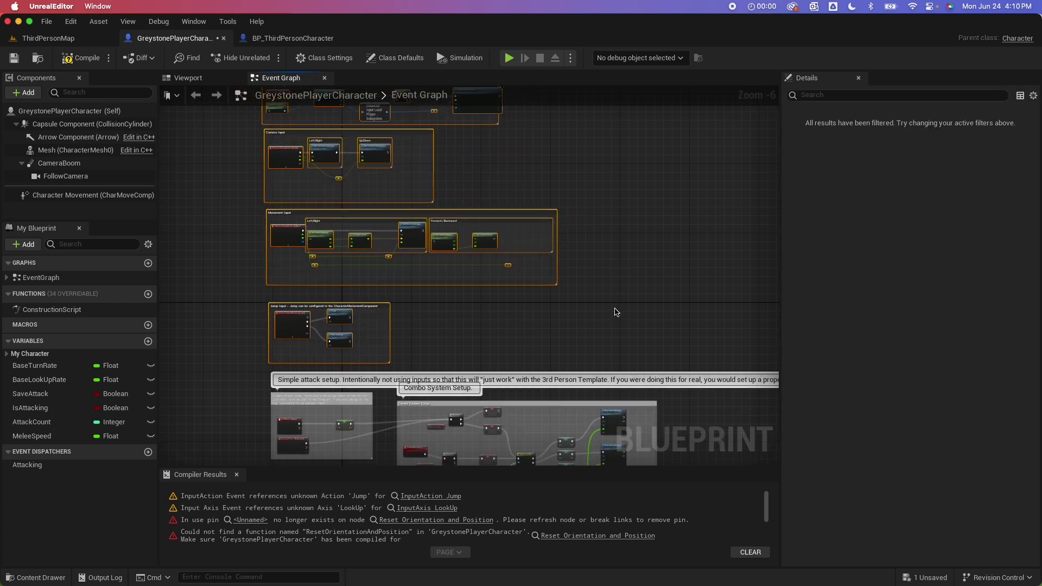
pyautogui.press('super+s')
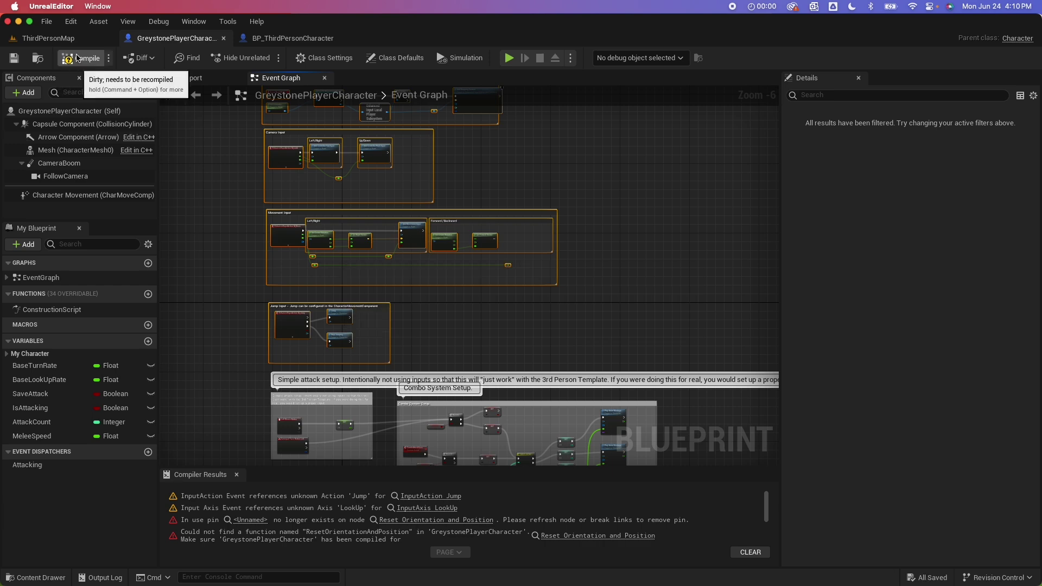
pyautogui.click(78, 57)
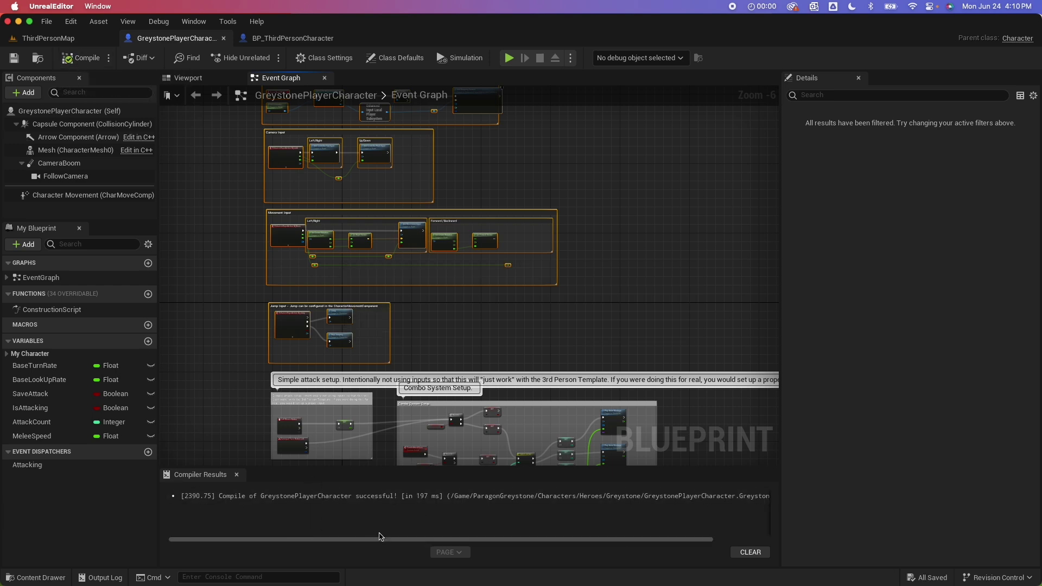
# Set ThirdPersonMap's GameMode Default Pawn Class to GreystonePlayerCharacter and start Play-in-Editor.
pyautogui.click(61, 39)
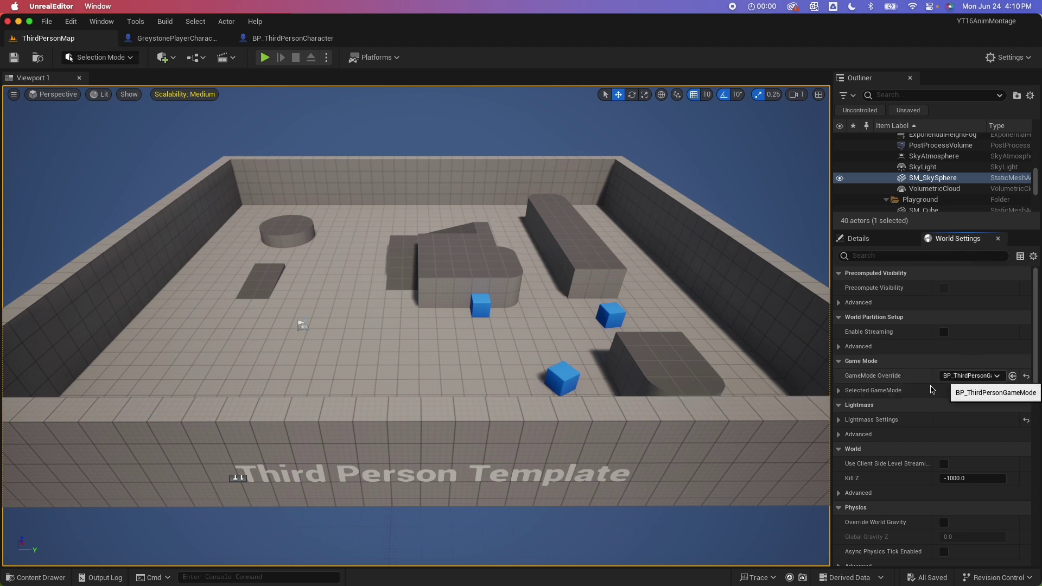
pyautogui.click(838, 391)
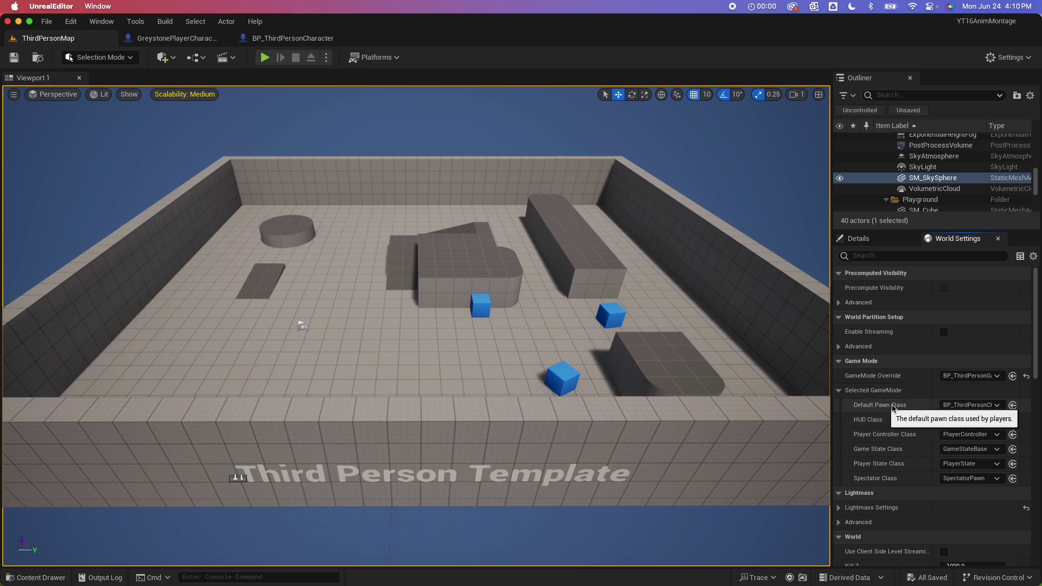
pyautogui.click(972, 407)
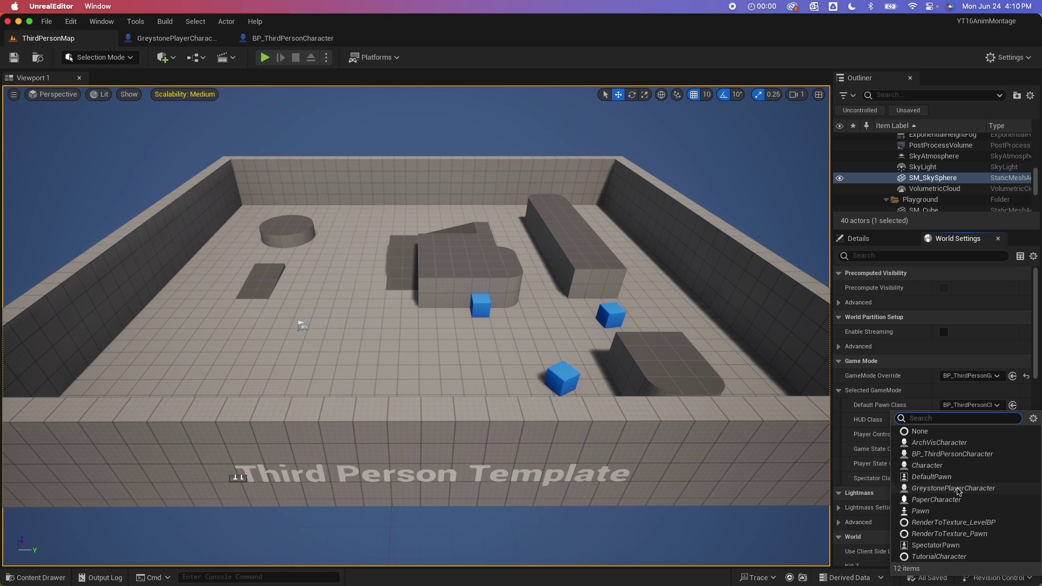
pyautogui.click(958, 488)
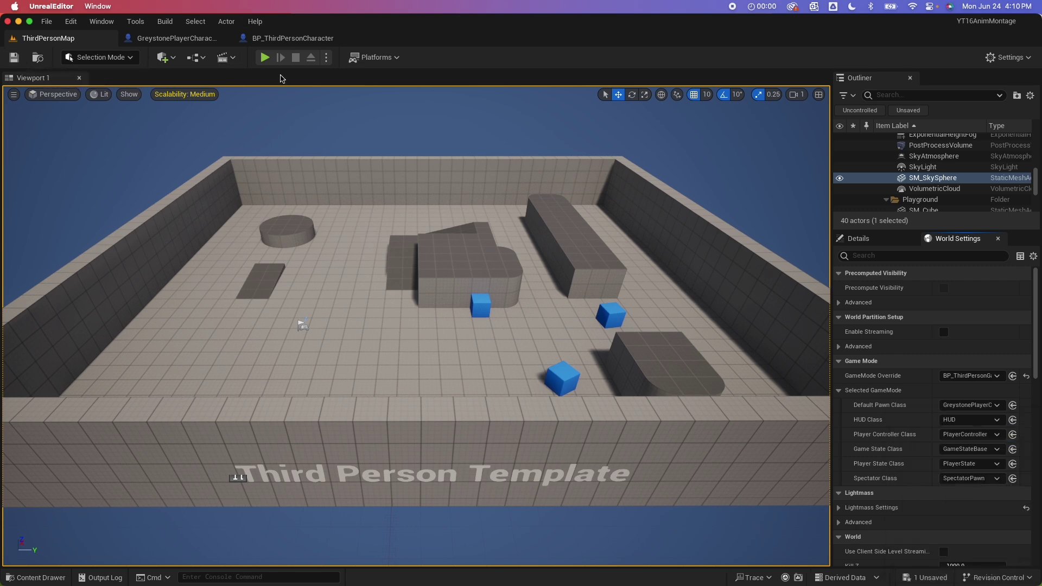
pyautogui.click(266, 58)
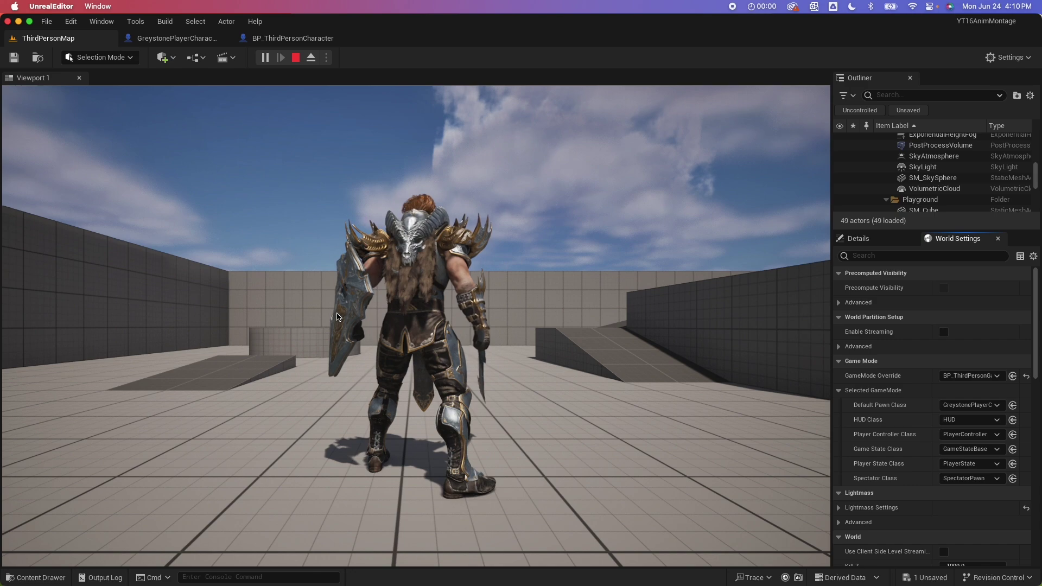
# Test Greystone's sword combo with four attacks in play mode, then stop the session.
pyautogui.click(450, 279)
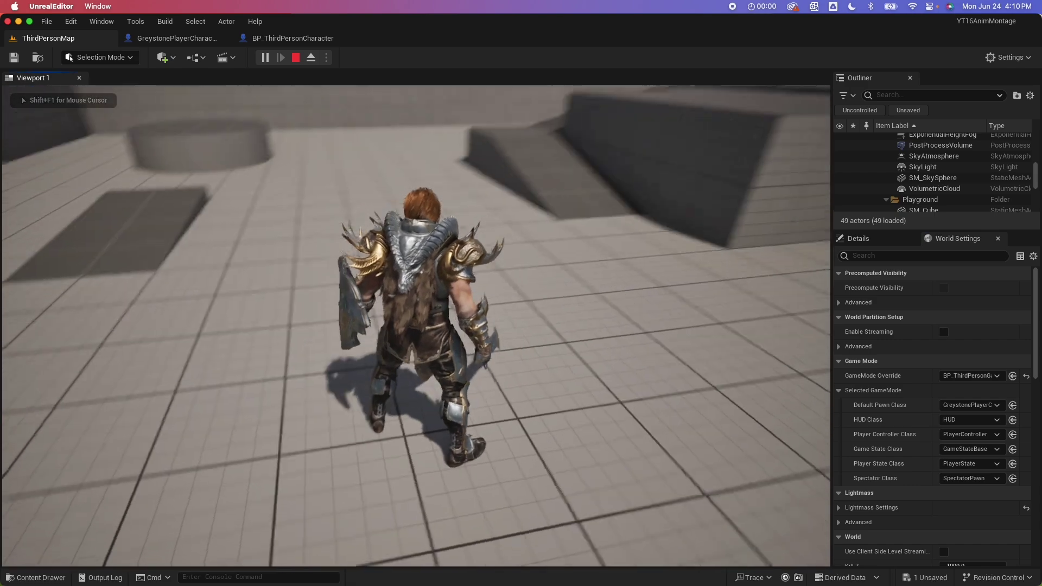
pyautogui.click(451, 280)
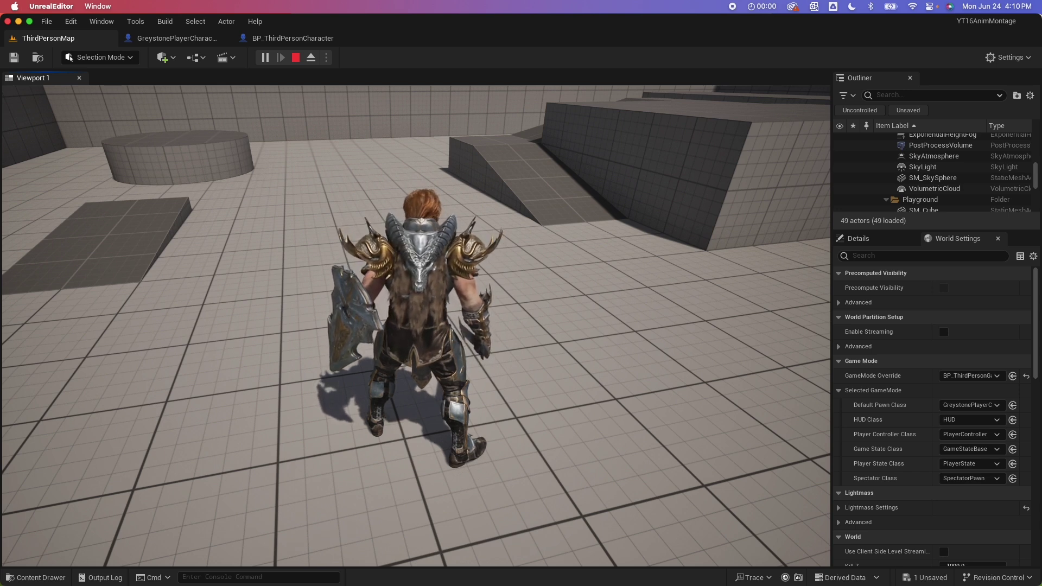
pyautogui.click(416, 326)
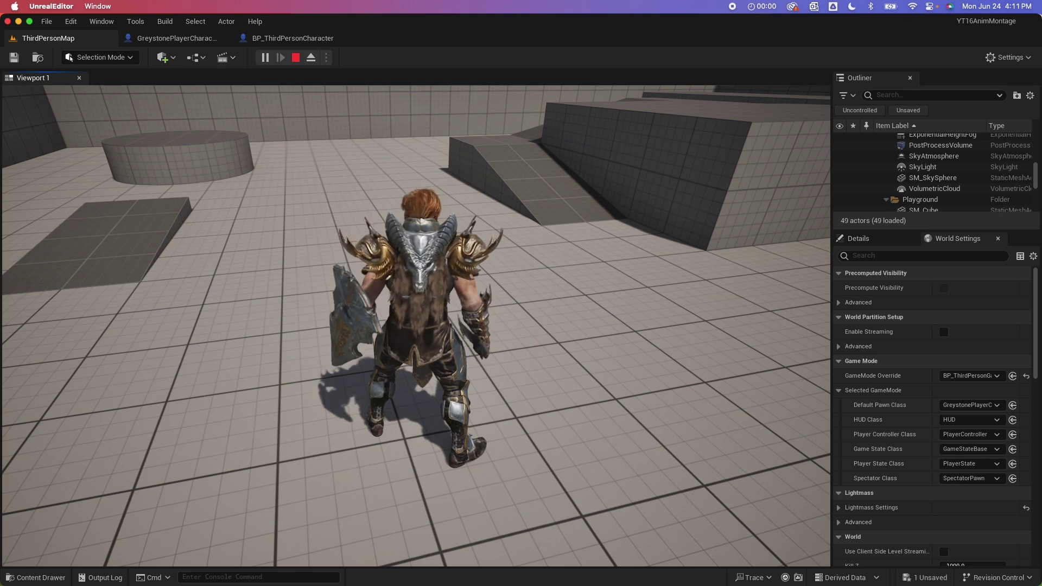
pyautogui.click(417, 325)
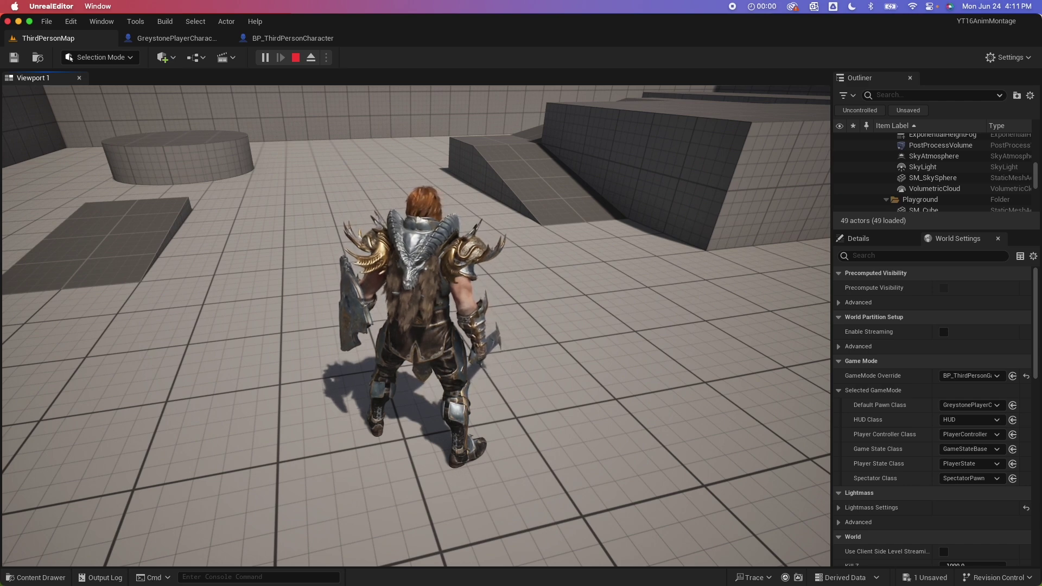
pyautogui.press('Escape')
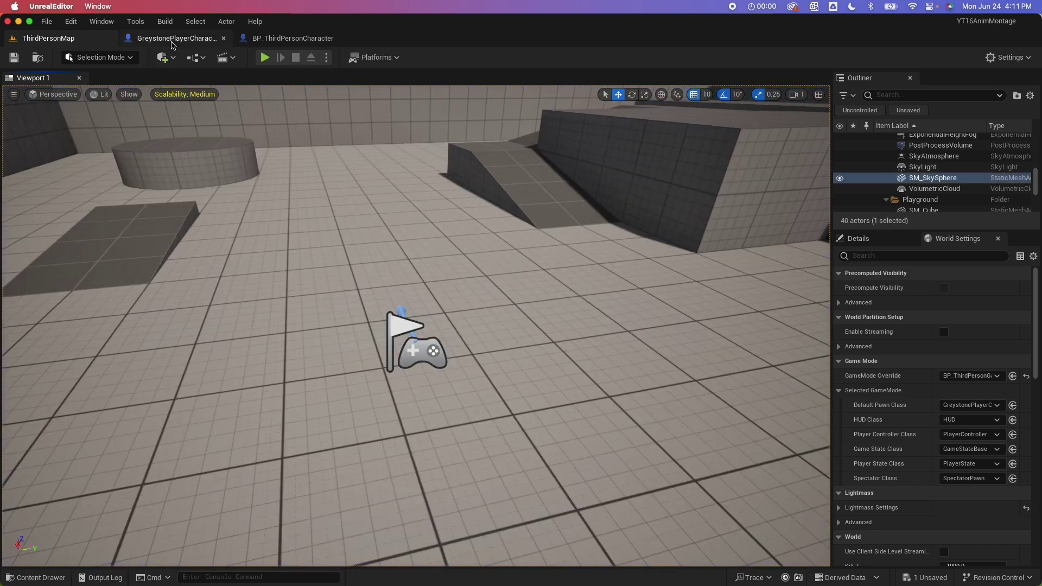
# In GreystonePlayerCharacter's Event Graph, inspect AttackCount, the SET Attack Count 1 node and first Play Anim Montage.
pyautogui.click(170, 38)
pyautogui.scroll(-5, 335, 393)
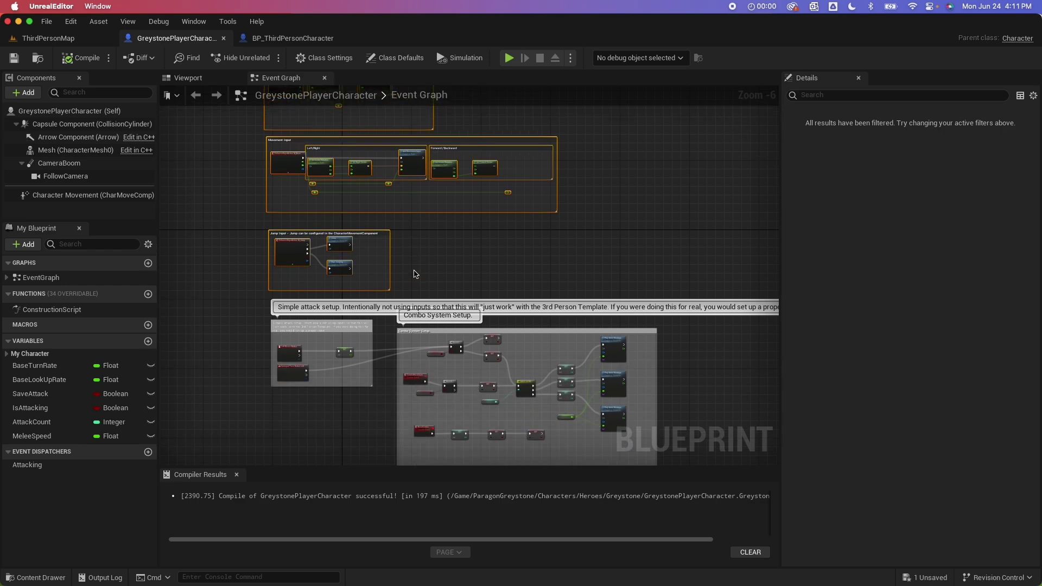
pyautogui.scroll(3, 325, 399)
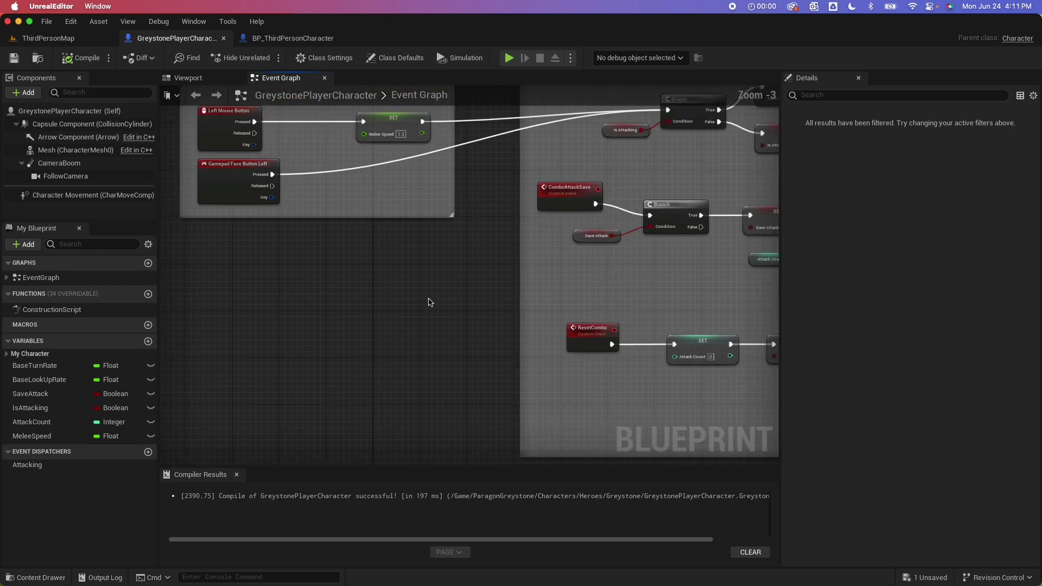
pyautogui.scroll(4, 429, 302)
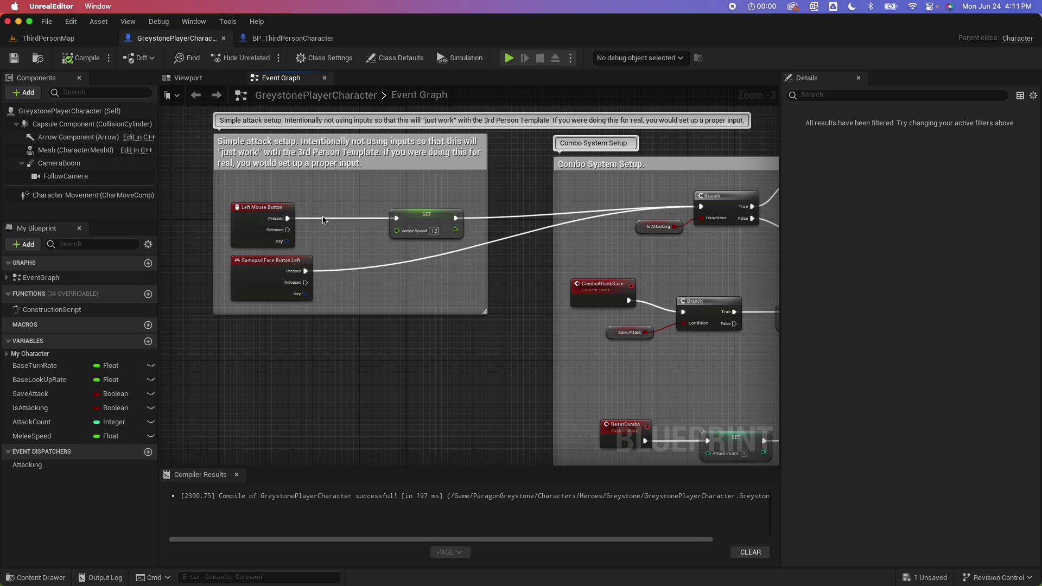
pyautogui.hscroll(10, 323, 220)
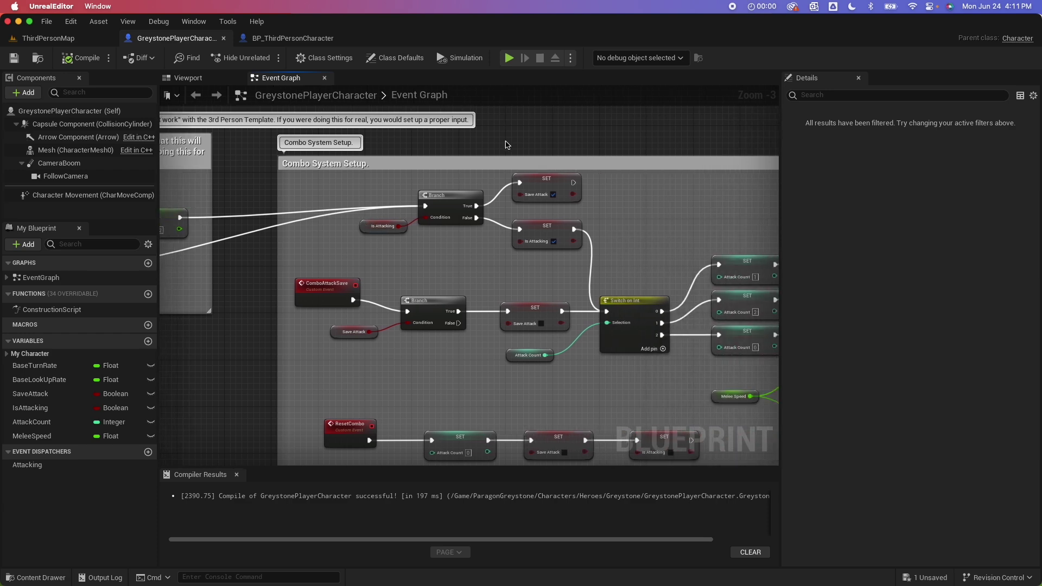
pyautogui.scroll(3, 506, 144)
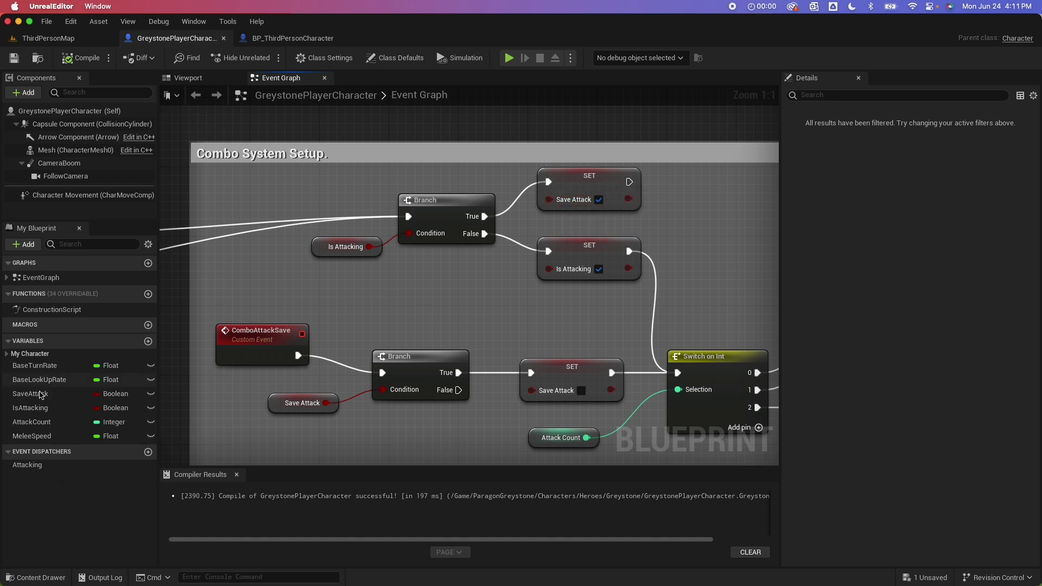
pyautogui.scroll(-3, 525, 288)
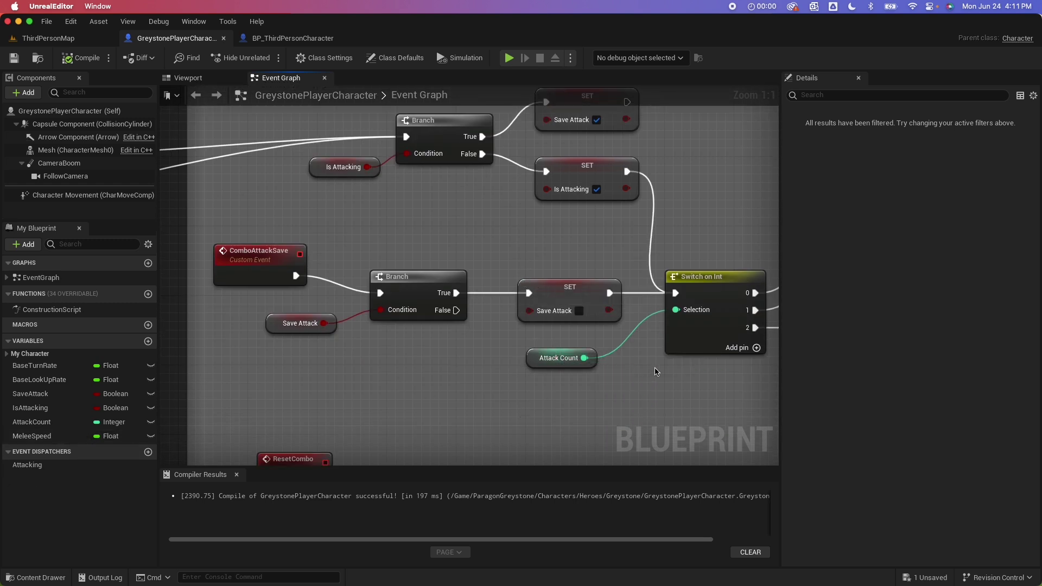
pyautogui.click(558, 358)
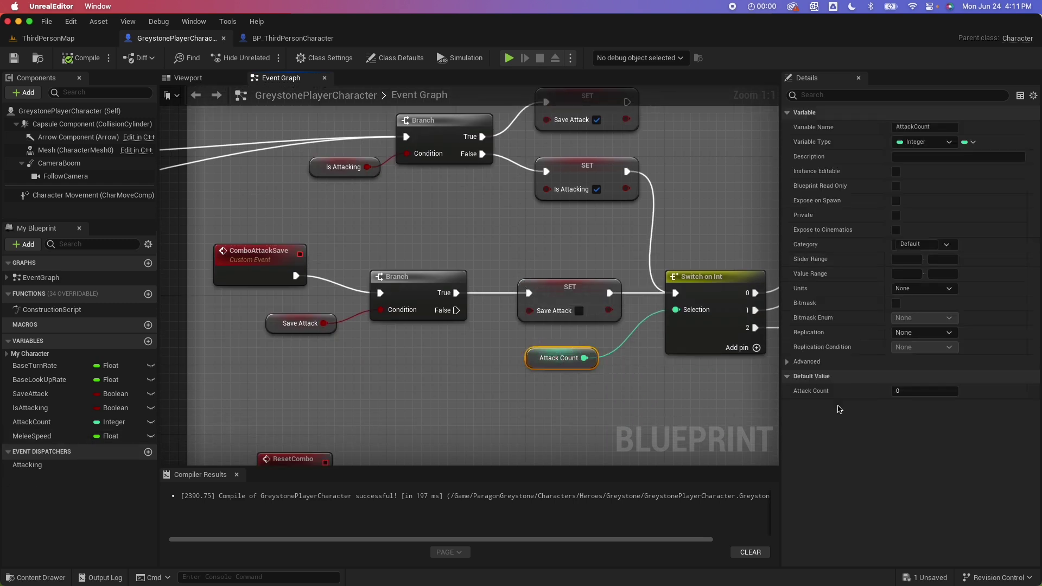
pyautogui.hscroll(3, 637, 382)
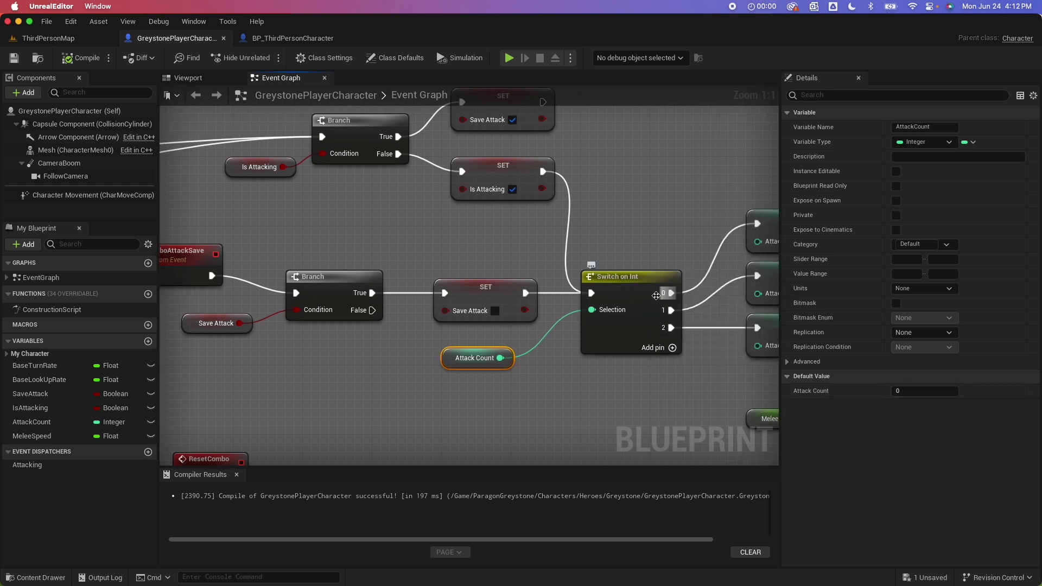
pyautogui.hscroll(3, 684, 255)
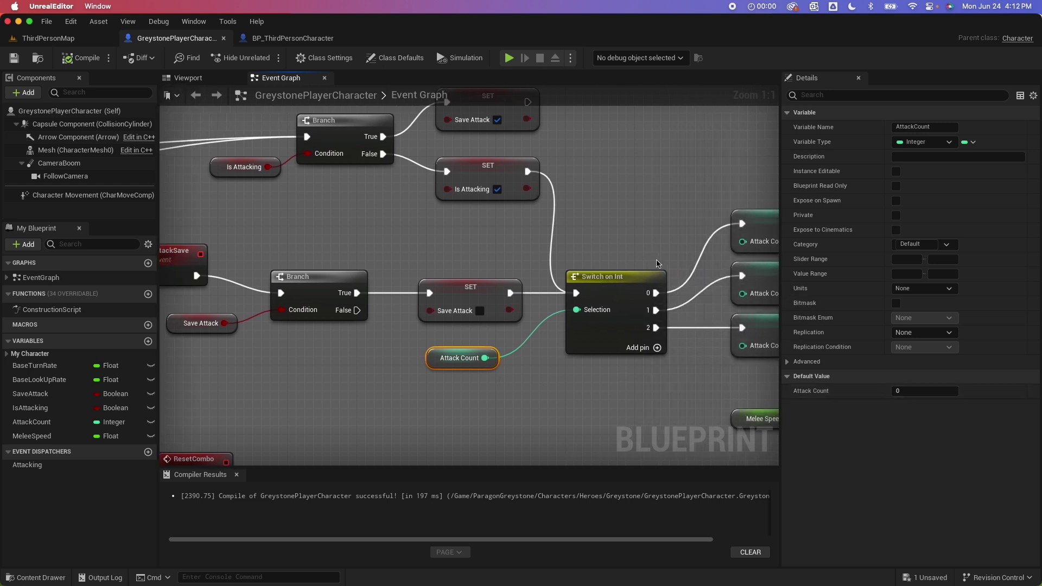
pyautogui.click(711, 221)
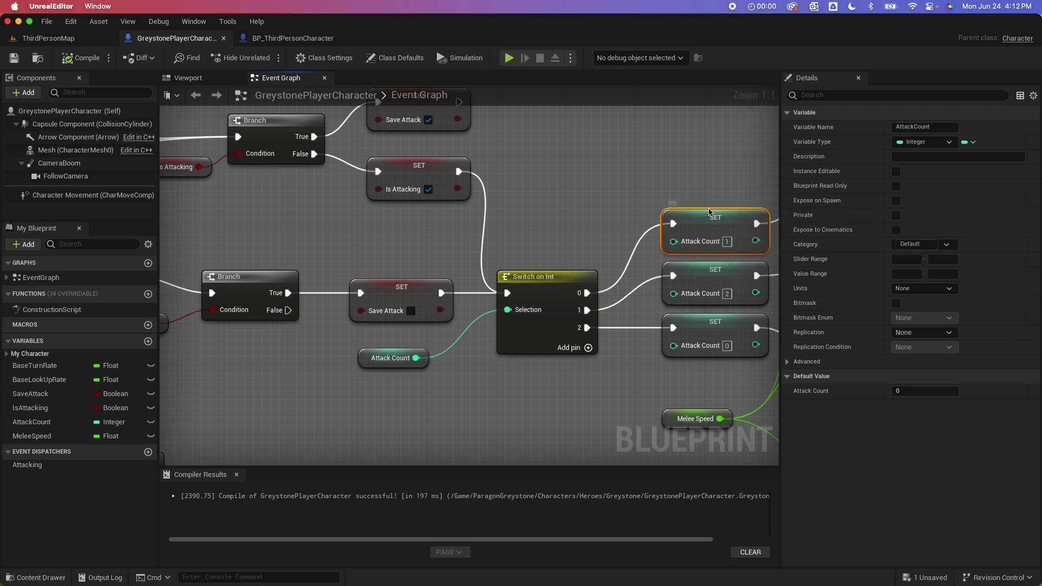
pyautogui.hscroll(8, 706, 228)
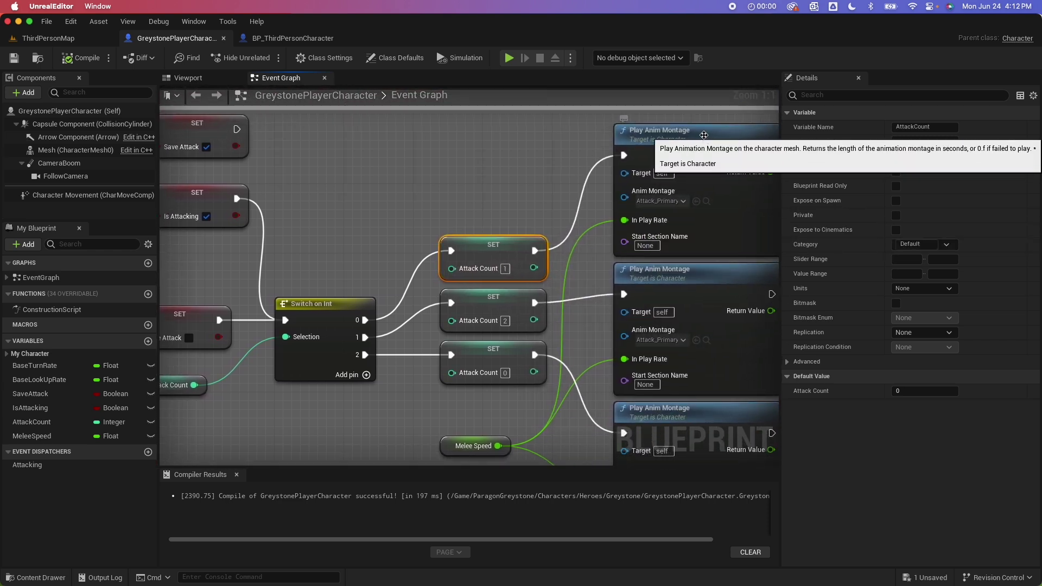
pyautogui.click(665, 141)
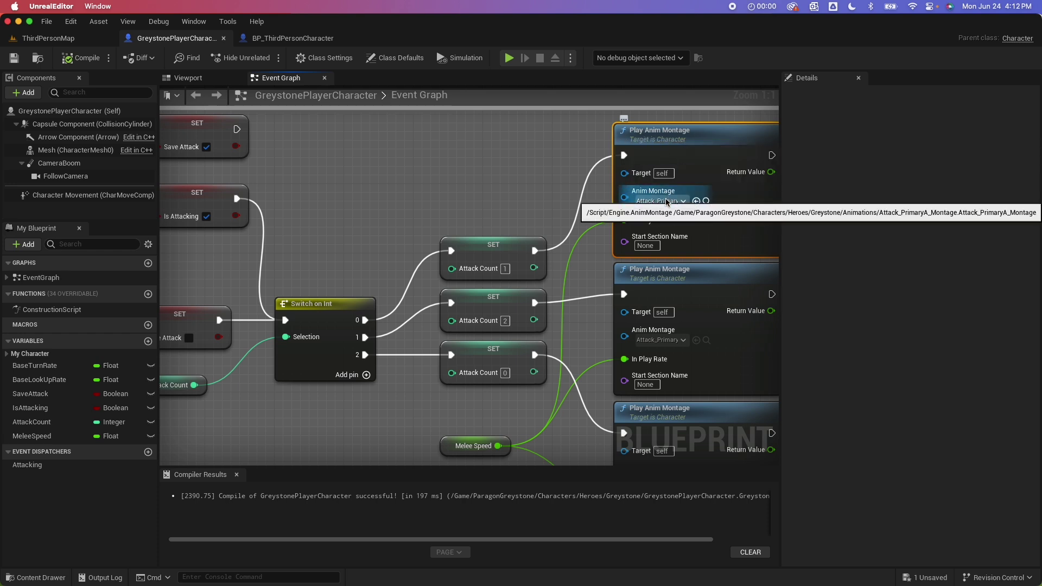
pyautogui.click(538, 188)
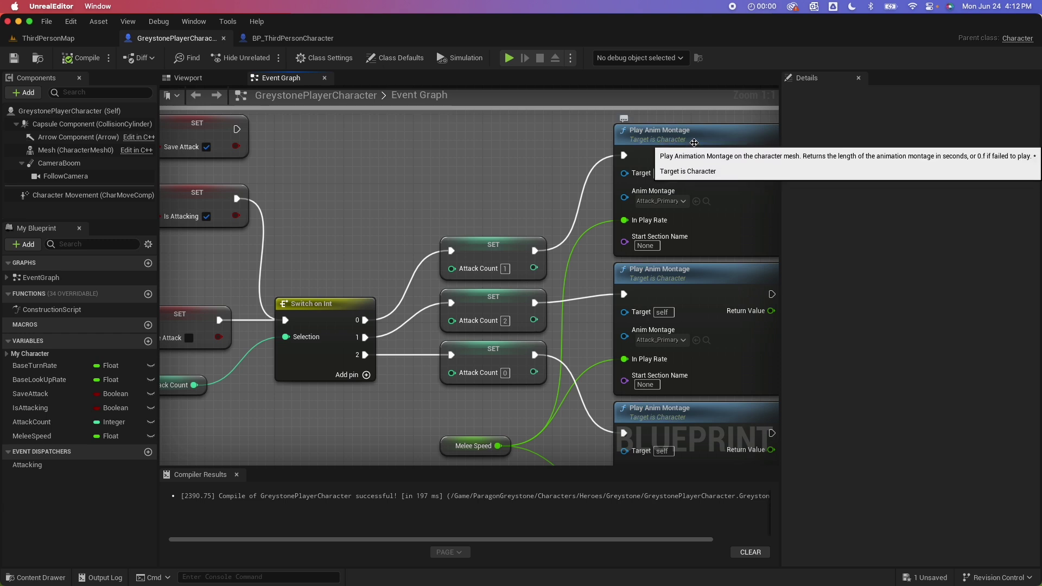
# Inspect the SET node resetting Attack Count to 0 and the third Play Anim Montage node.
pyautogui.hscroll(-3, 530, 183)
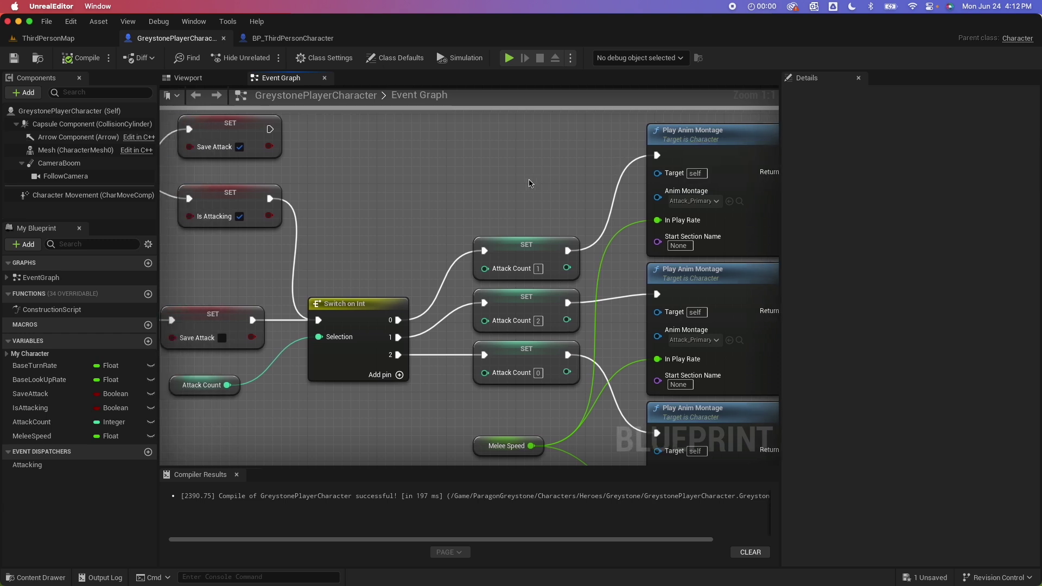
pyautogui.hscroll(-20, 529, 184)
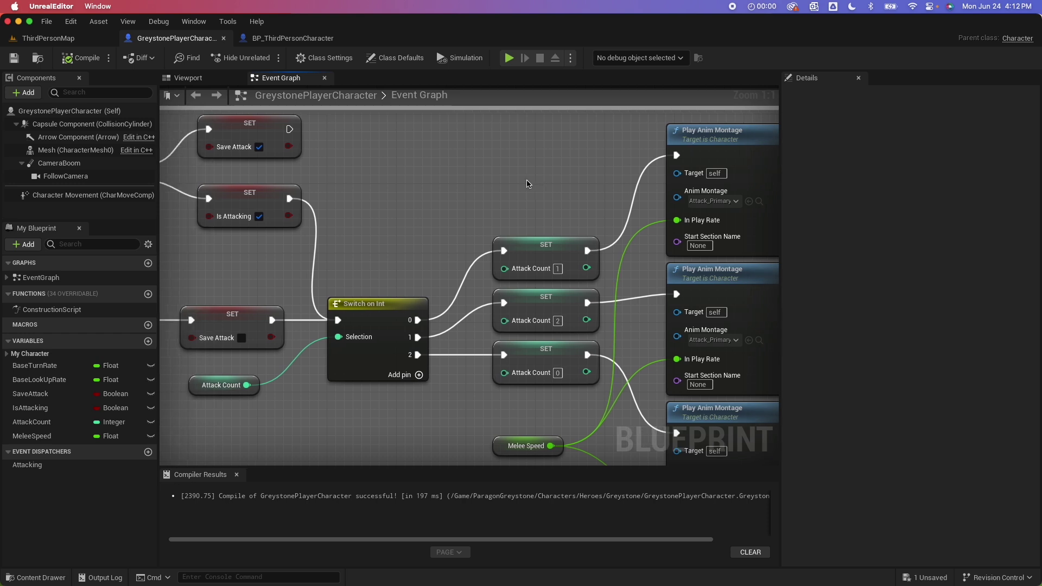
pyautogui.hscroll(-3, 528, 184)
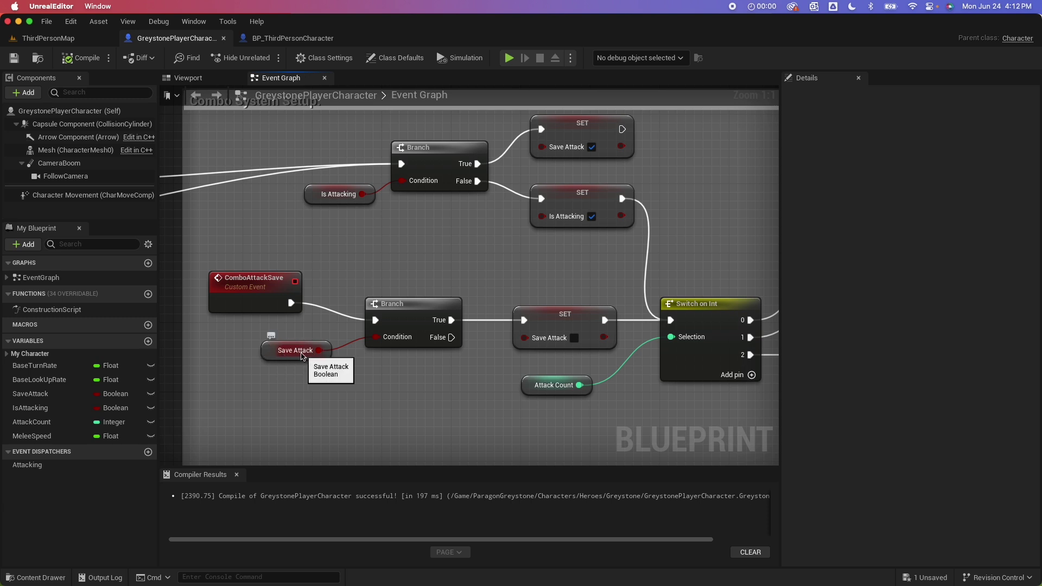
pyautogui.hscroll(5, 566, 337)
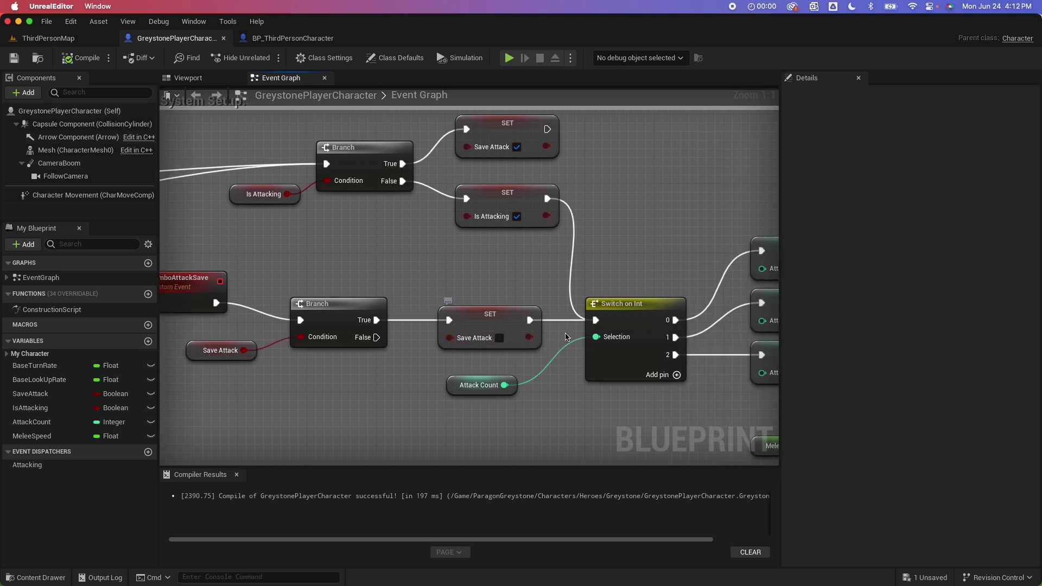
pyautogui.hscroll(5, 566, 336)
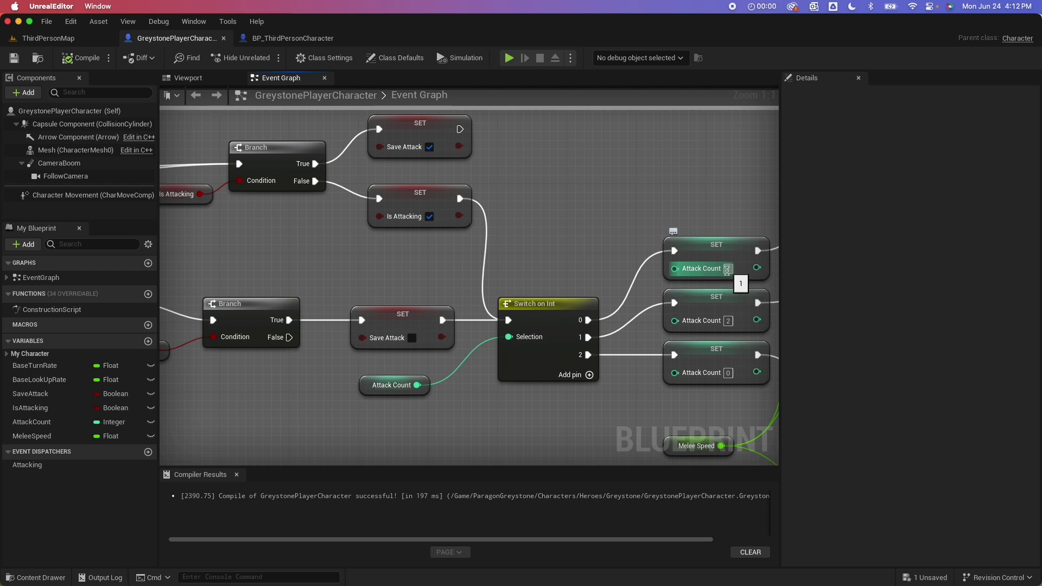
pyautogui.hscroll(5, 534, 320)
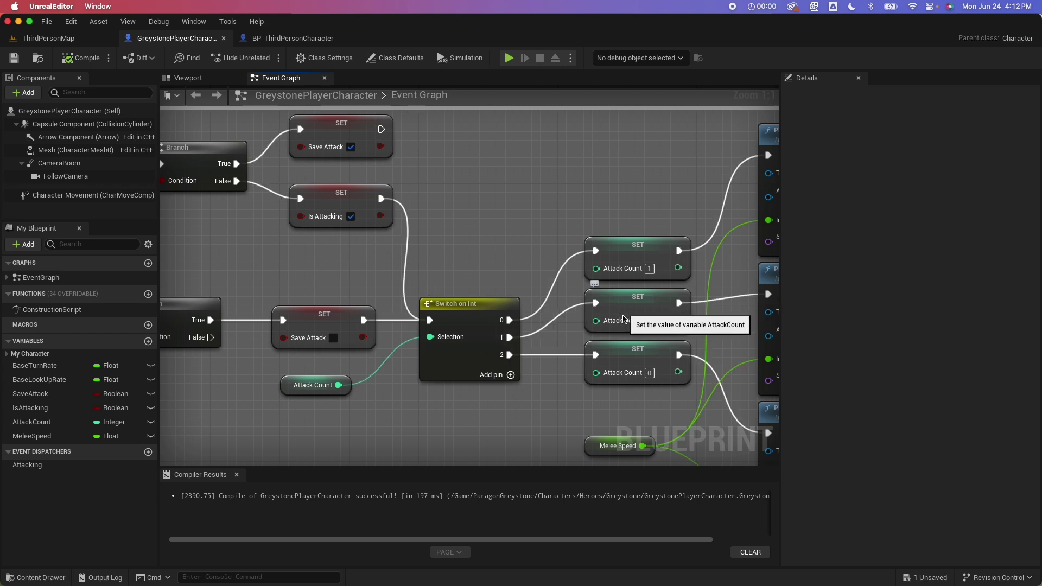
pyautogui.hscroll(10, 631, 317)
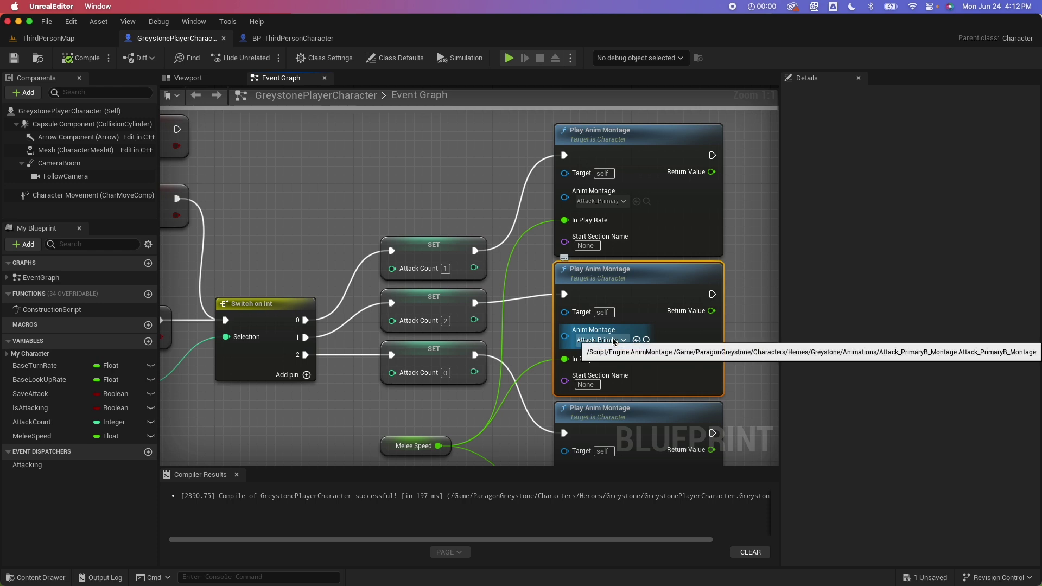
pyautogui.scroll(-2, 618, 315)
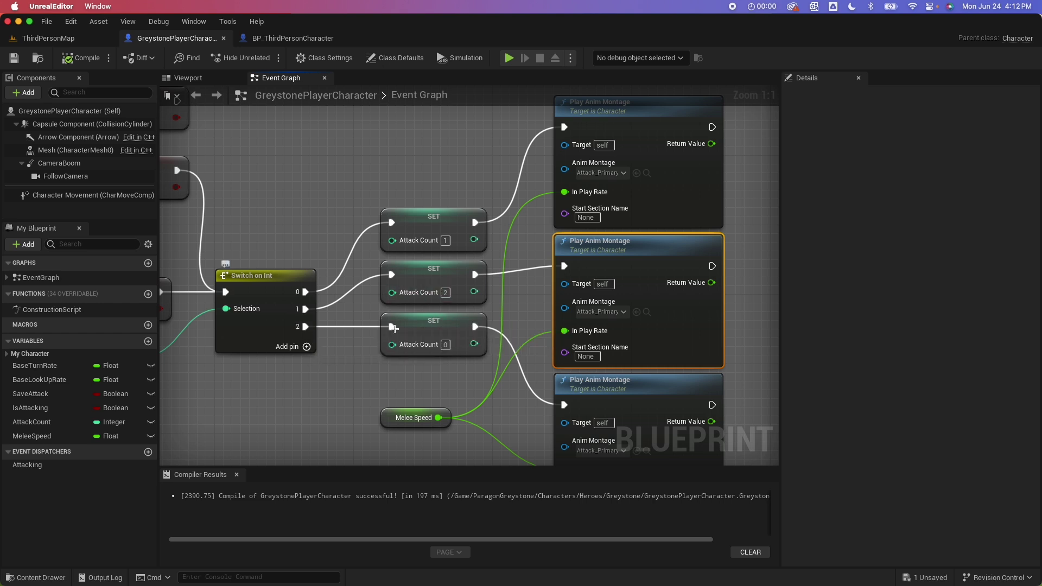
pyautogui.click(448, 325)
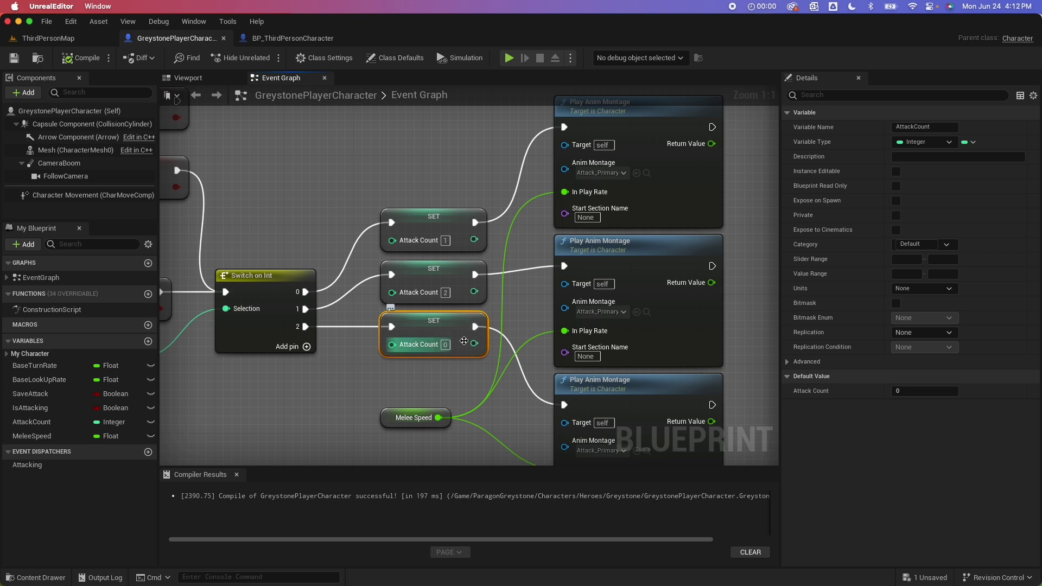
pyautogui.moveTo(449, 349); pyautogui.dragTo(451, 318, button='right')
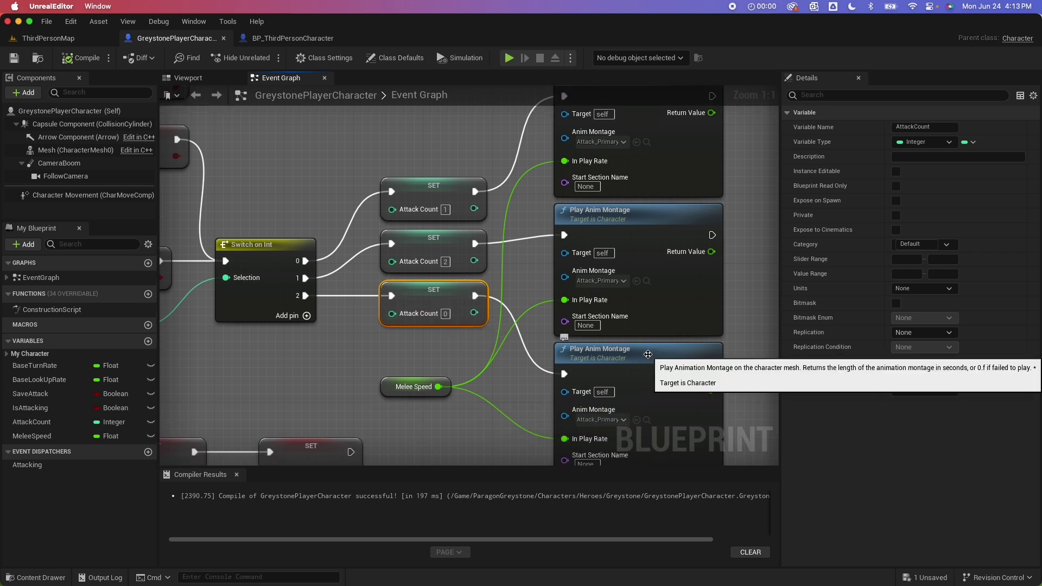
pyautogui.click(630, 417)
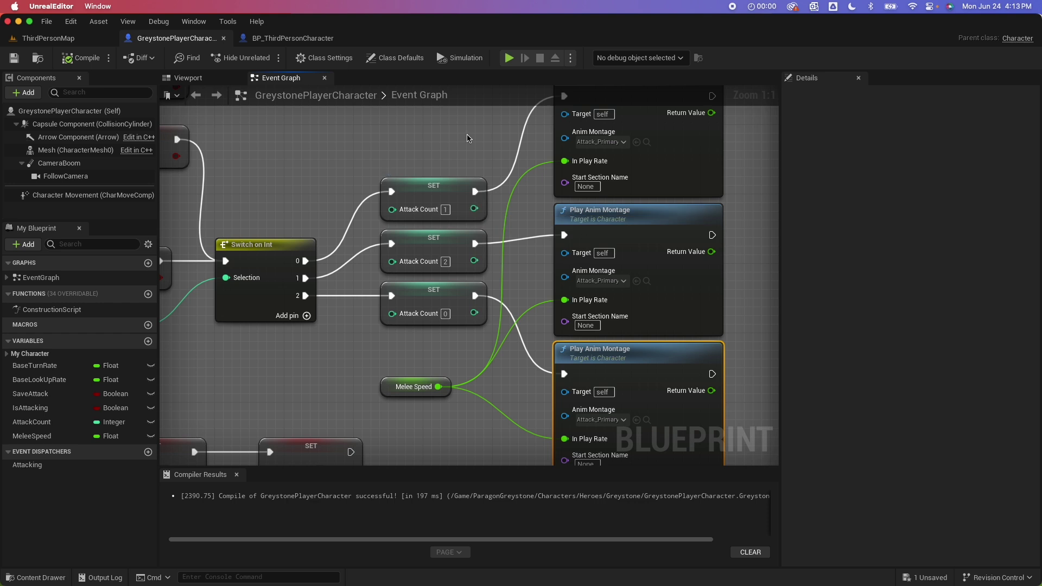
# Pan to the Save Attack and Is Attacking setters and the Branch nodes' SET chain.
pyautogui.scroll(-1, 428, 158)
pyautogui.moveTo(428, 158); pyautogui.dragTo(513, 237, button='right')
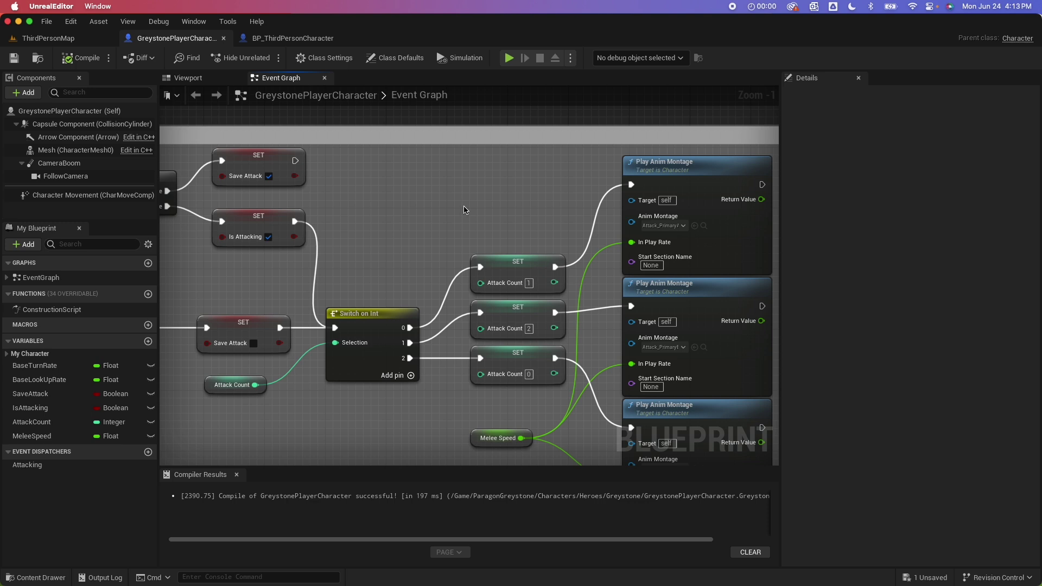
pyautogui.moveTo(454, 208); pyautogui.dragTo(499, 158, button='right')
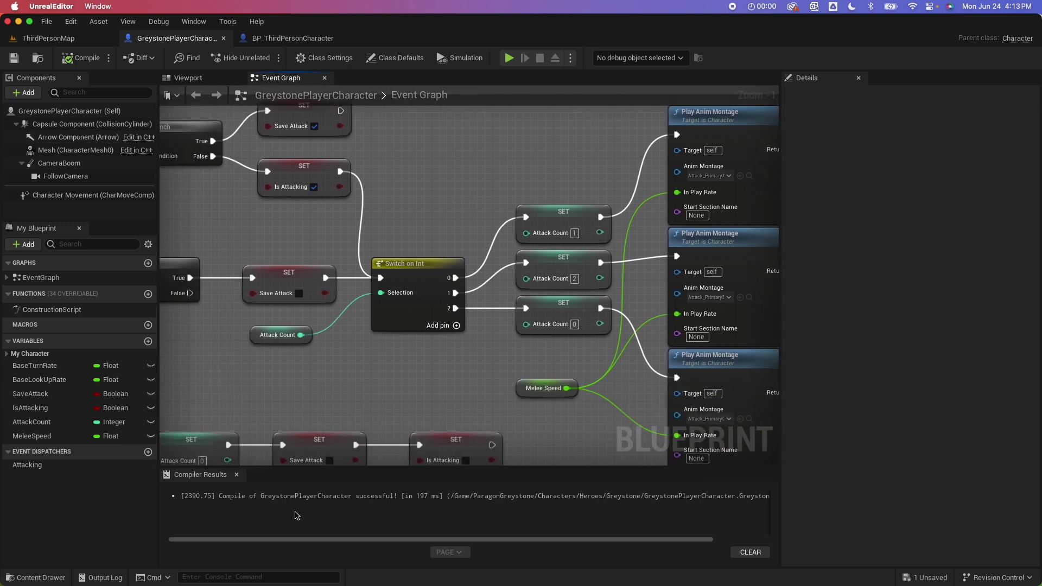
# Open the Ability_E animation from the Greystone Animations folder and pause its preview.
pyautogui.click(43, 579)
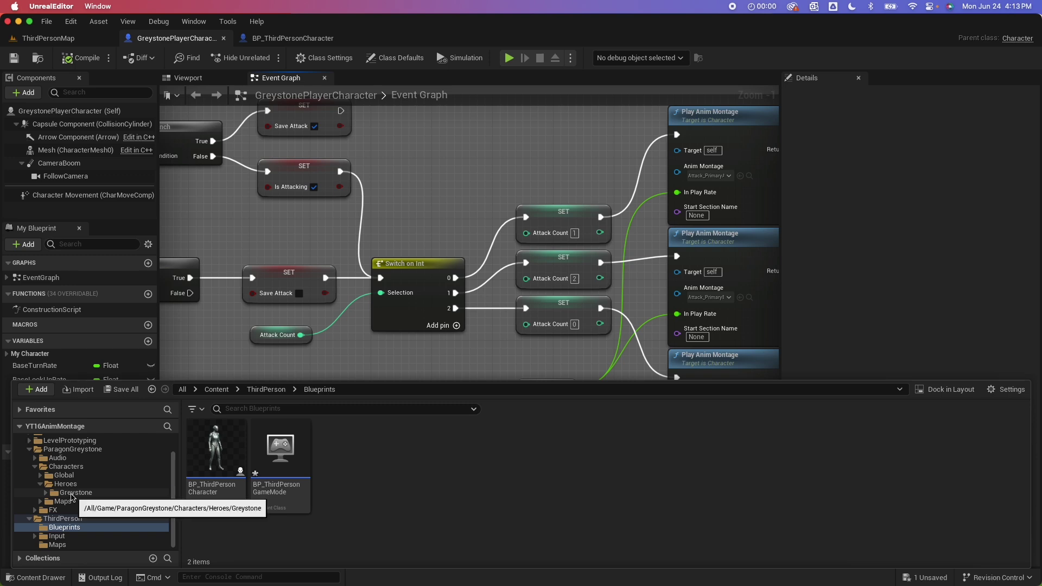
pyautogui.click(70, 493)
pyautogui.doubleClick(211, 458)
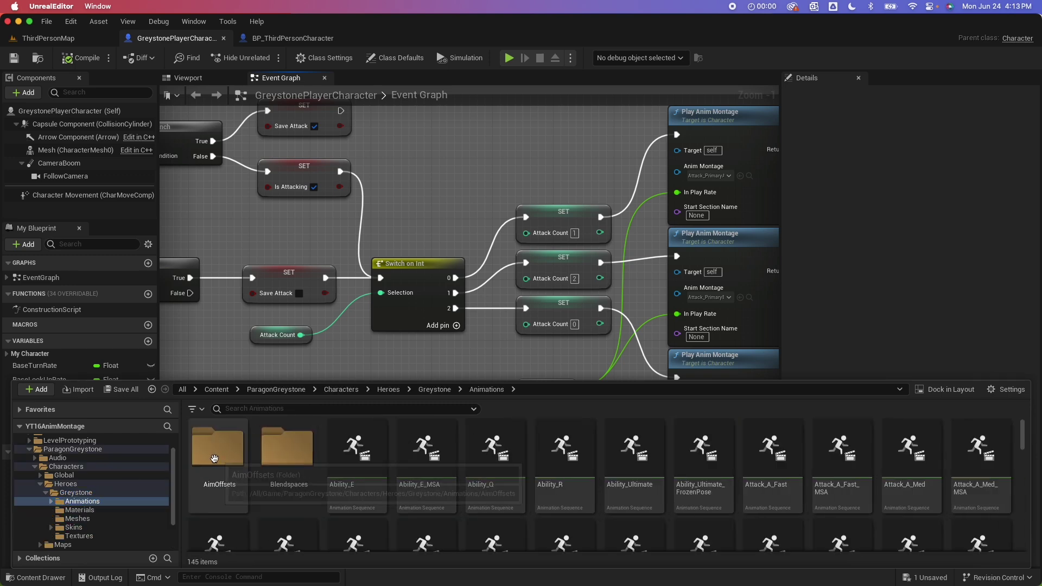
pyautogui.click(359, 455)
pyautogui.doubleClick(360, 454)
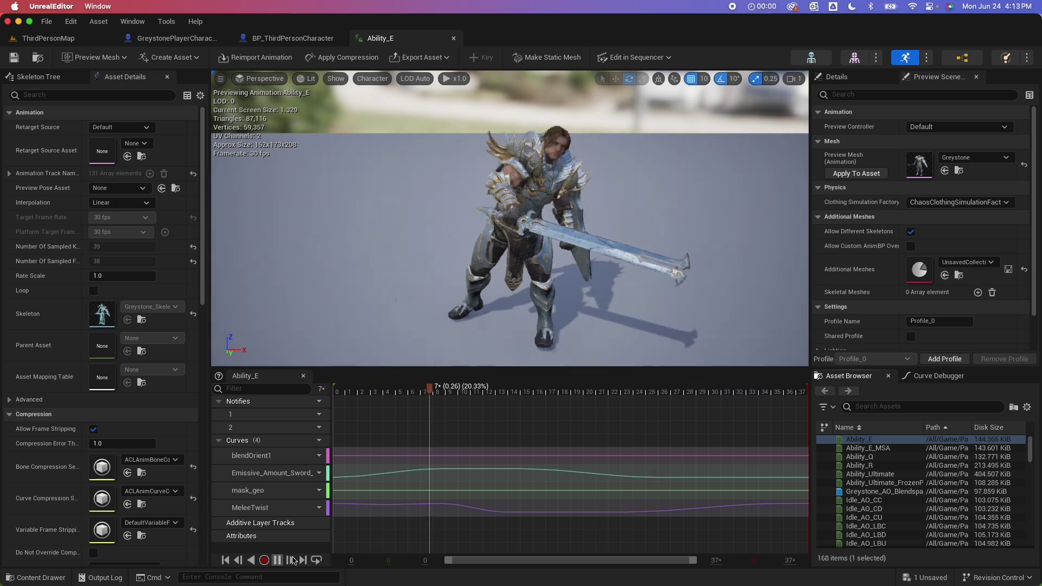
pyautogui.click(277, 560)
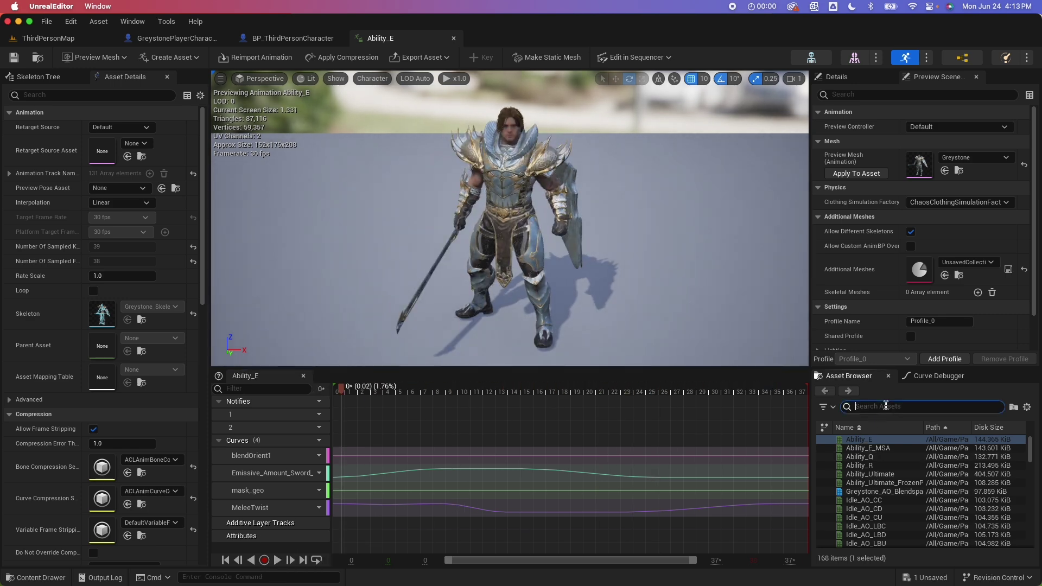
# Filter the Asset Browser by 'primary', widen the Name column, and open Attack_PrimaryA_Montage.
pyautogui.click(894, 411)
pyautogui.write('primary')
pyautogui.moveTo(896, 440)
pyautogui.click(896, 440)
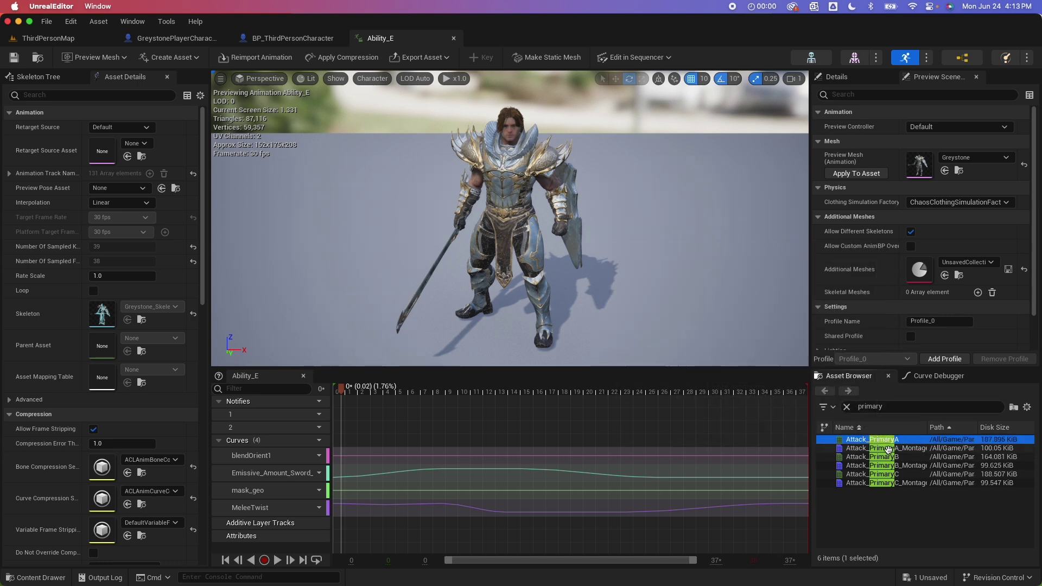
pyautogui.click(888, 448)
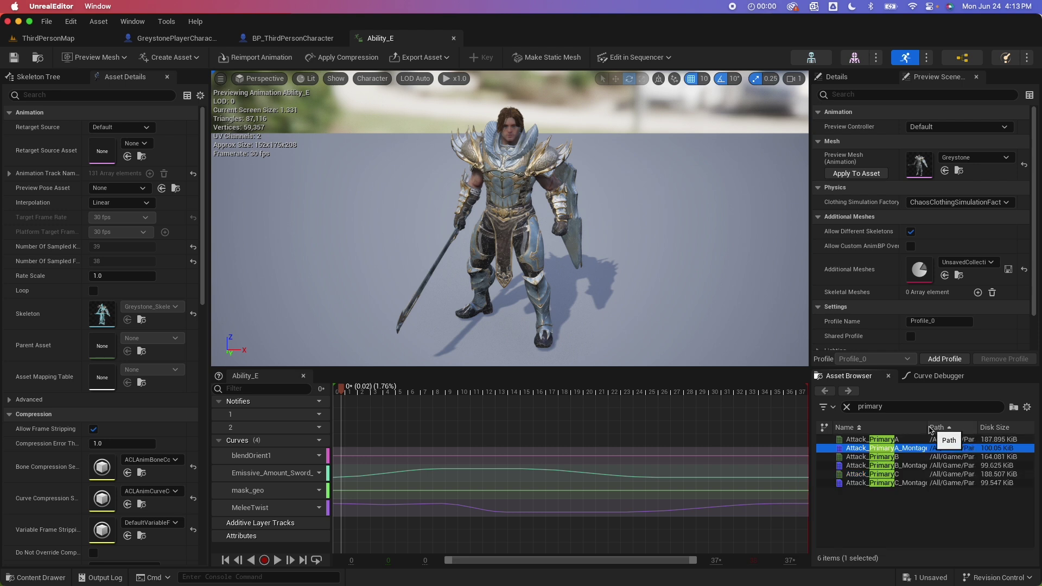
pyautogui.moveTo(927, 428); pyautogui.dragTo(942, 428)
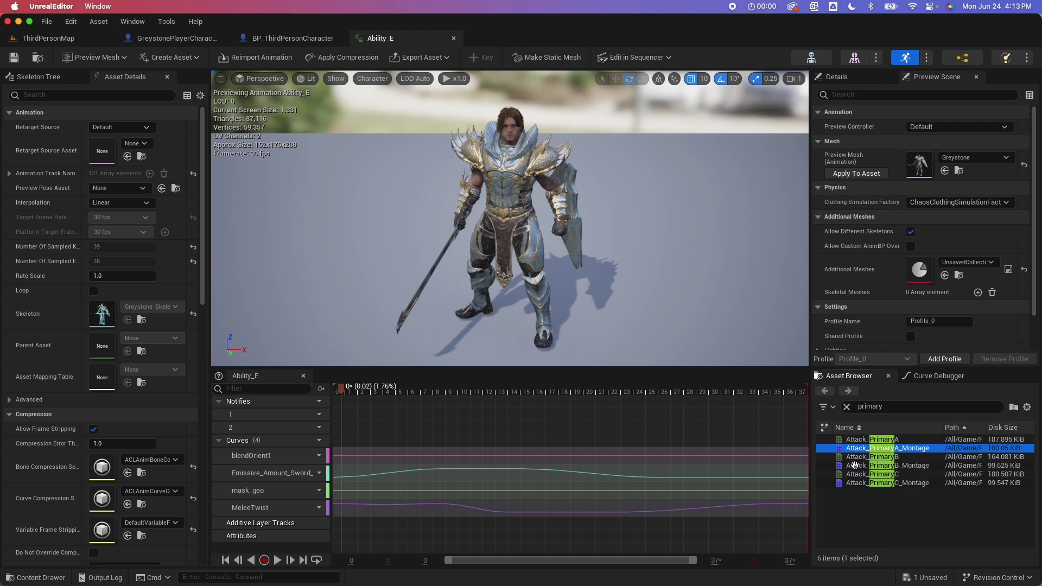
pyautogui.moveTo(907, 449)
pyautogui.doubleClick(881, 449)
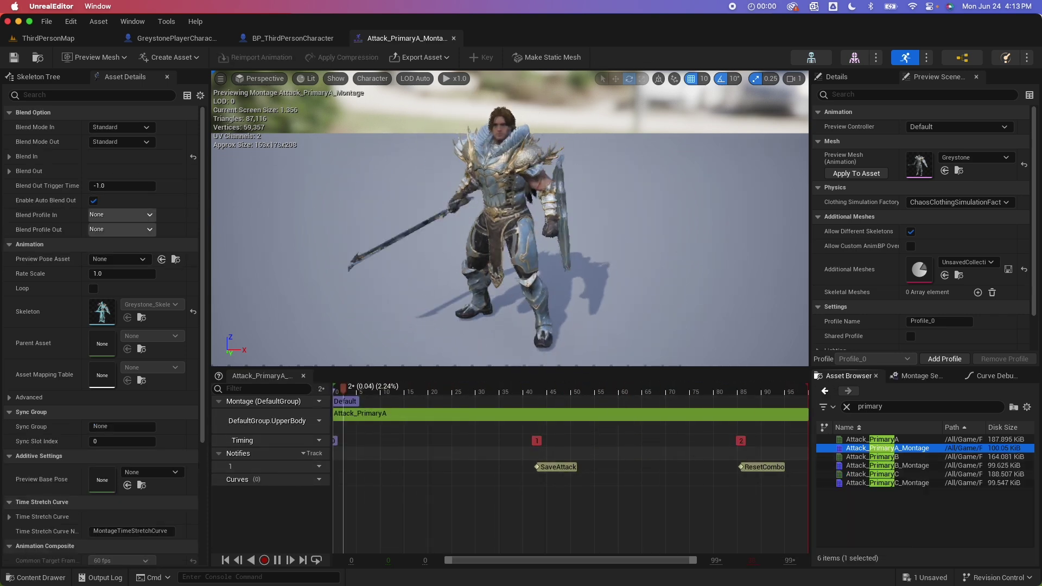
# Scrub to frame 43 at SaveAttack and add a ResetCombo notify to the Notifies track.
pyautogui.click(422, 390)
pyautogui.moveTo(423, 391); pyautogui.dragTo(293, 396)
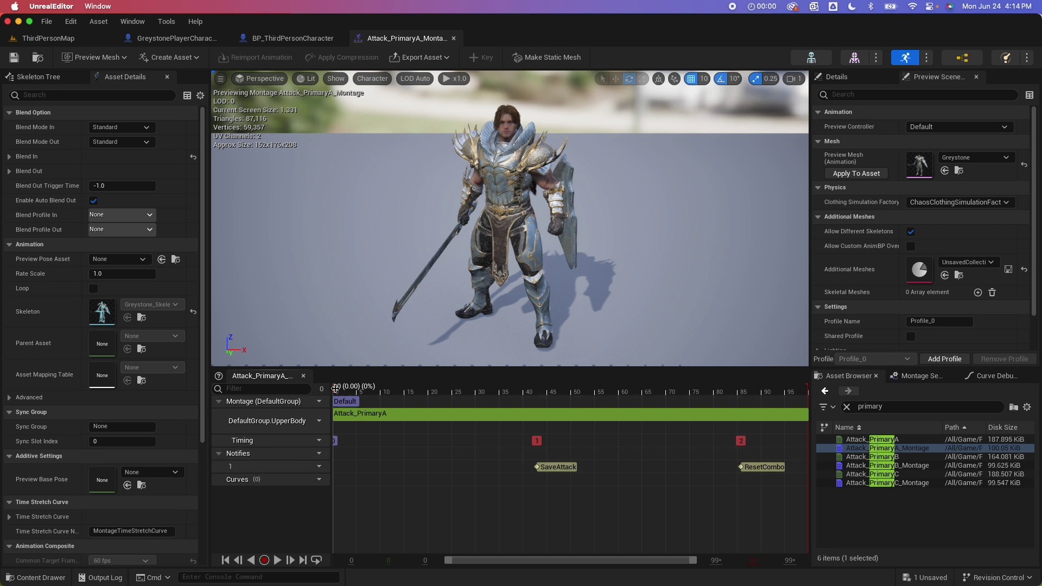
pyautogui.moveTo(411, 392); pyautogui.dragTo(537, 393)
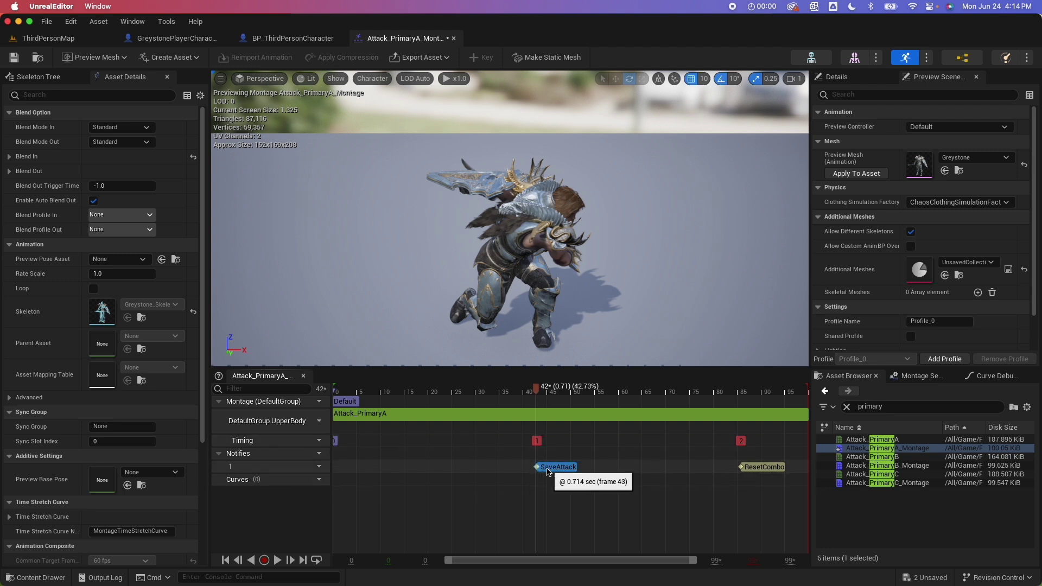
pyautogui.rightClick(627, 471)
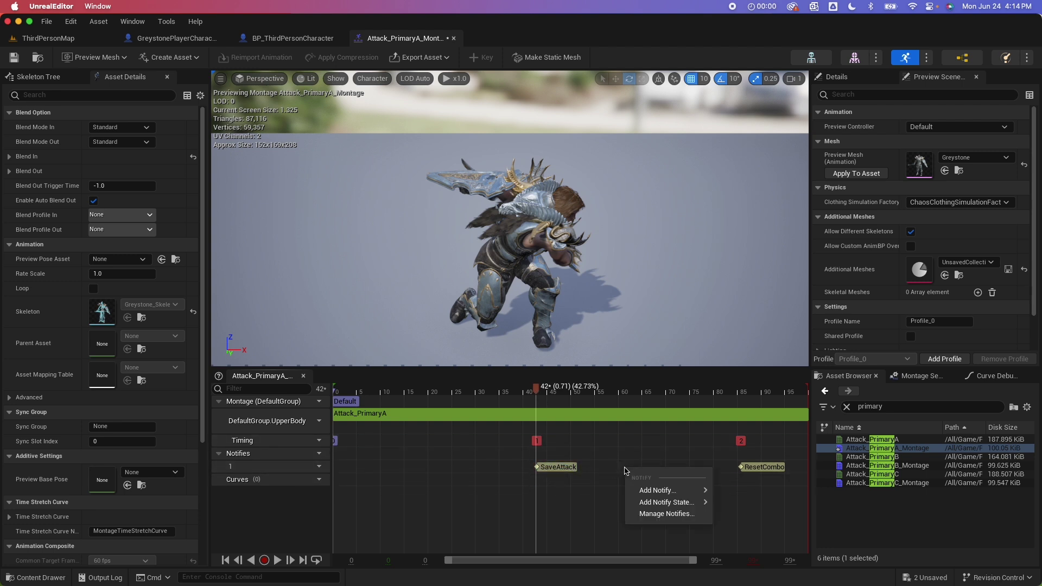
pyautogui.moveTo(656, 490)
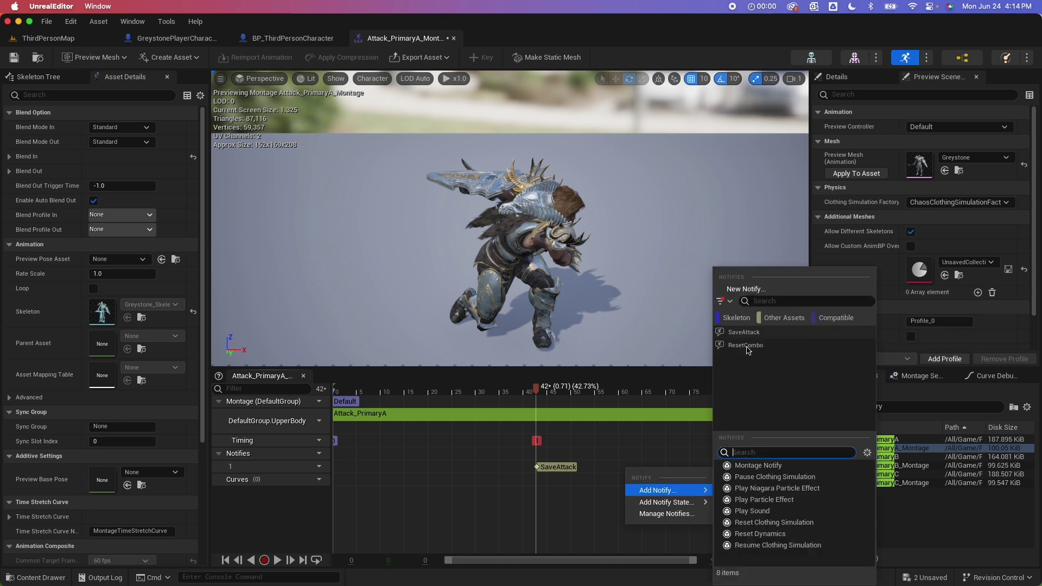
pyautogui.click(745, 345)
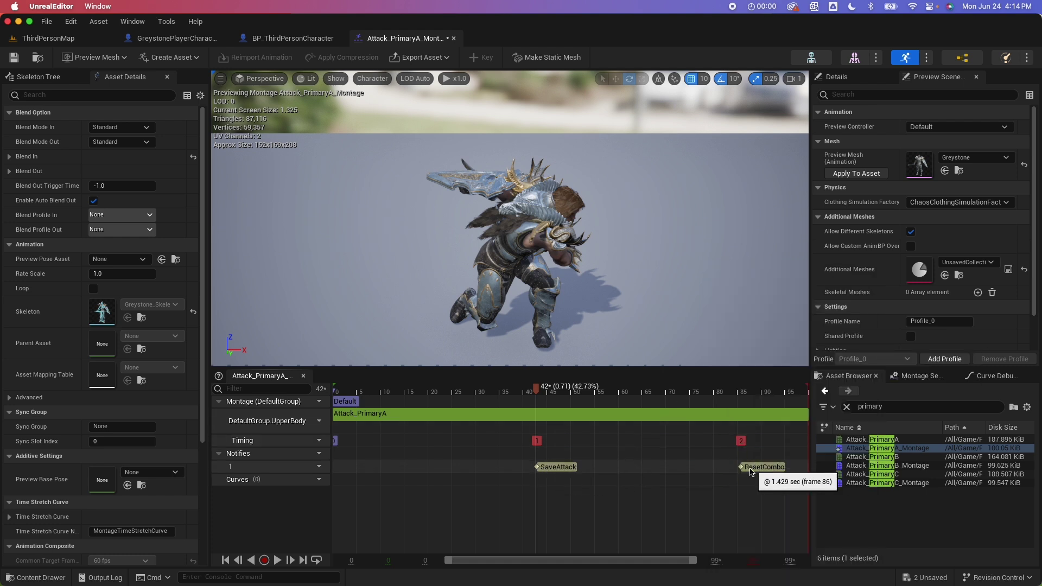
# Scrub to frame 86 at ResetCombo and back through the swing to verify timing.
pyautogui.moveTo(538, 393)
pyautogui.mouseDown()
pyautogui.moveTo(674, 393)
pyautogui.moveTo(538, 395)
pyautogui.mouseUp()
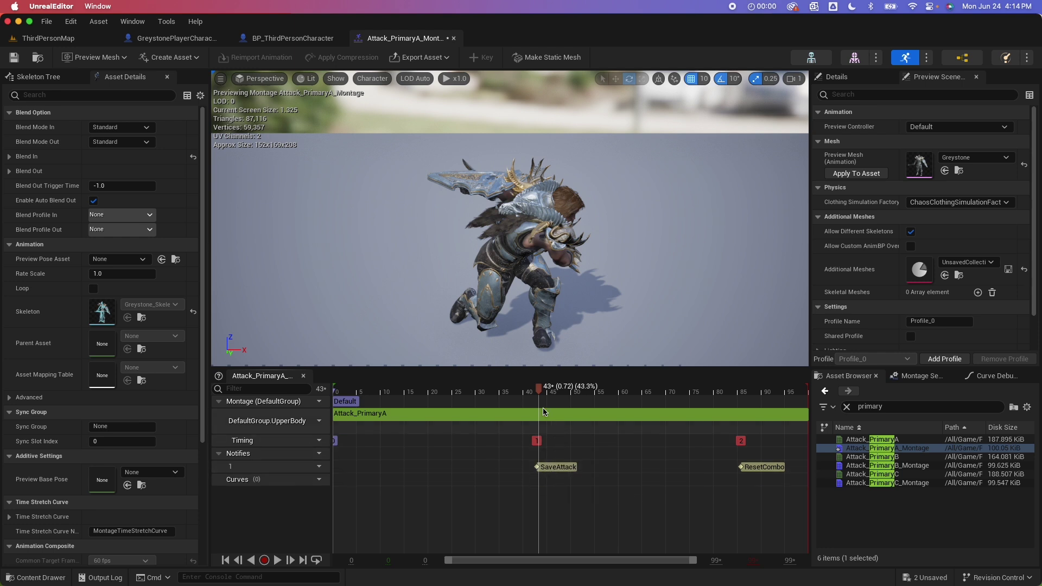
pyautogui.moveTo(540, 393); pyautogui.dragTo(742, 401)
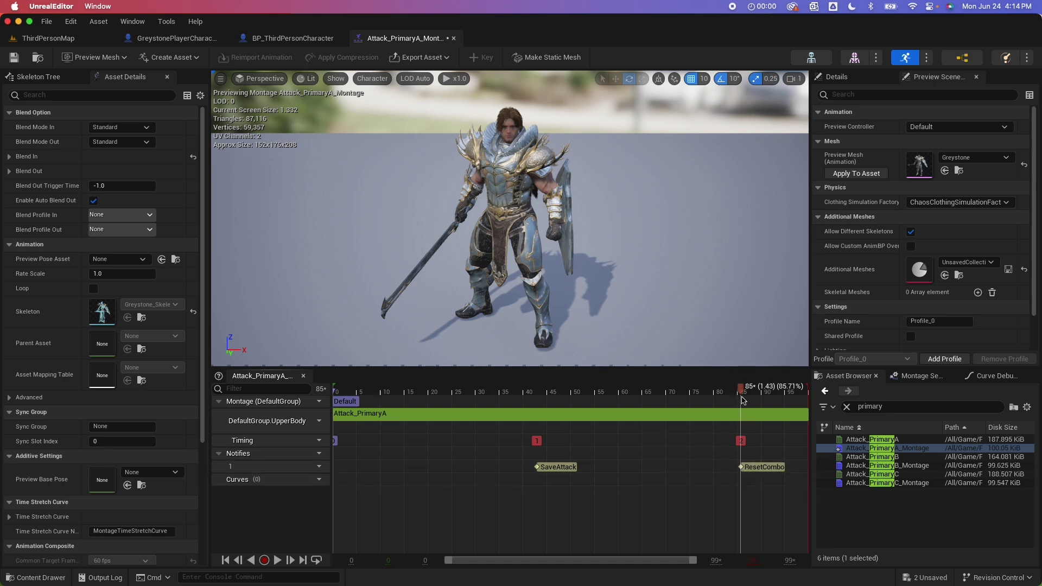
pyautogui.moveTo(742, 391); pyautogui.dragTo(499, 392)
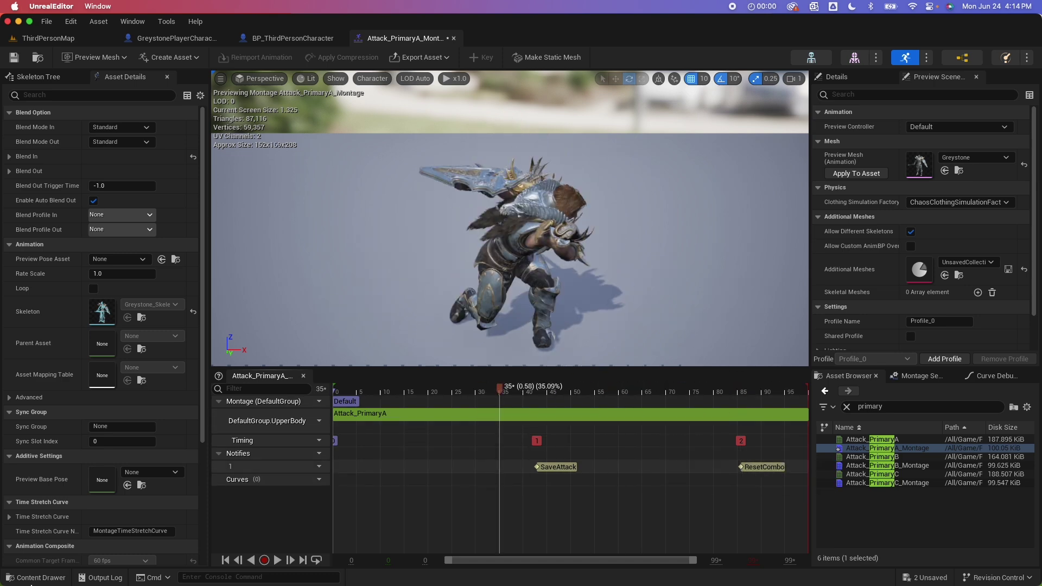
# Open Greystone_AnimBlueprint from the Greystone folder and go to its EventGraph.
pyautogui.click(66, 579)
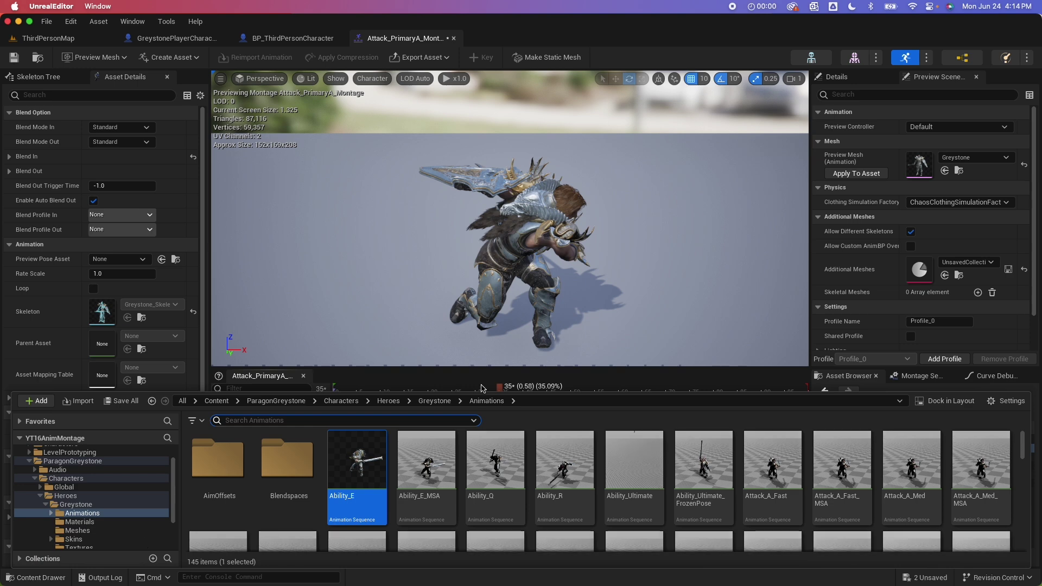
pyautogui.click(434, 401)
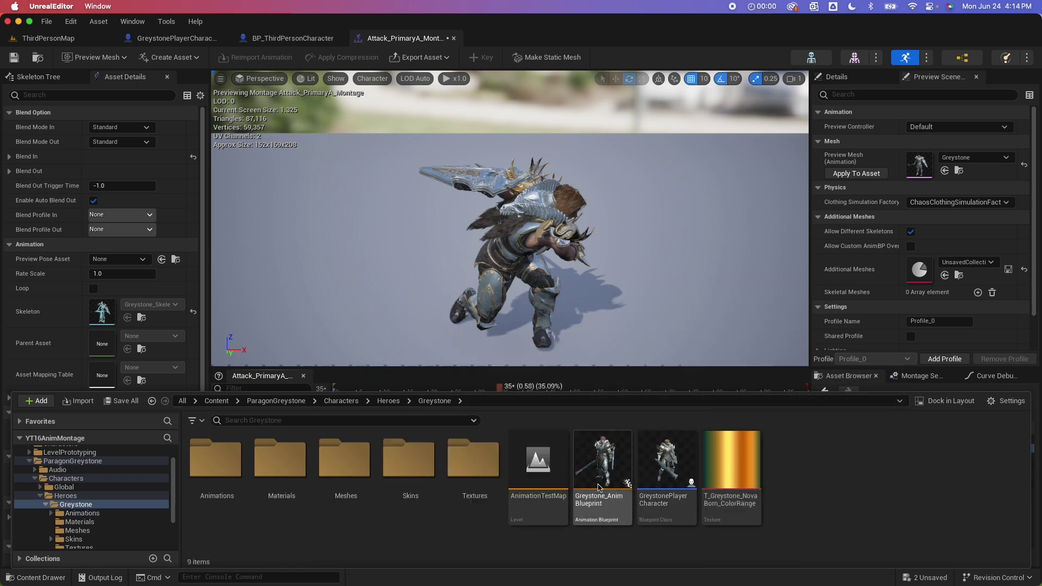
pyautogui.click(601, 462)
pyautogui.doubleClick(601, 463)
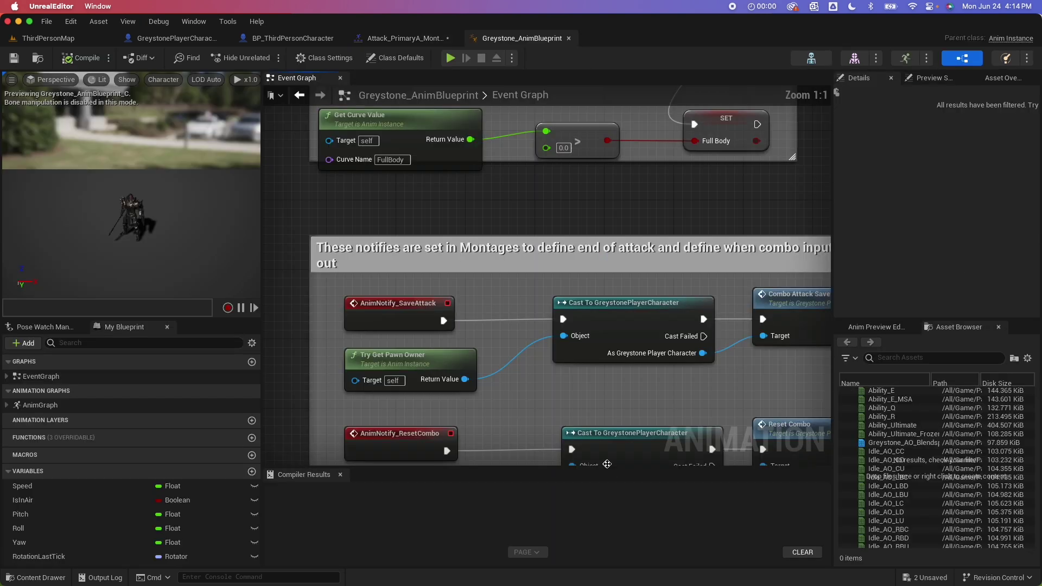
pyautogui.click(37, 380)
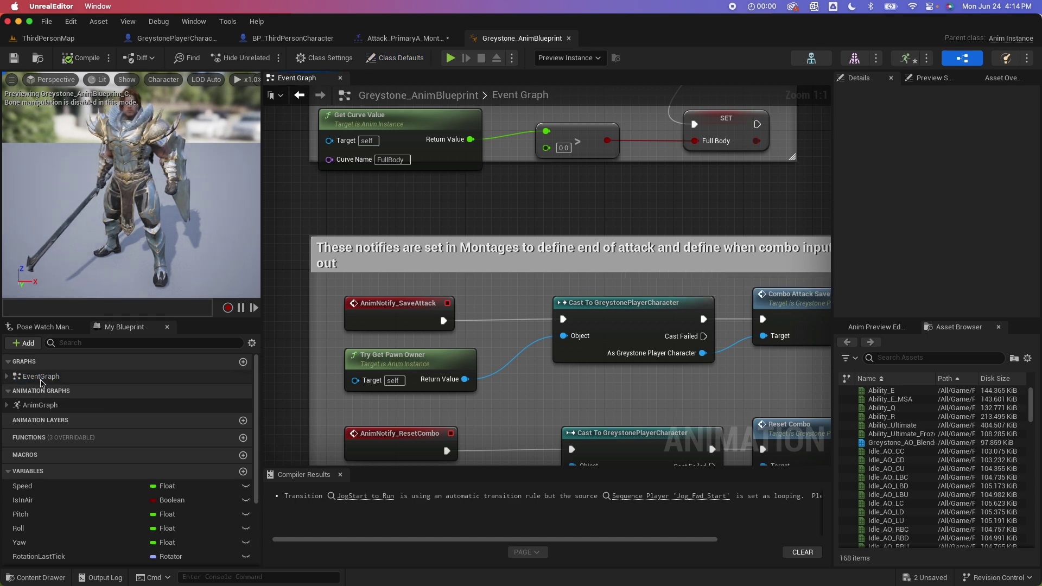
pyautogui.click(41, 380)
# Inspect the AnimNotify_SaveAttack and AnimNotify_ResetCombo event nodes.
pyautogui.moveTo(588, 179); pyautogui.dragTo(413, 188, button='right')
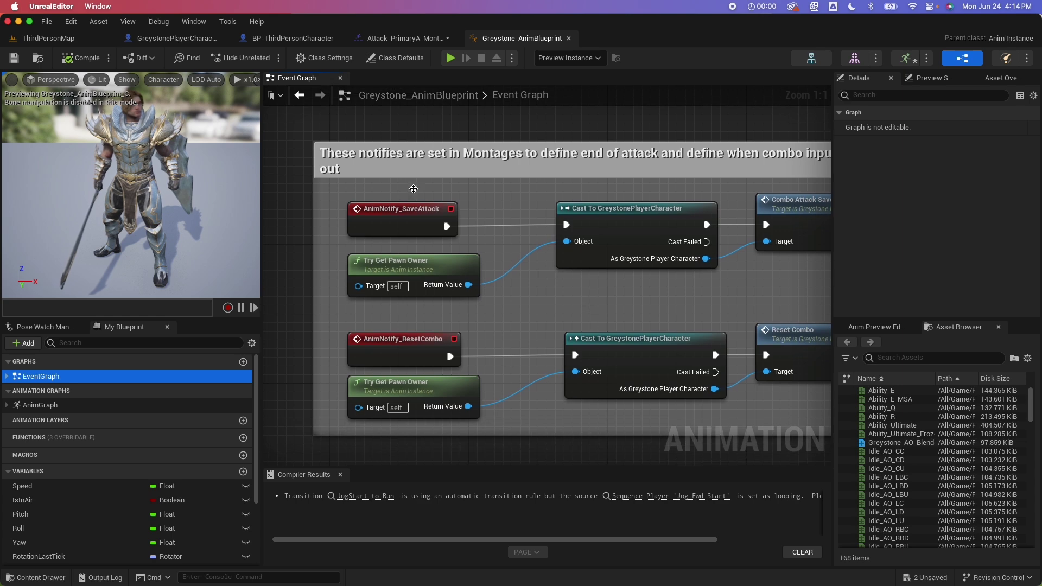
pyautogui.click(393, 212)
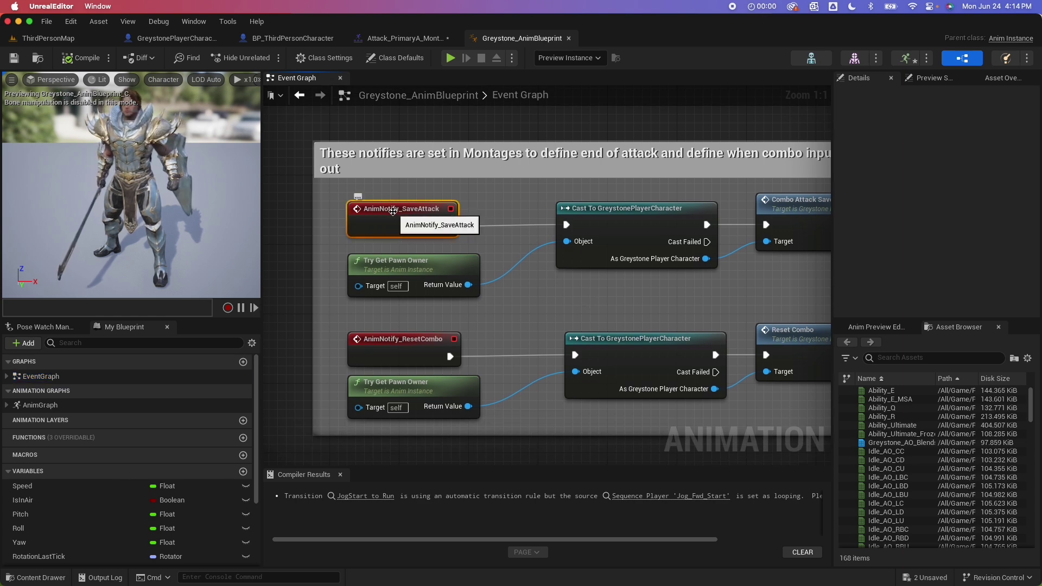
pyautogui.click(422, 342)
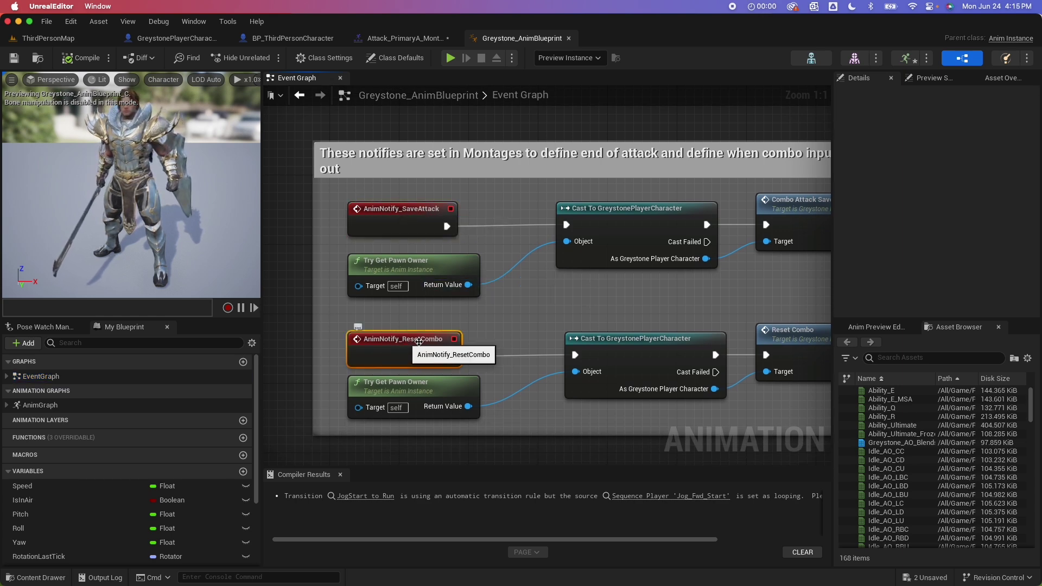
pyautogui.click(405, 208)
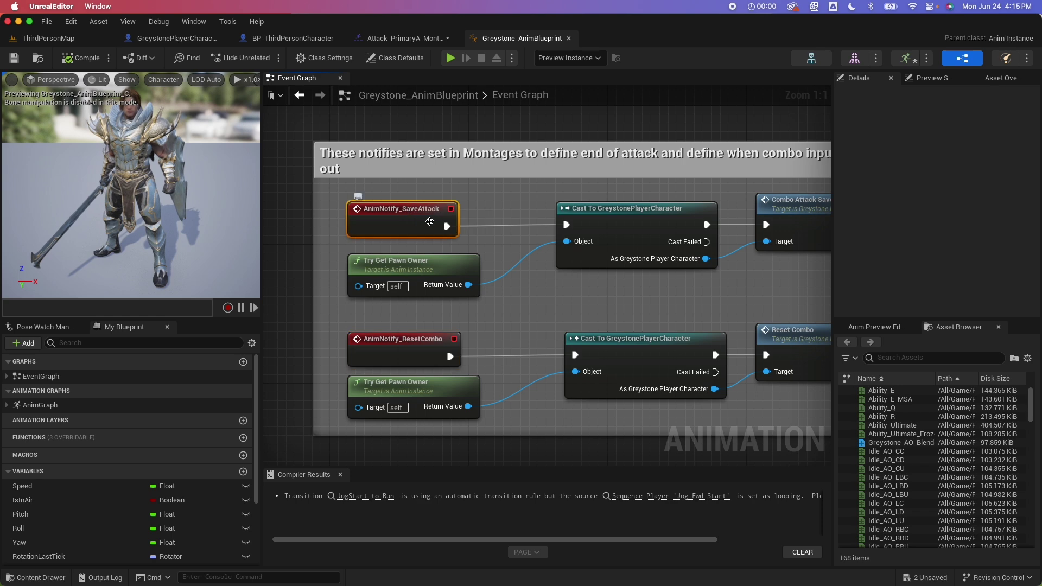
pyautogui.moveTo(490, 227); pyautogui.dragTo(443, 227, button='right')
# Inspect Try Get Pawn Owner, the GreystonePlayerCharacter cast, and the Combo Attack Save and Reset Combo calls.
pyautogui.click(391, 267)
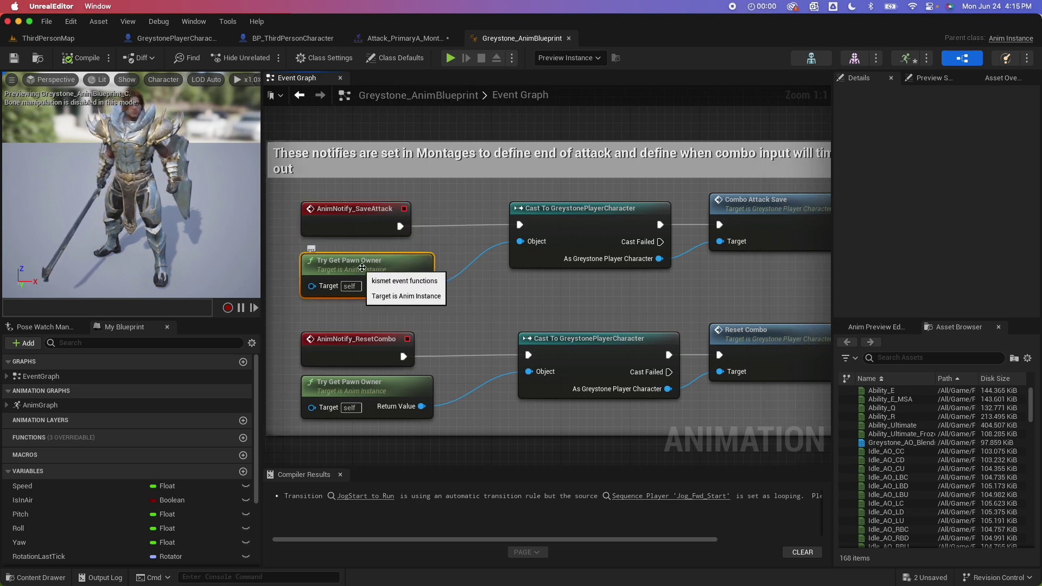
pyautogui.click(577, 212)
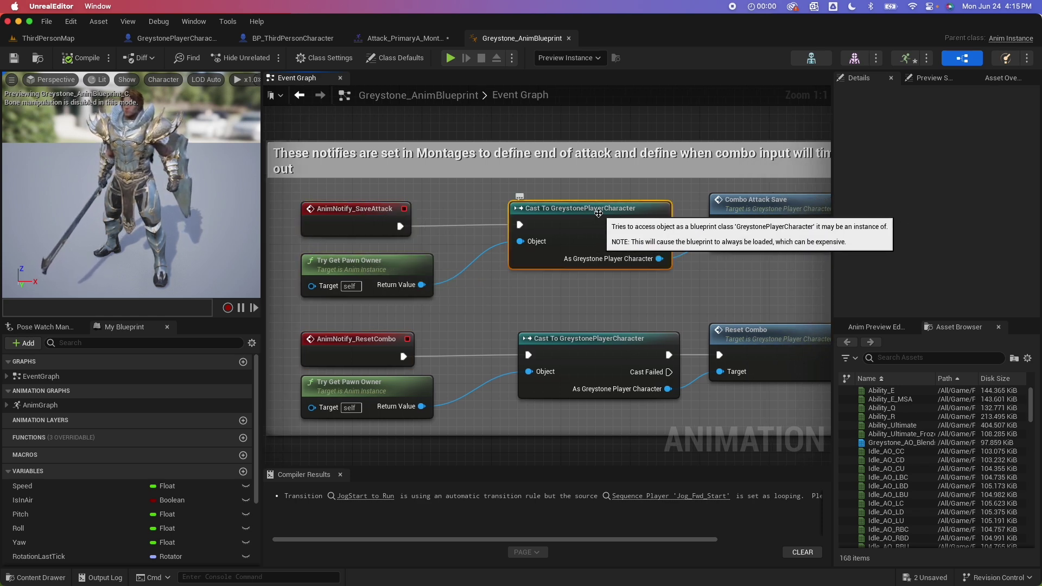
pyautogui.moveTo(689, 219); pyautogui.dragTo(618, 219, button='right')
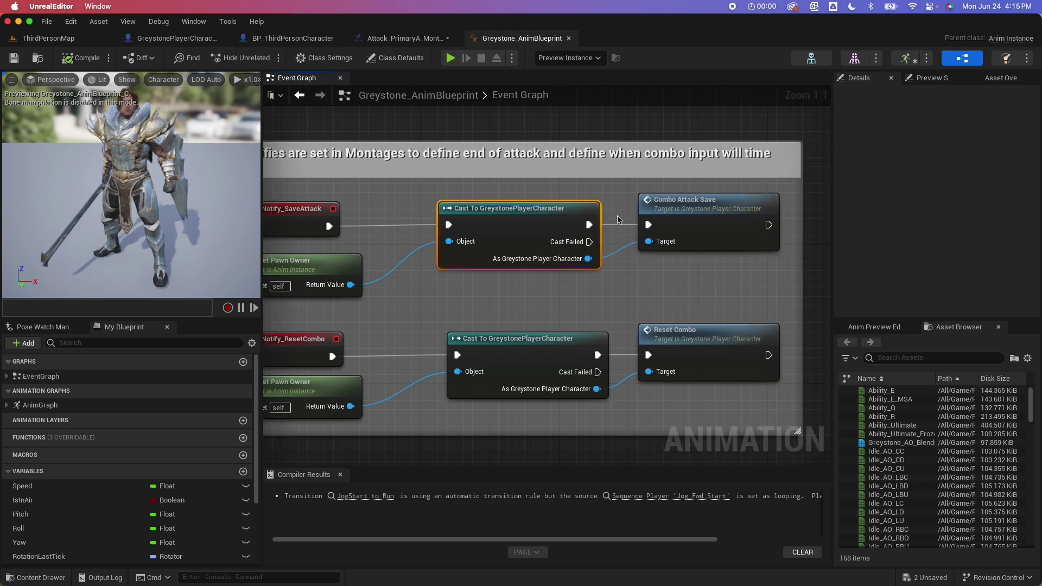
pyautogui.click(694, 207)
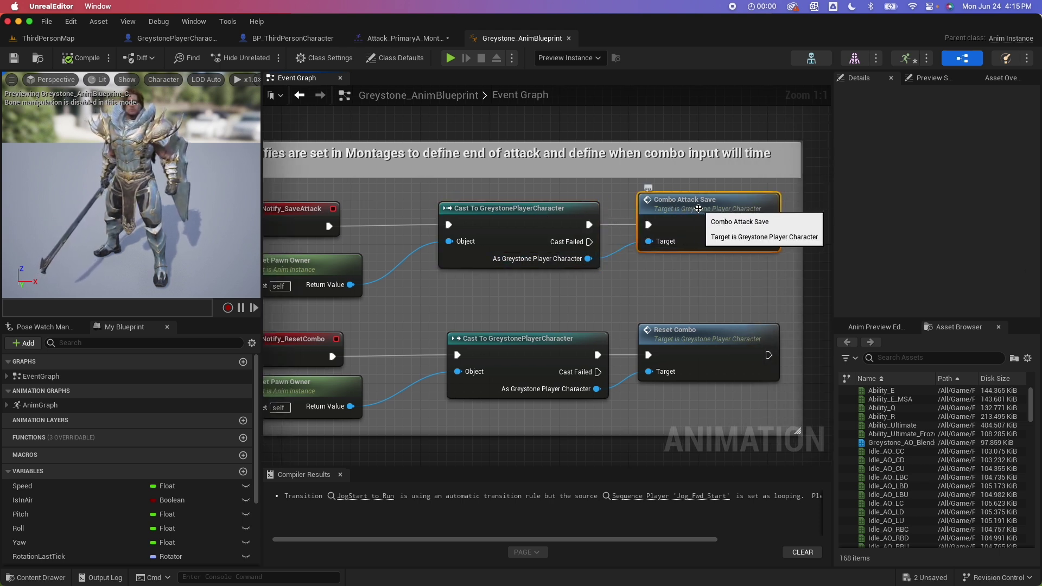
pyautogui.scroll(-1, 721, 206)
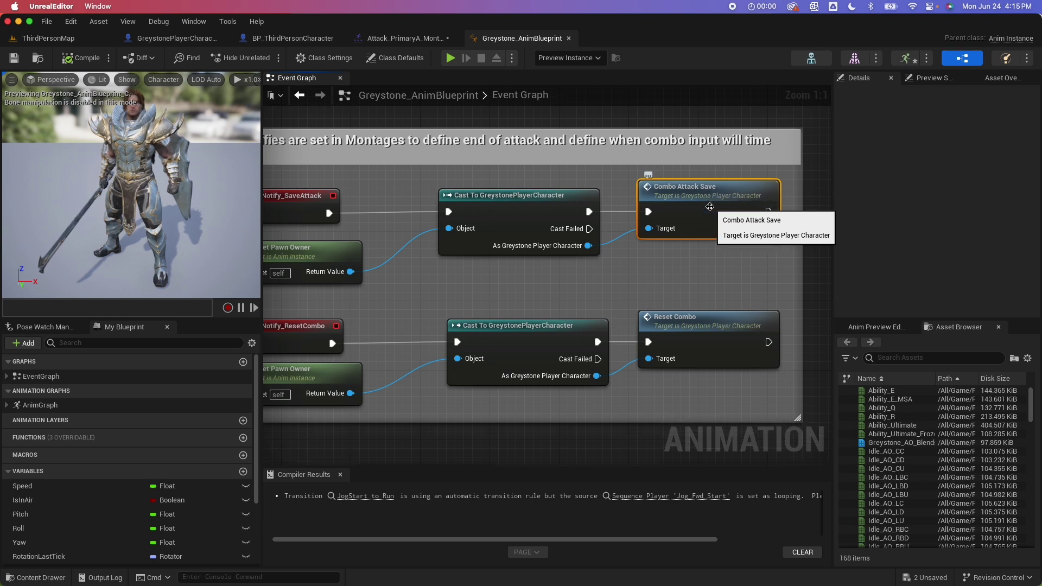
pyautogui.click(697, 326)
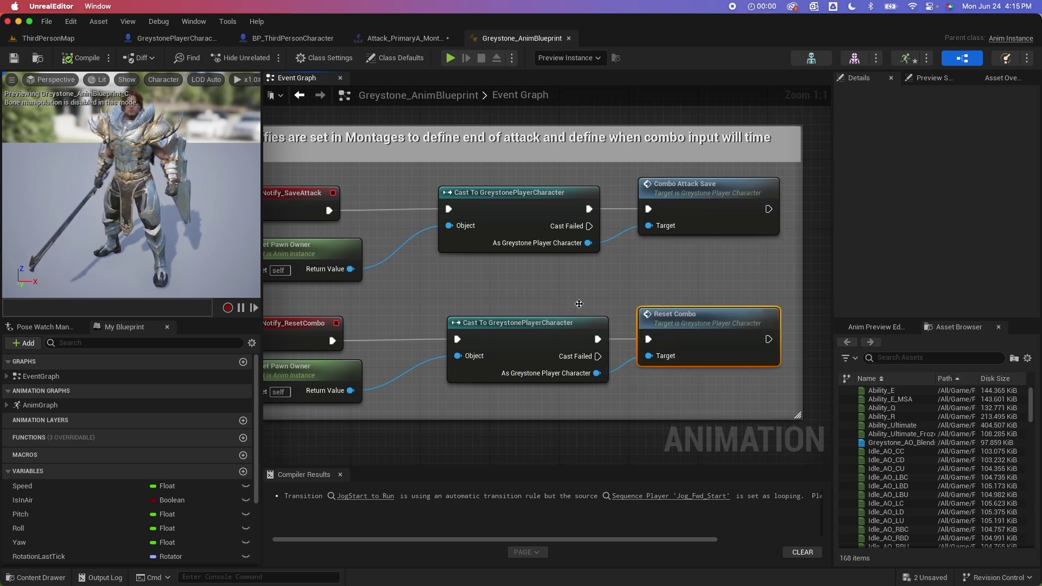
pyautogui.moveTo(578, 304); pyautogui.dragTo(584, 304, button='right')
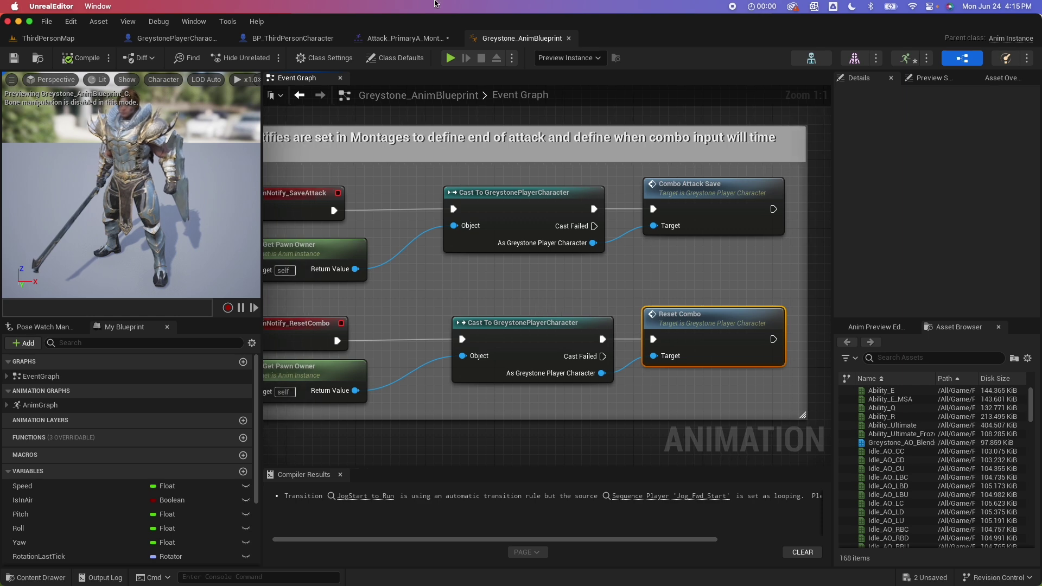
pyautogui.click(193, 43)
pyautogui.scroll(3, 370, 231)
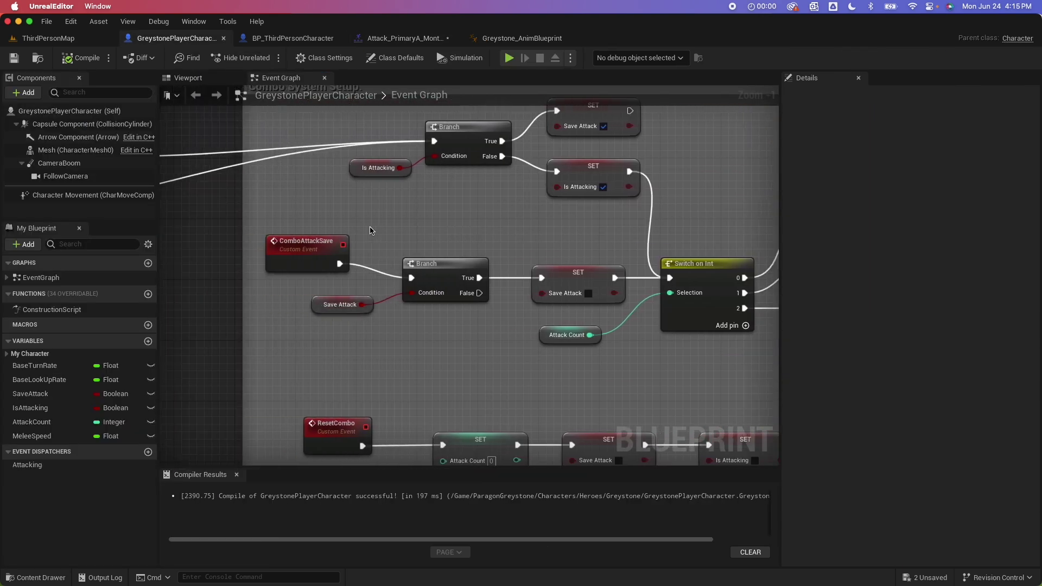
pyautogui.moveTo(370, 230); pyautogui.dragTo(385, 230, button='right')
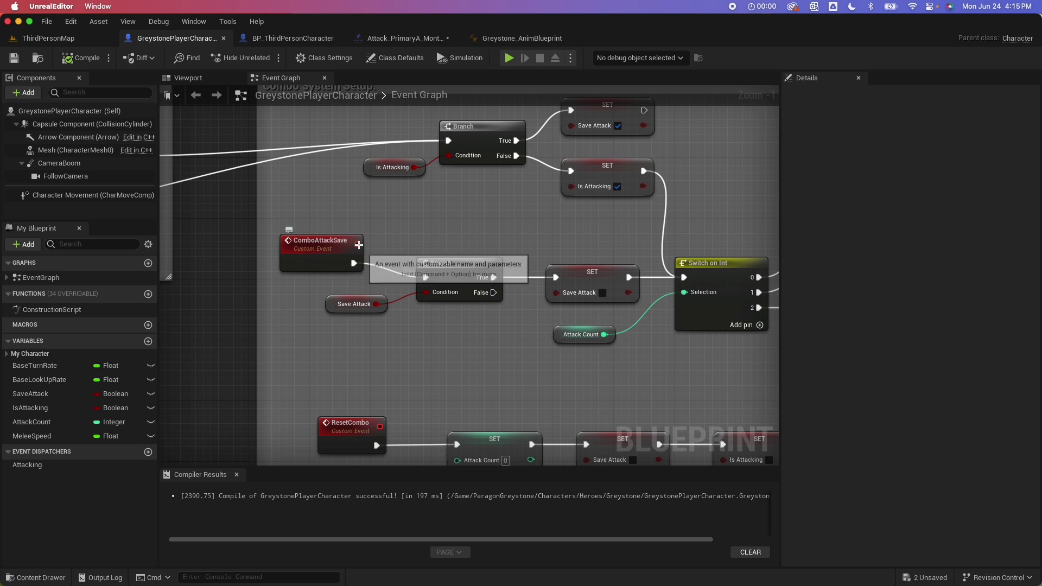
pyautogui.scroll(-2, 339, 255)
pyautogui.scroll(-1, 341, 256)
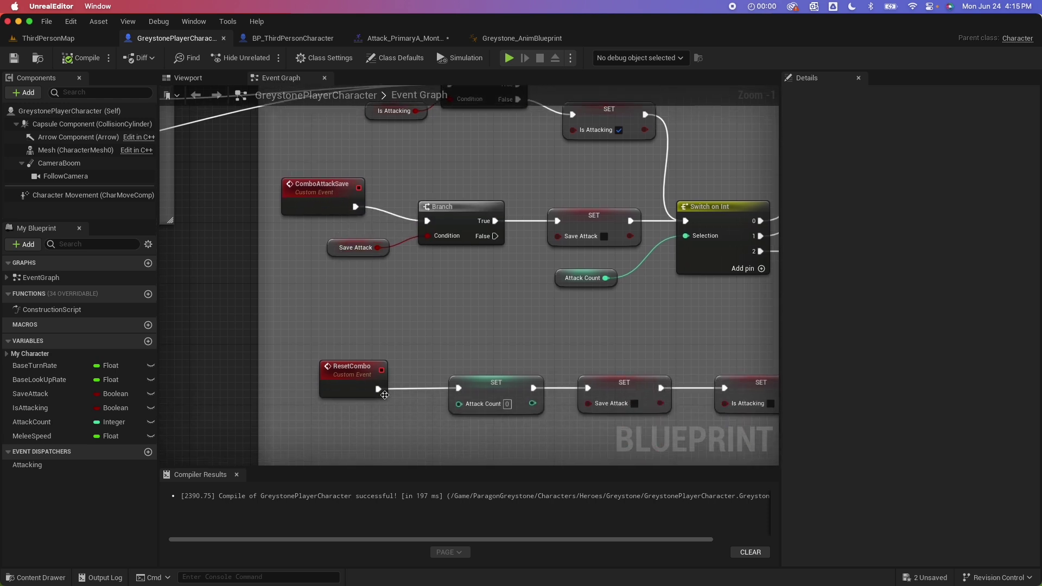
pyautogui.click(350, 378)
pyautogui.moveTo(353, 359); pyautogui.dragTo(338, 358, button='right')
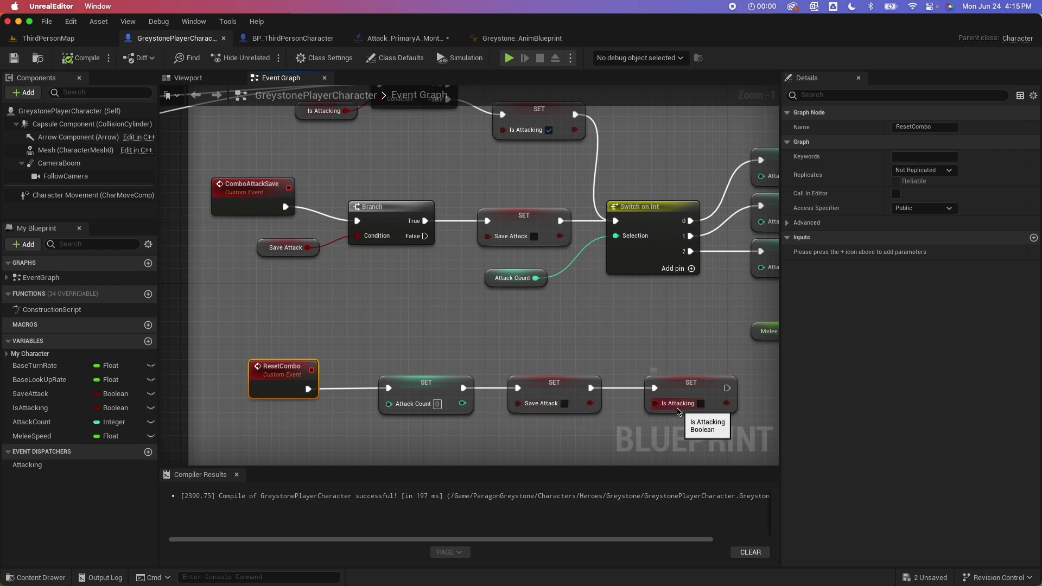
pyautogui.click(521, 38)
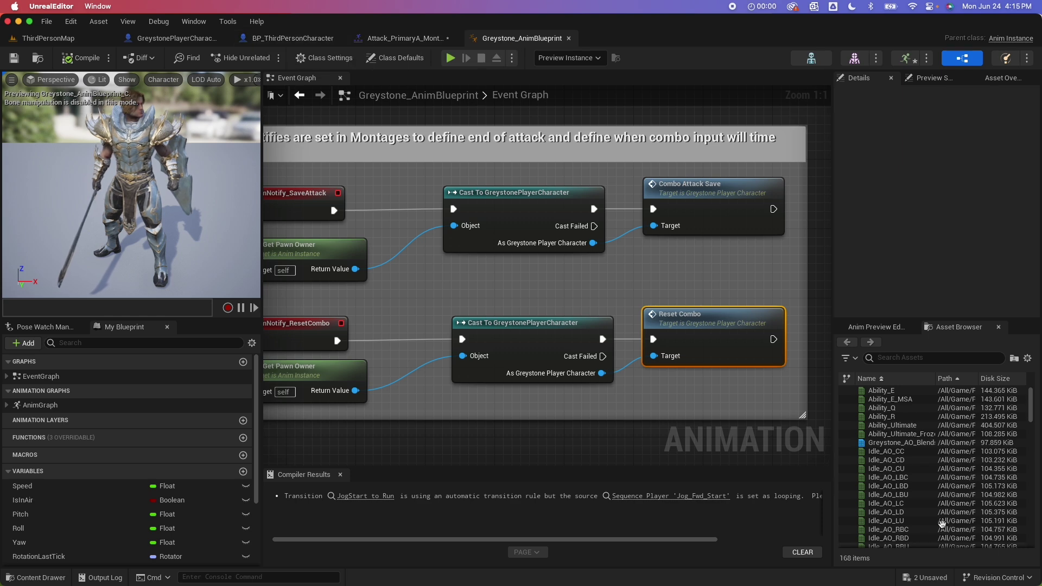
# Filter the animation list by 'p', then scrub Attack_PrimaryA_Montage to check the notify timing.
pyautogui.click(895, 357)
pyautogui.write('p')
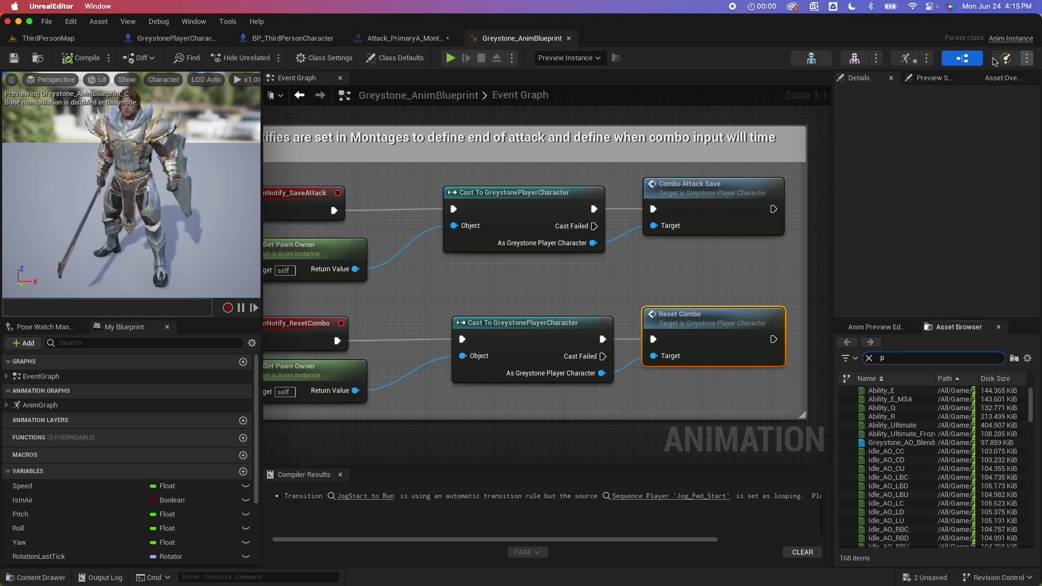
pyautogui.click(905, 57)
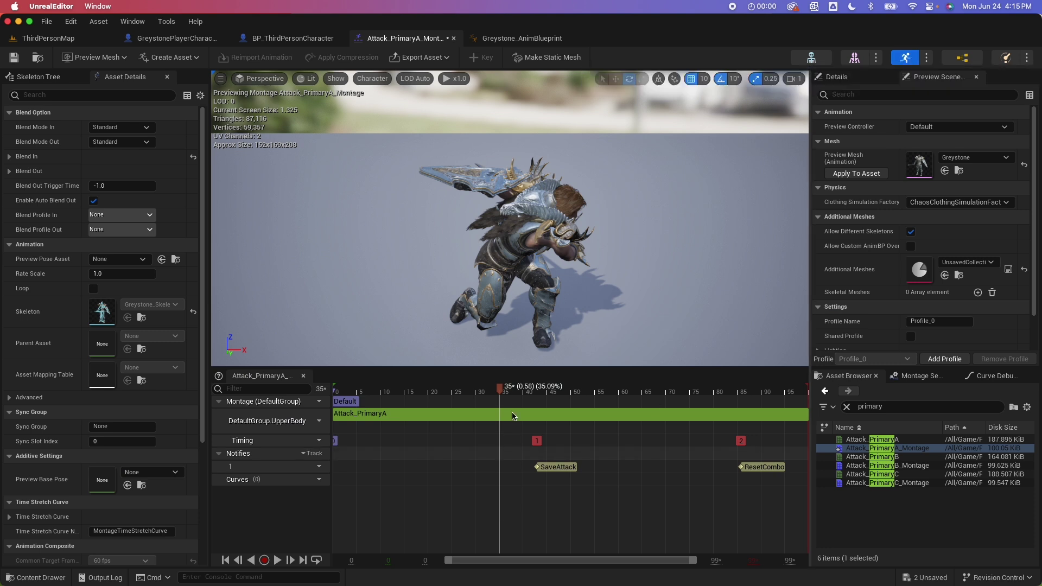
pyautogui.moveTo(502, 387); pyautogui.dragTo(543, 408)
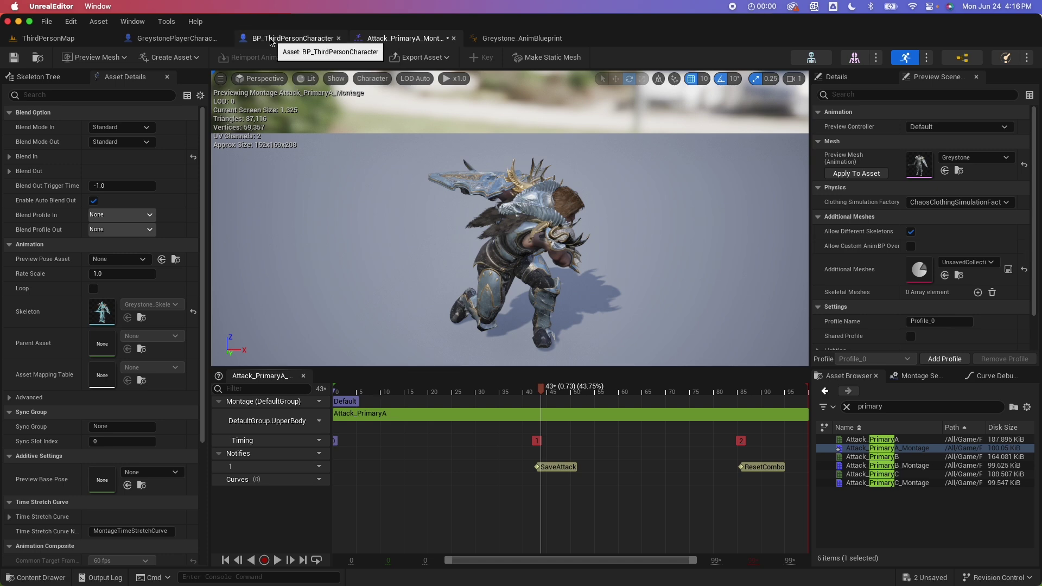
# Review the character and AnimBlueprint graphs, scrub to ResetCombo, and show the Greystone animation assets.
pyautogui.click(198, 39)
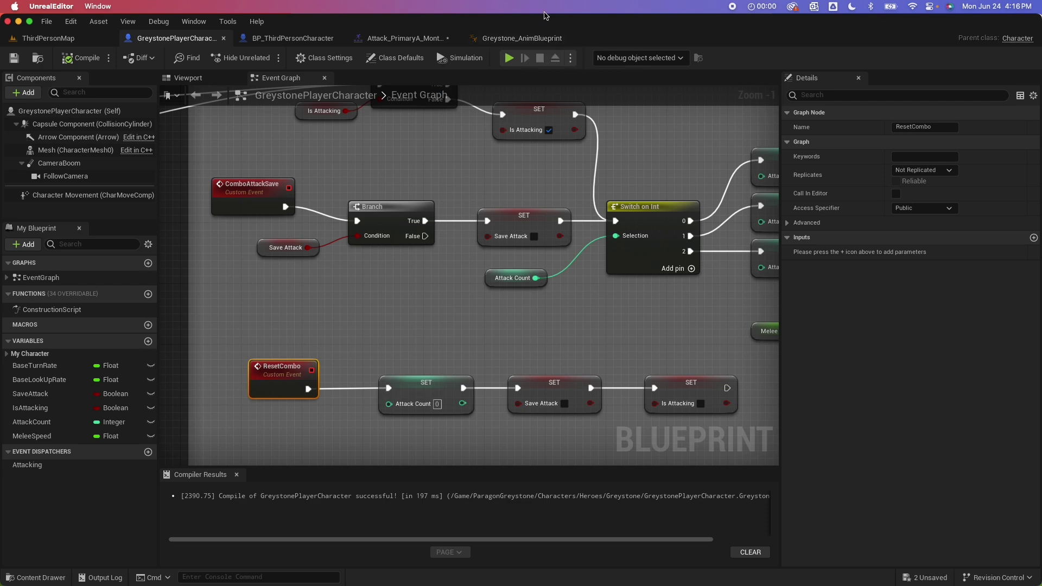
pyautogui.click(521, 38)
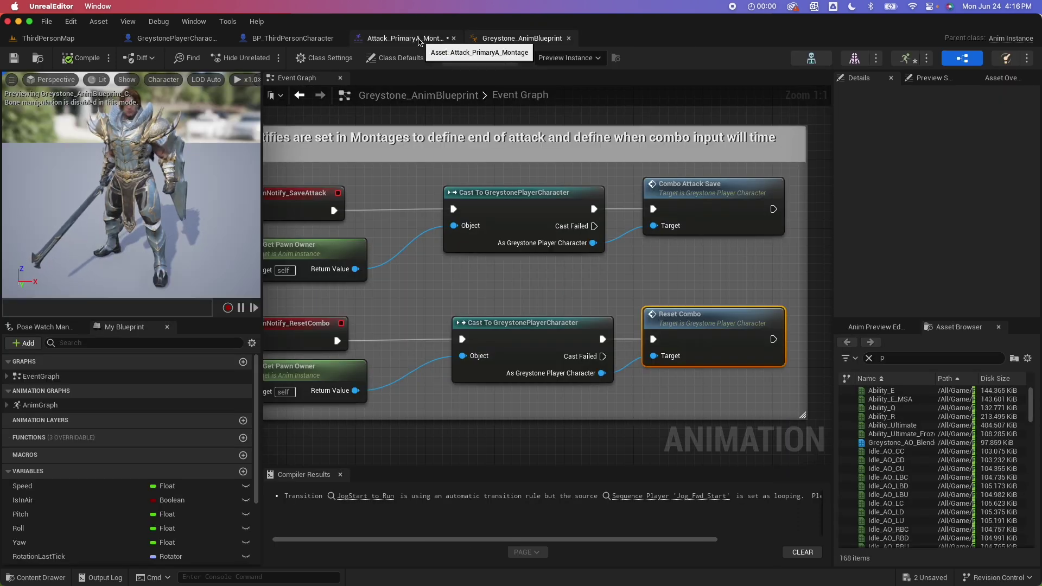
pyautogui.click(419, 39)
pyautogui.moveTo(728, 402); pyautogui.dragTo(779, 409)
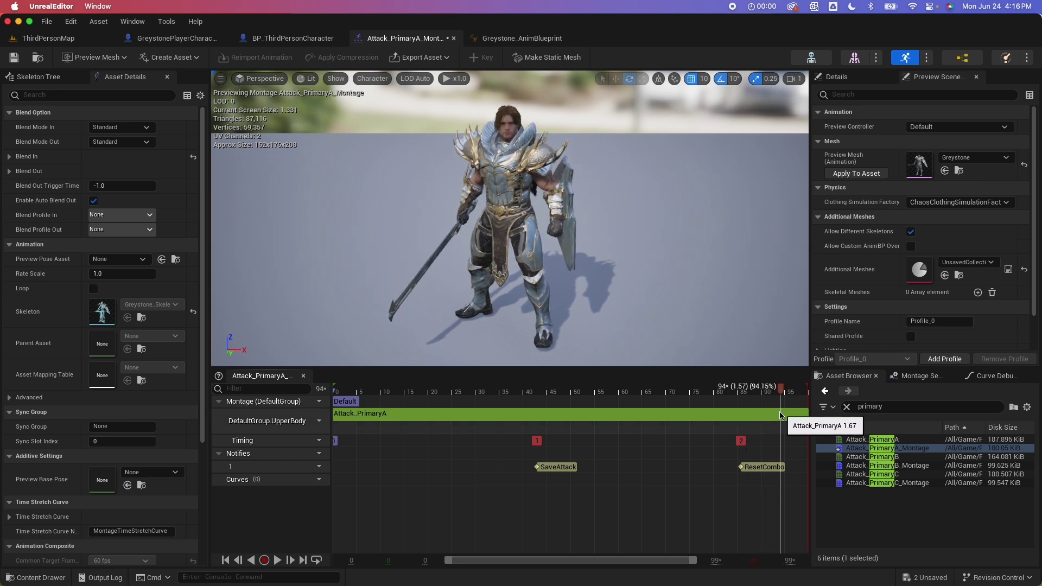
pyautogui.click(486, 415)
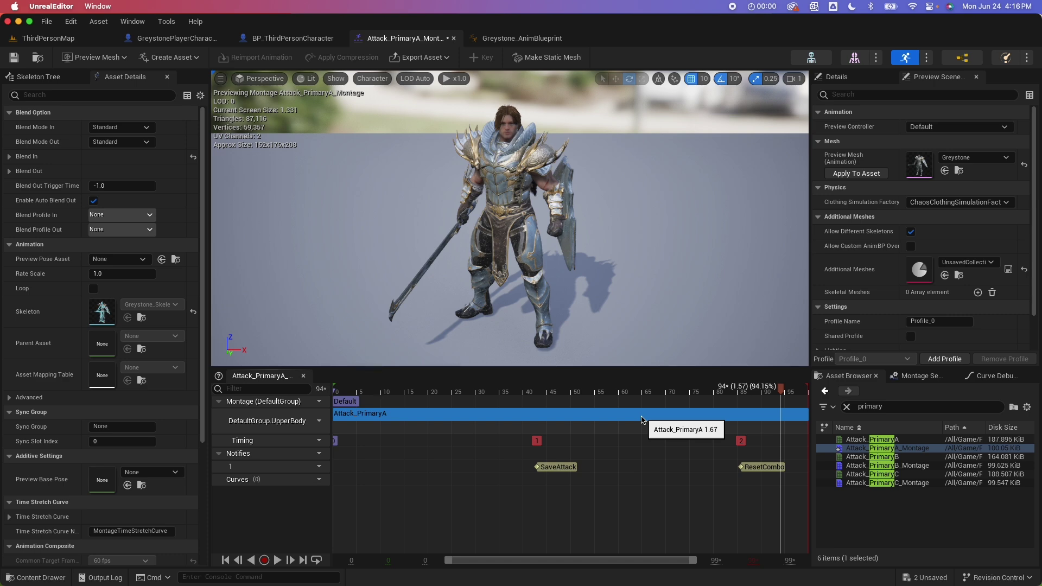
pyautogui.click(33, 578)
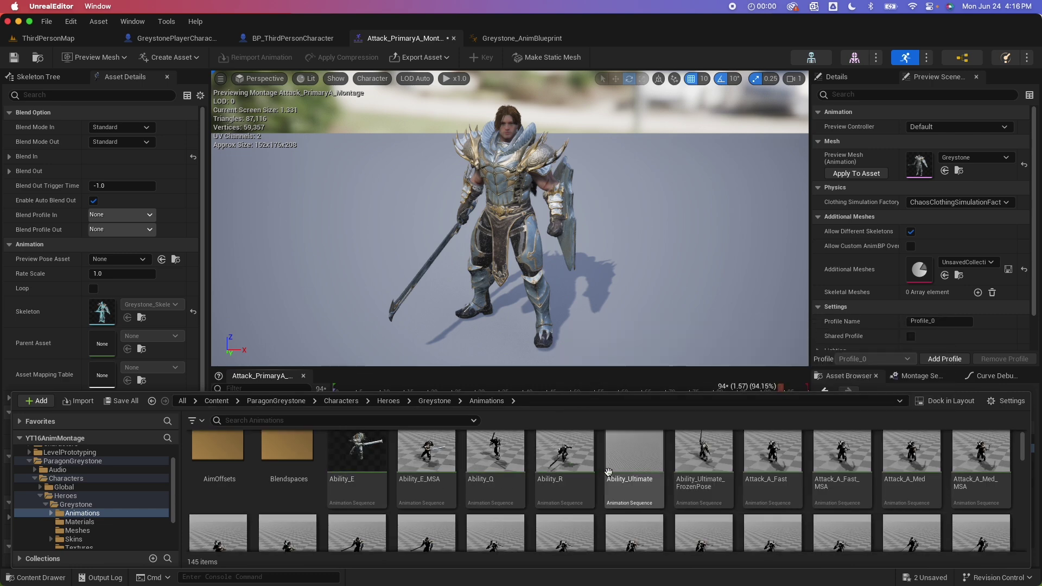
# Create an AnimMontage from the Attack_PrimaryA sequence and name it Greystone_Montage.
pyautogui.scroll(-5, 605, 488)
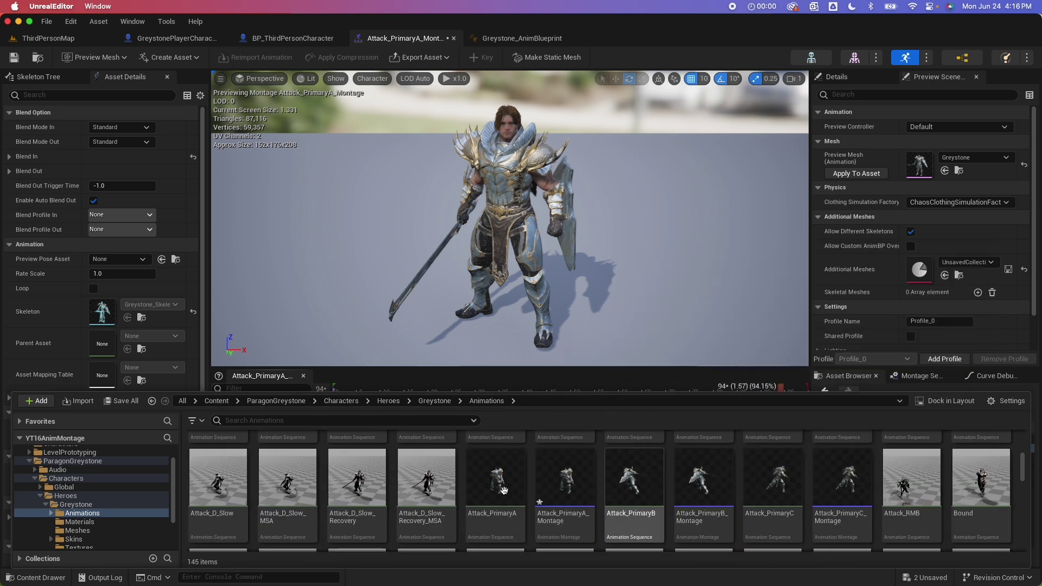
pyautogui.click(495, 510)
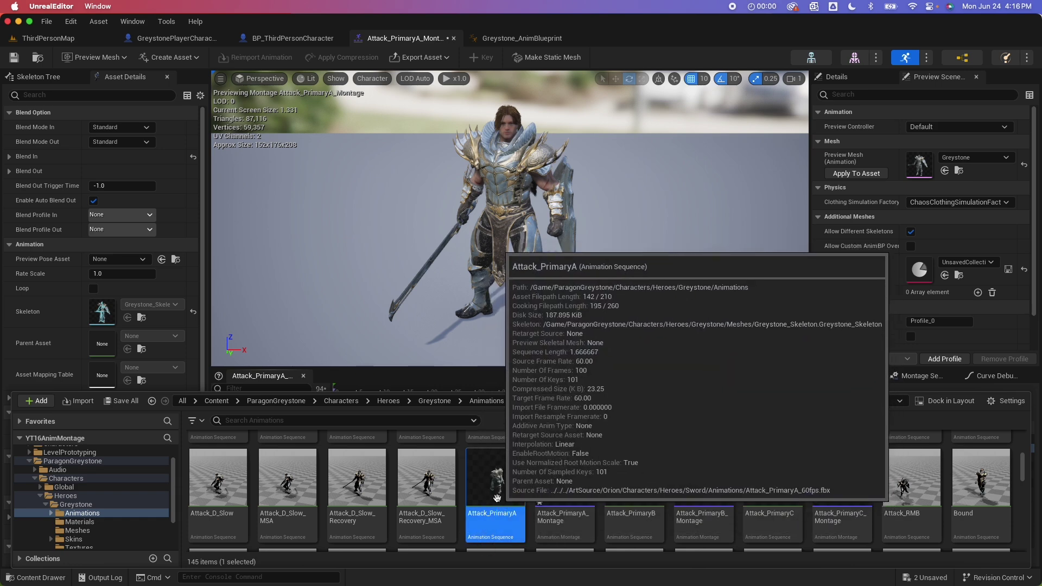
pyautogui.rightClick(498, 510)
pyautogui.moveTo(574, 187)
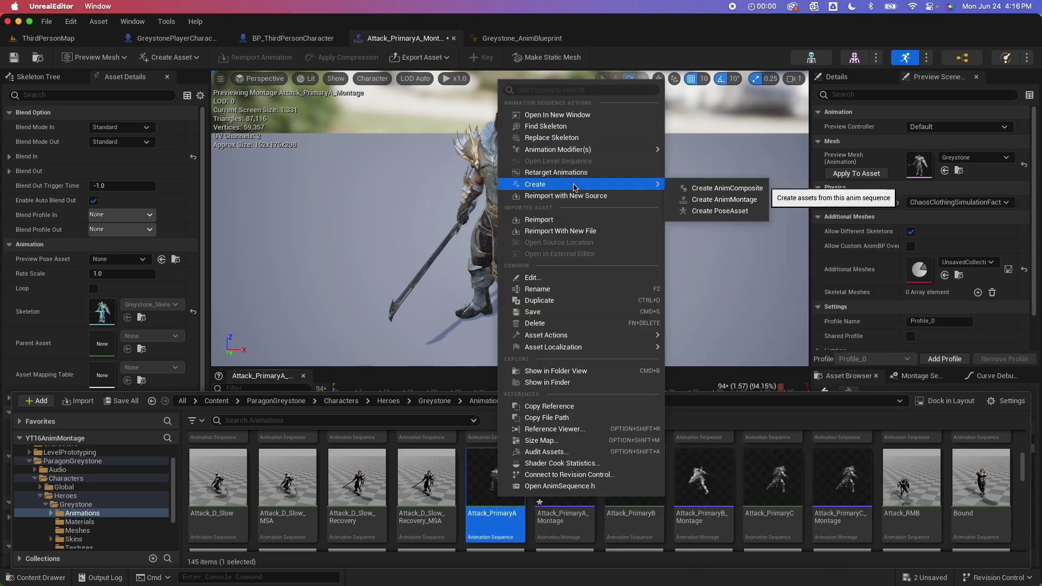
pyautogui.click(711, 200)
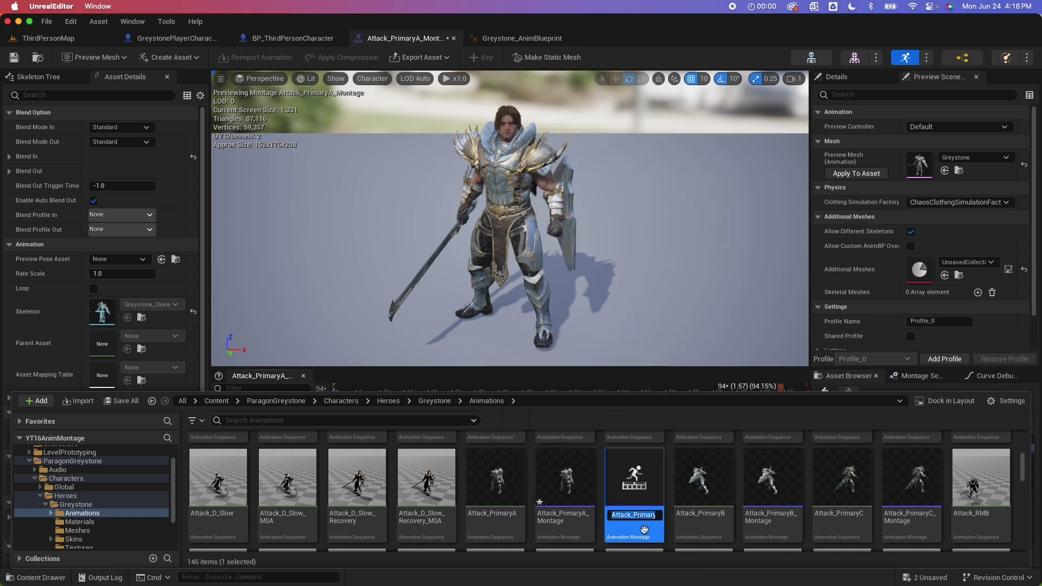
pyautogui.write('Gre')
pyautogui.write('ystone_')
pyautogui.write('Montage')
pyautogui.press('Return')
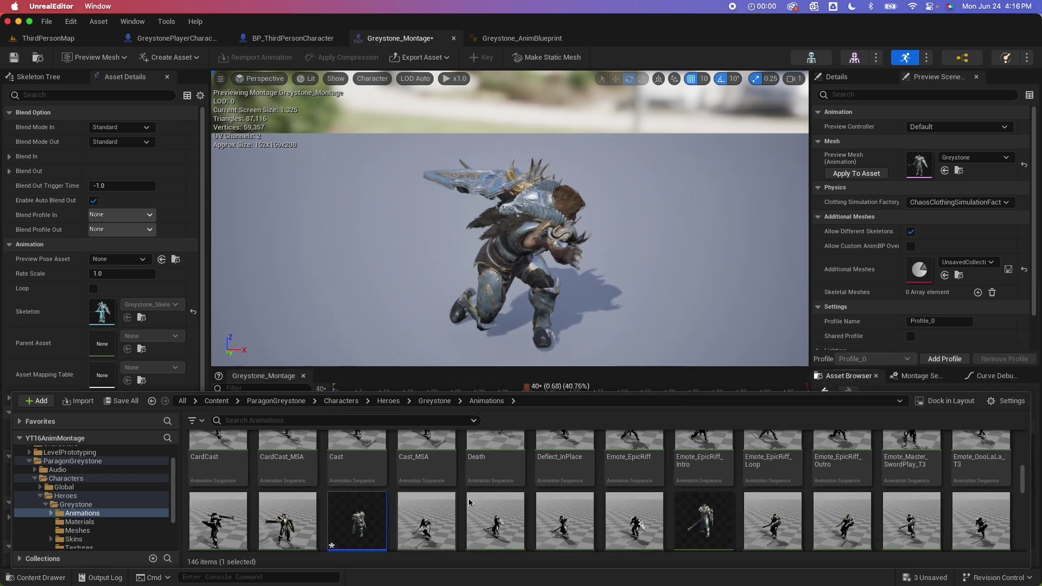
# Close the asset drawer, stop the preview and rewind Greystone_Montage to its first frame.
pyautogui.click(617, 284)
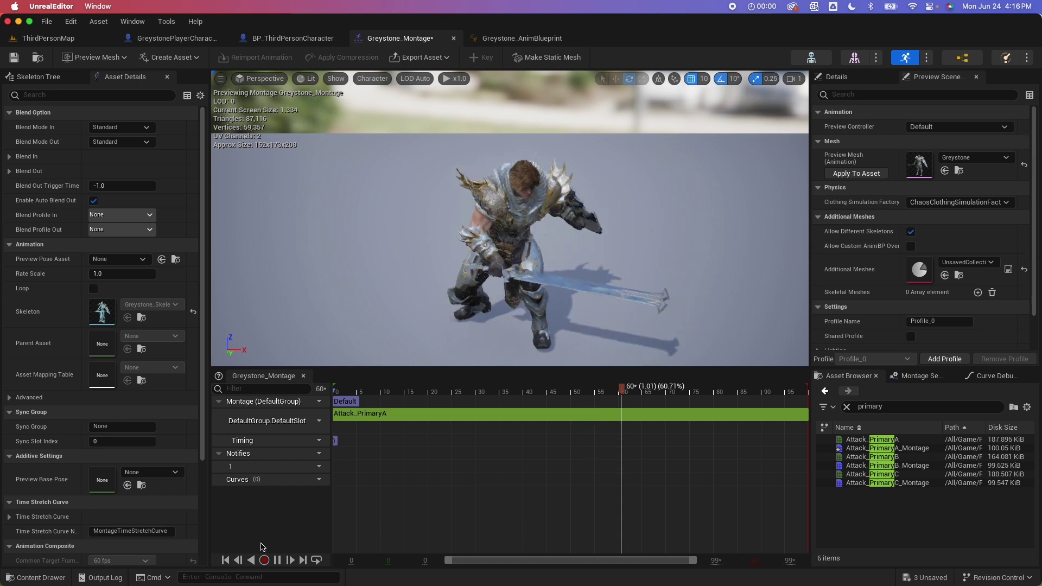
pyautogui.click(288, 555)
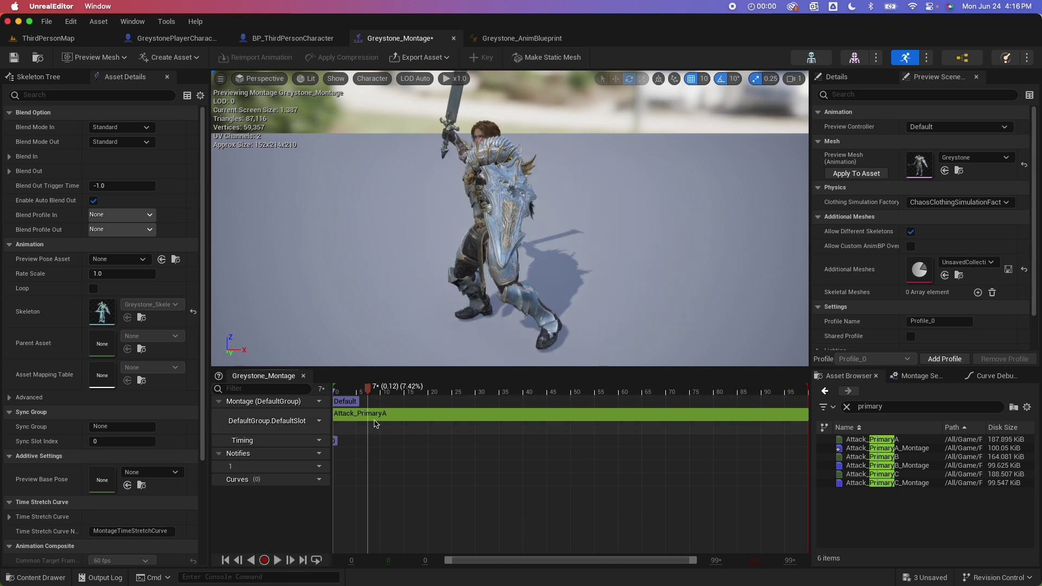
pyautogui.moveTo(368, 393); pyautogui.dragTo(328, 396)
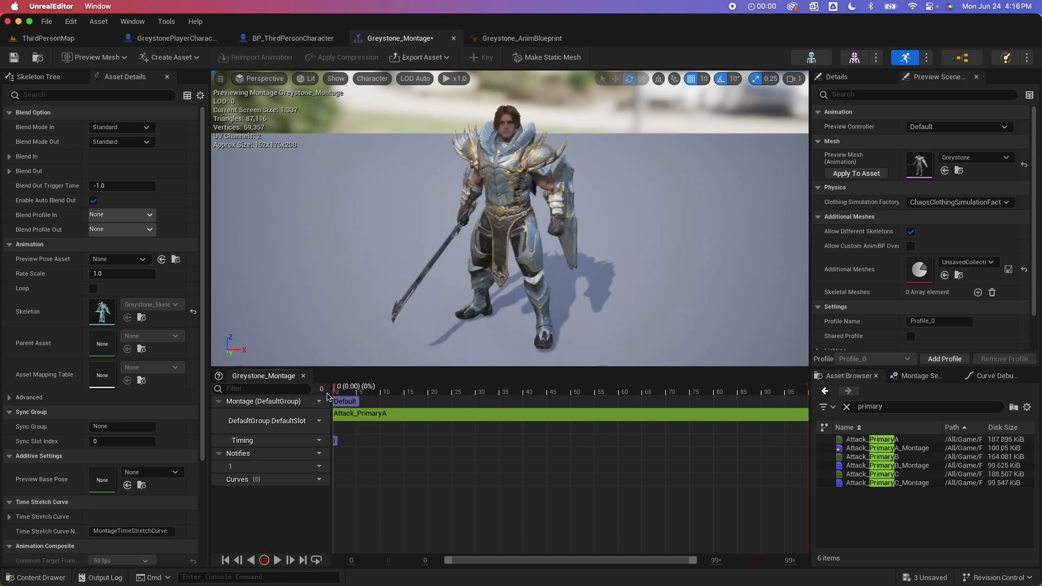
pyautogui.click(416, 416)
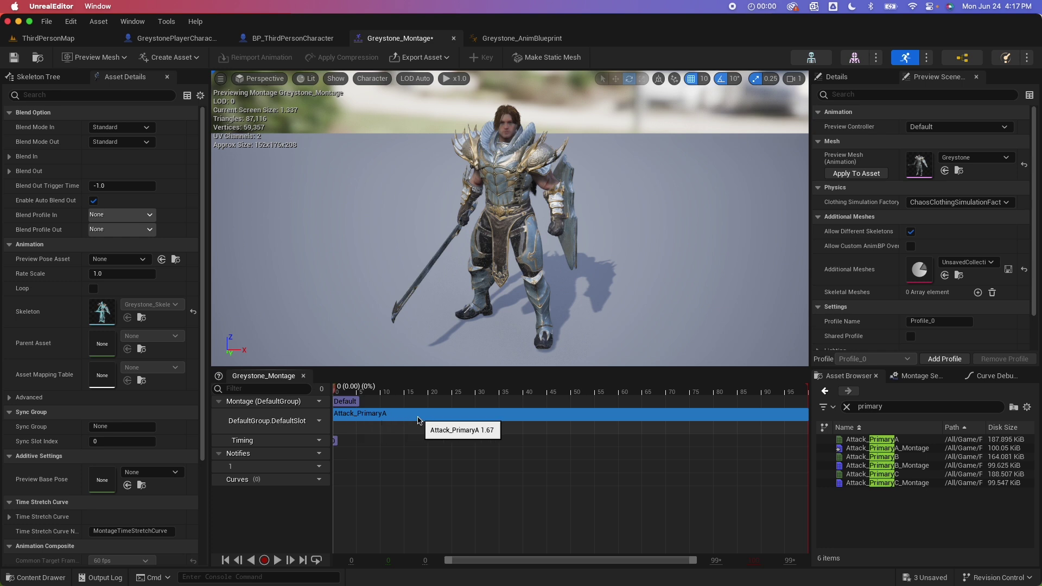
# Drag Attack_PrimaryB and Attack_PrimaryC onto the DefaultSlot track after Attack_PrimaryA.
pyautogui.click(885, 457)
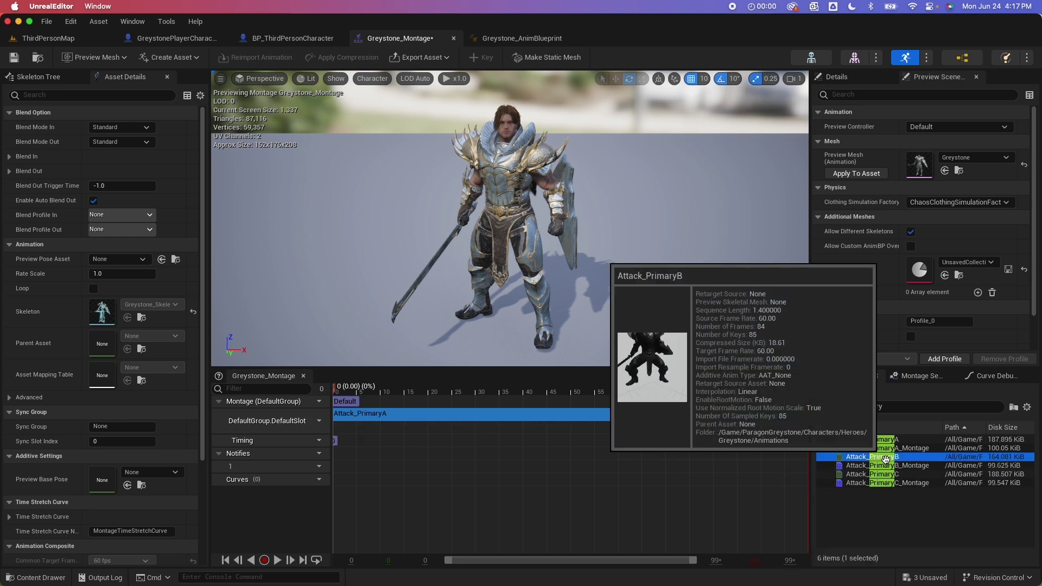
pyautogui.moveTo(885, 458); pyautogui.dragTo(672, 418)
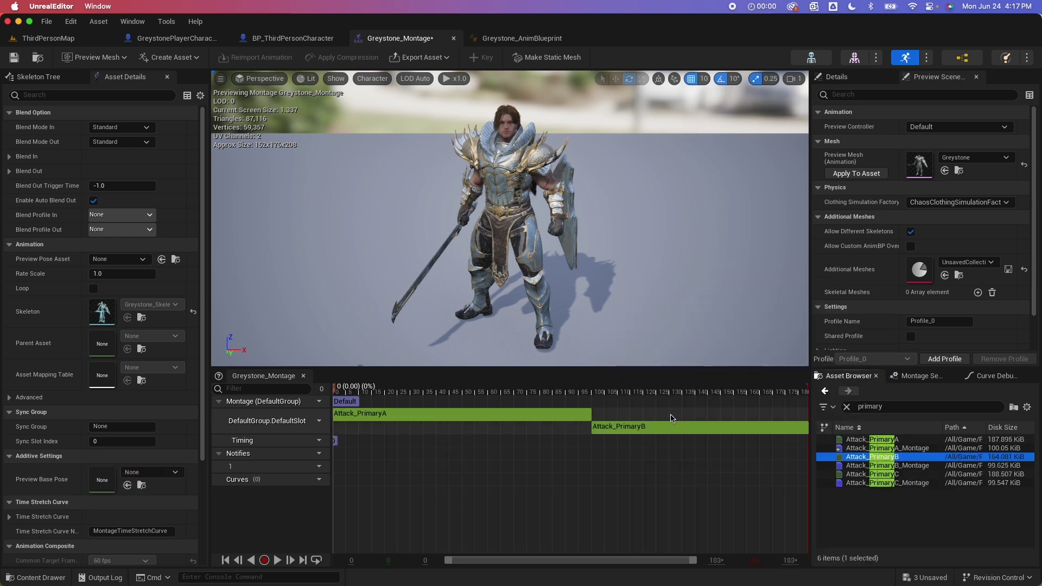
pyautogui.click(887, 475)
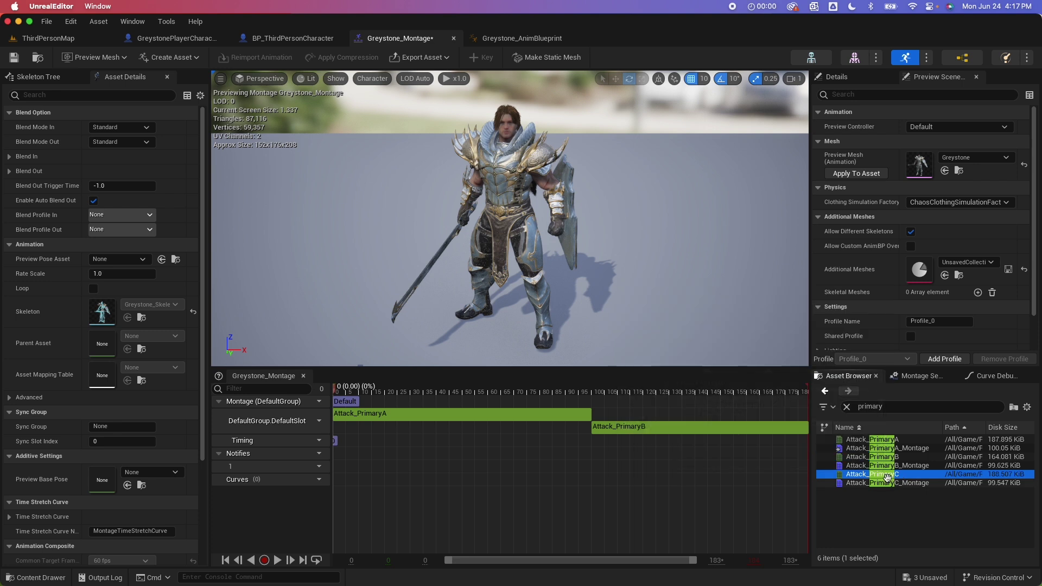
pyautogui.moveTo(887, 476); pyautogui.dragTo(708, 421)
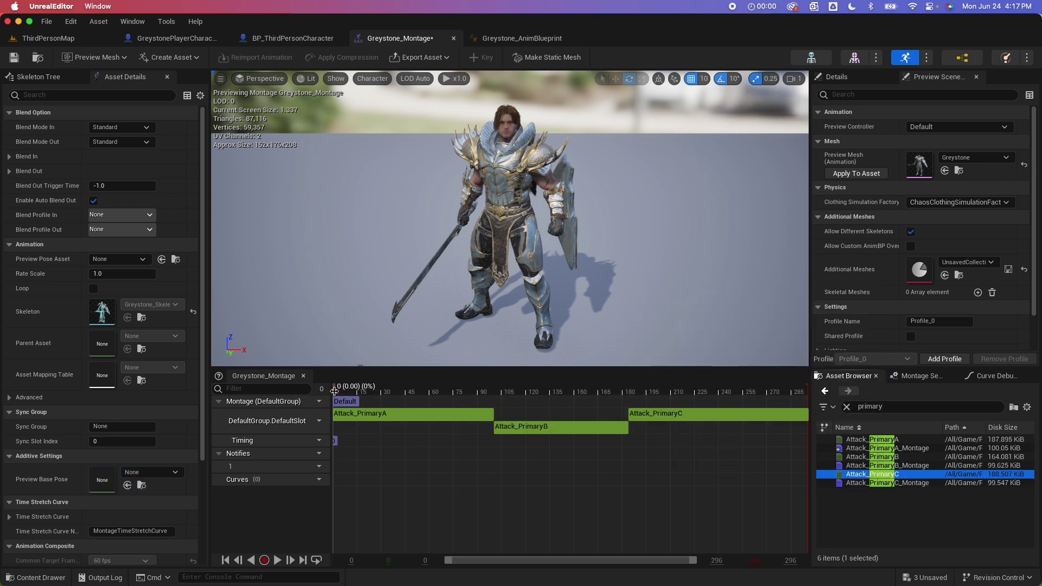
# Preview the 296-frame three-attack sequence and park the playhead where Attack_PrimaryB begins.
pyautogui.moveTo(348, 392)
pyautogui.mouseDown()
pyautogui.moveTo(691, 394)
pyautogui.moveTo(338, 395)
pyautogui.moveTo(335, 404)
pyautogui.mouseUp()
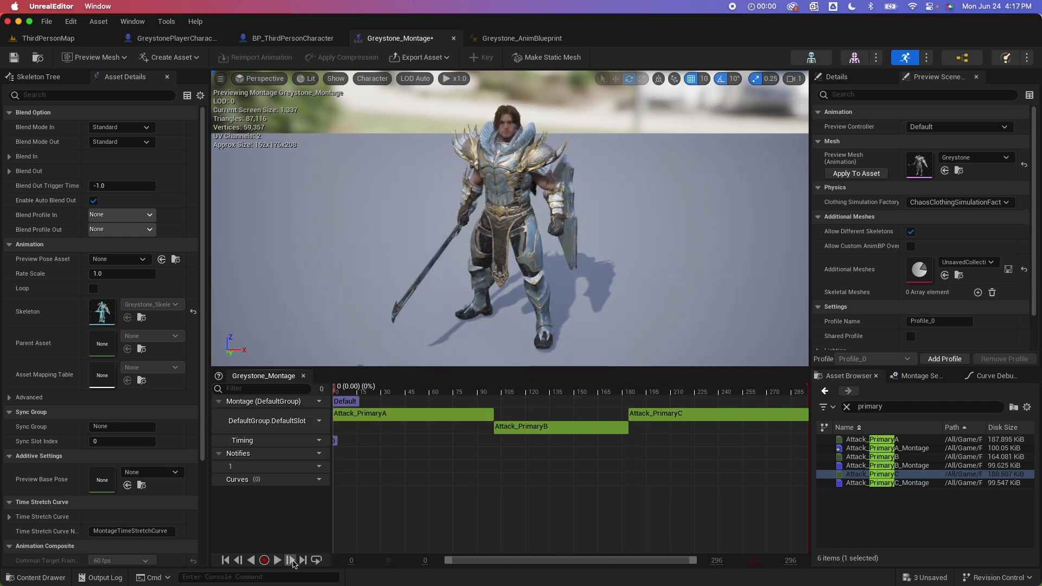
pyautogui.click(278, 560)
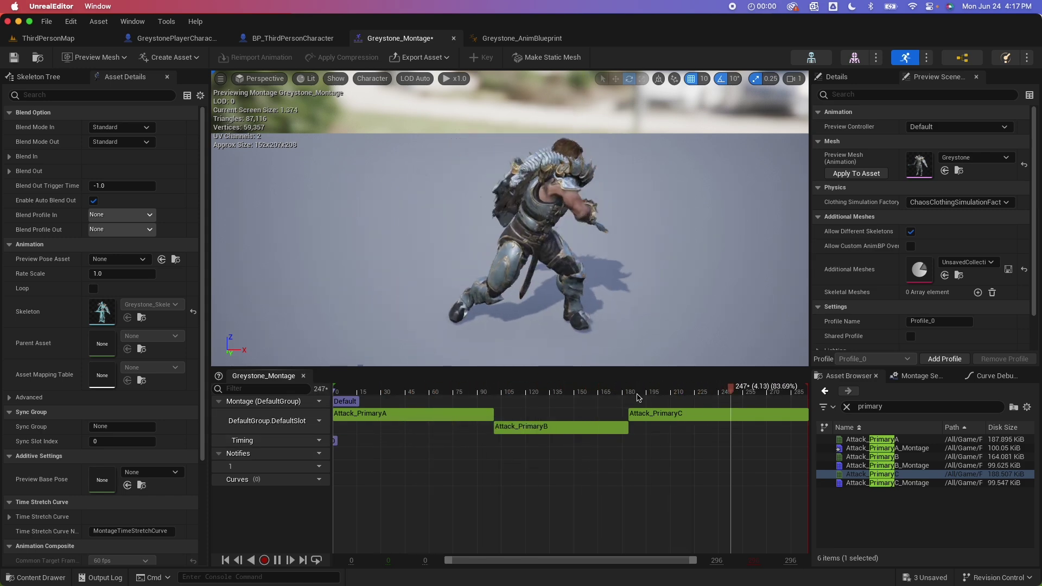
pyautogui.click(277, 560)
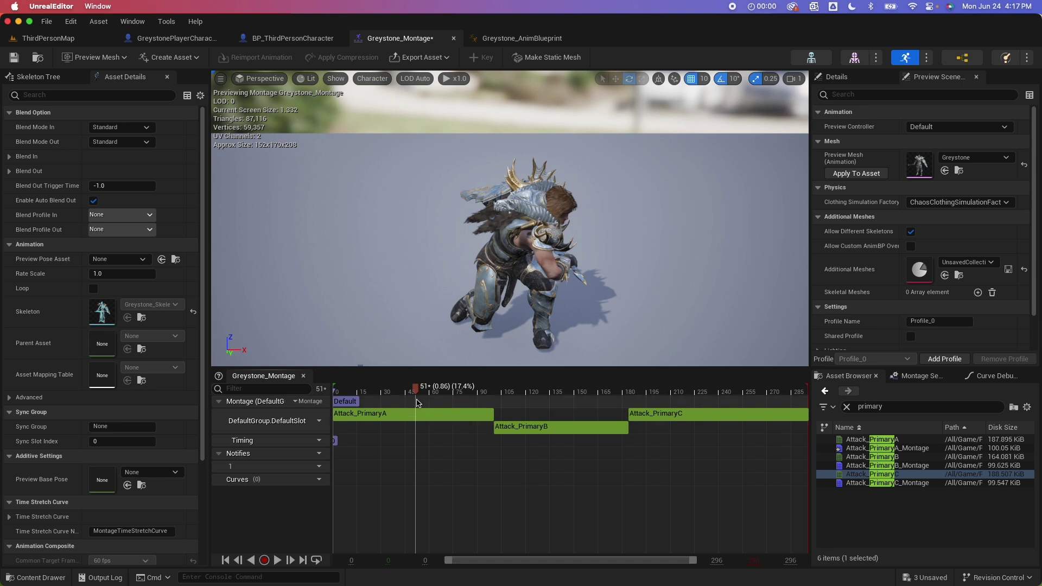
pyautogui.moveTo(418, 394); pyautogui.dragTo(495, 394)
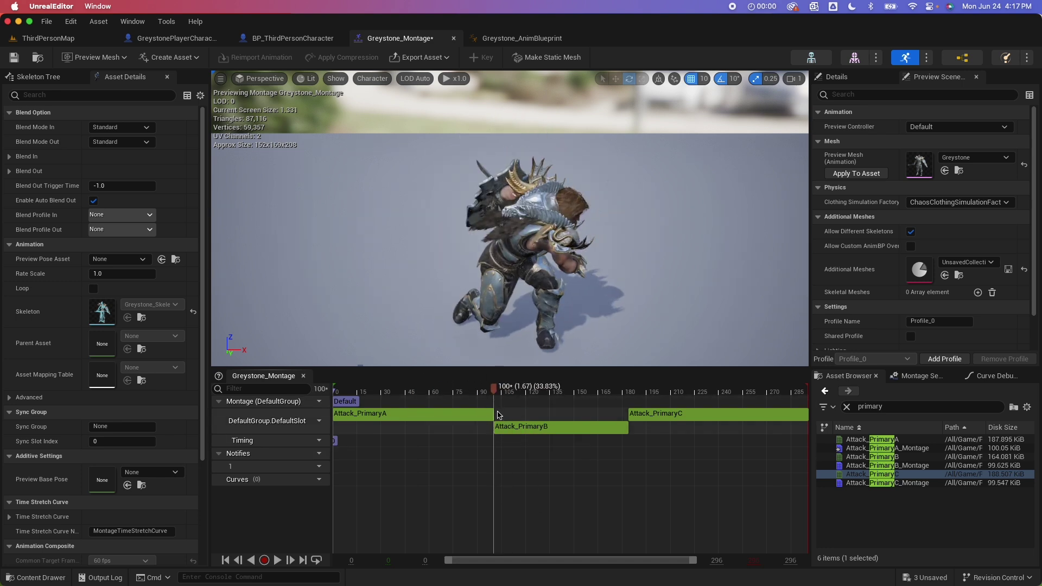
# Add a montage section named AttackB and snap it to the end of Attack_PrimaryA.
pyautogui.rightClick(498, 415)
pyautogui.click(540, 433)
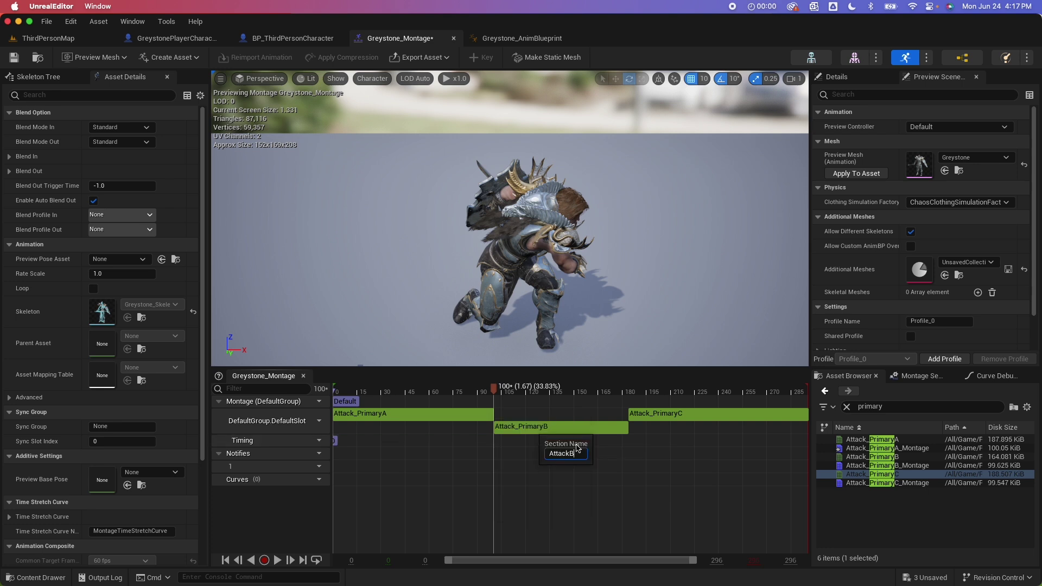
pyautogui.write('AttackB')
pyautogui.press('Return')
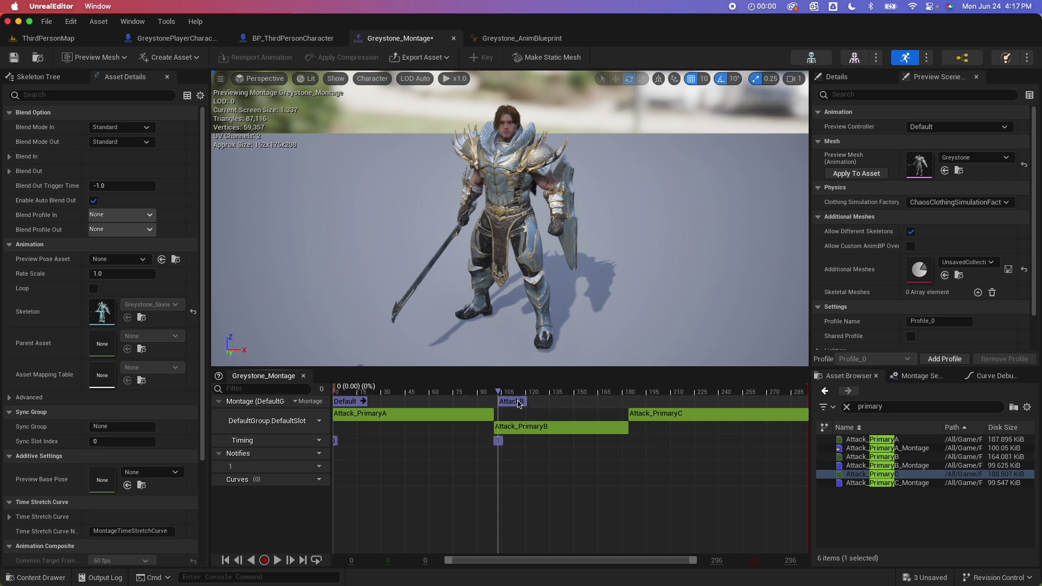
pyautogui.click(511, 403)
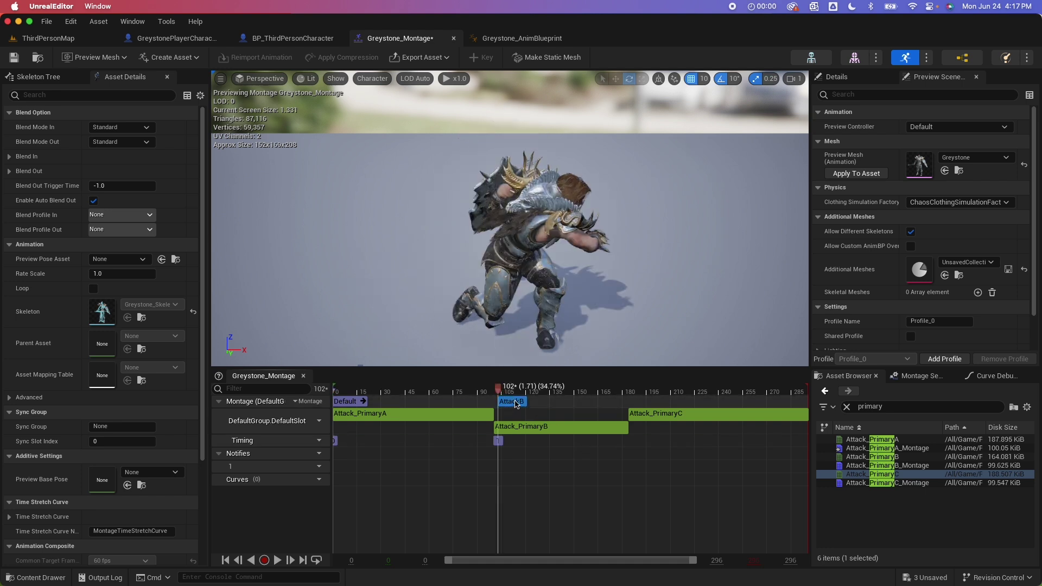
pyautogui.moveTo(507, 401); pyautogui.dragTo(502, 398)
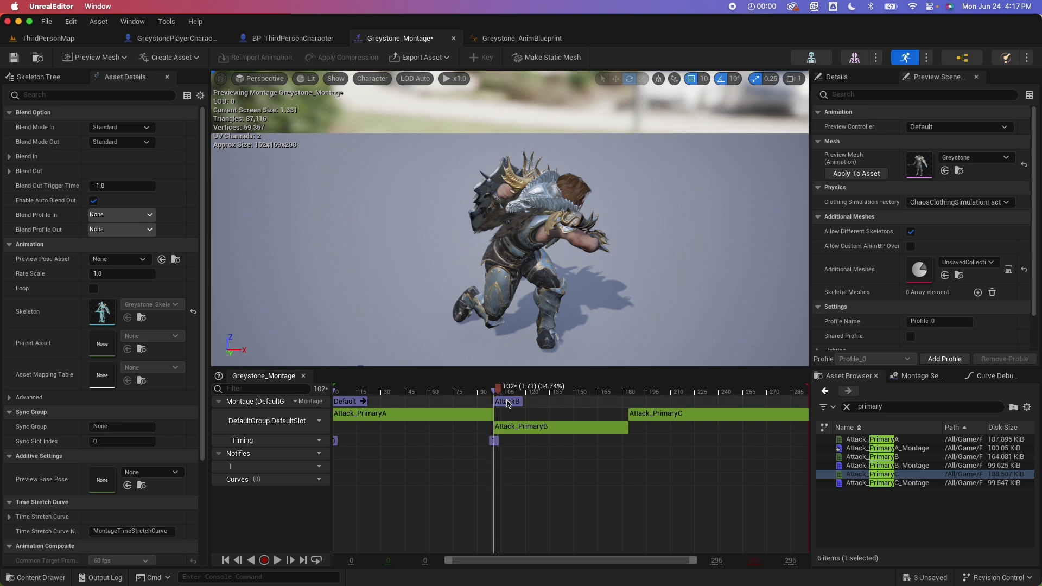
pyautogui.moveTo(495, 387); pyautogui.dragTo(628, 401)
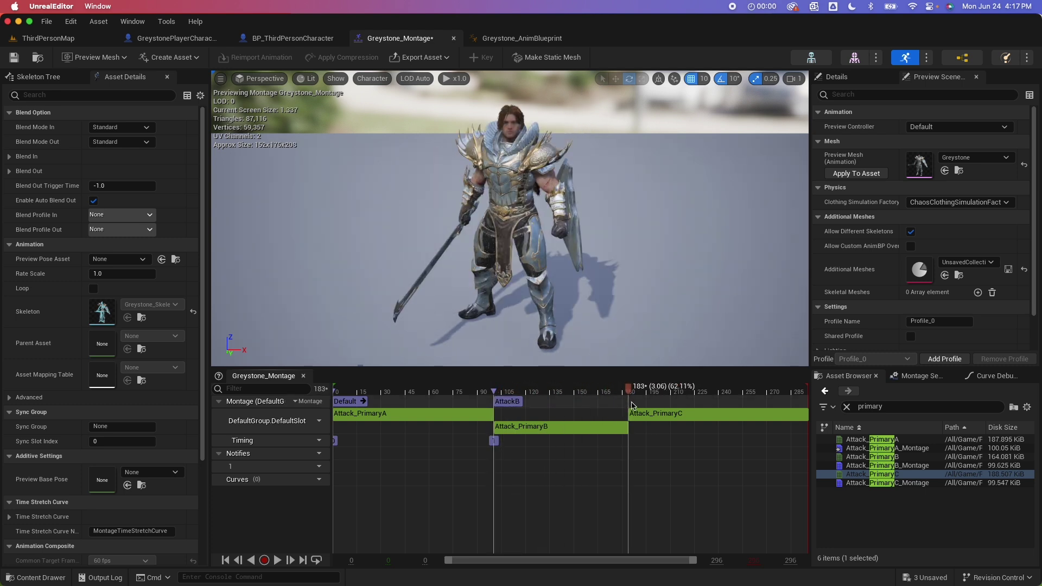
# Add an AttackC section at the start of Attack_PrimaryC, nudged slightly earlier.
pyautogui.rightClick(631, 404)
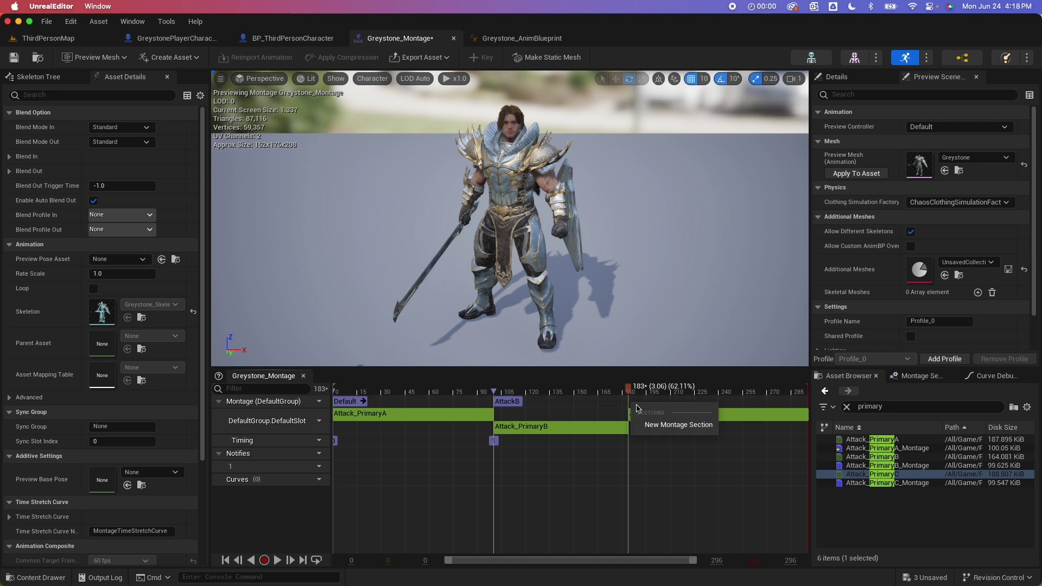
pyautogui.click(658, 426)
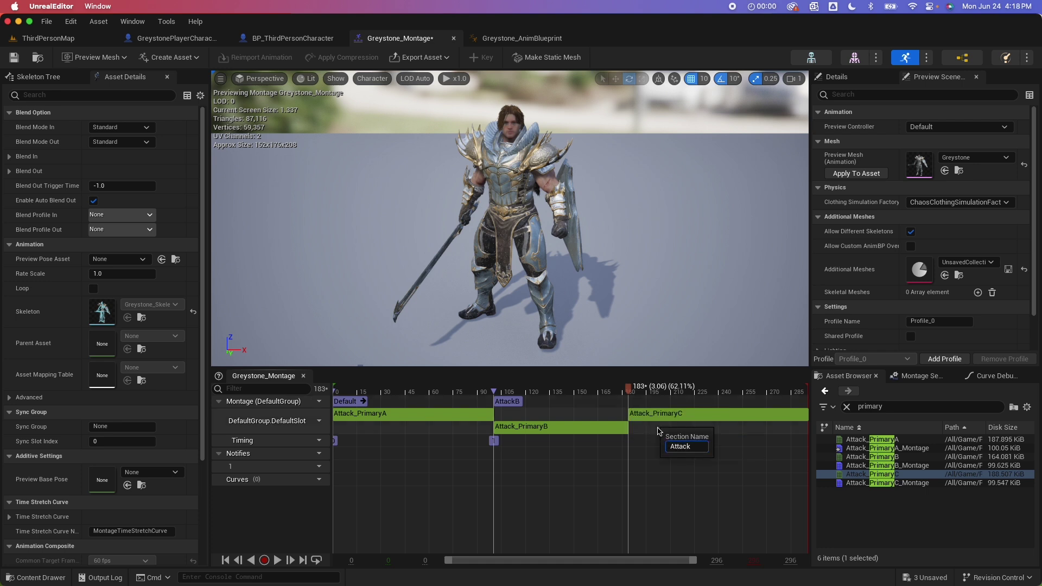
pyautogui.press('Return')
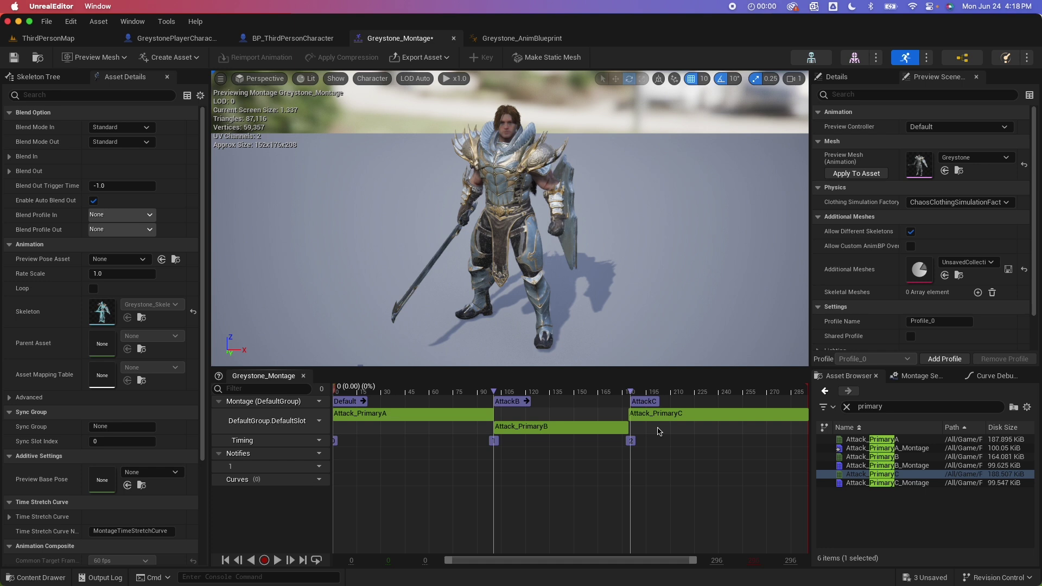
pyautogui.click(638, 401)
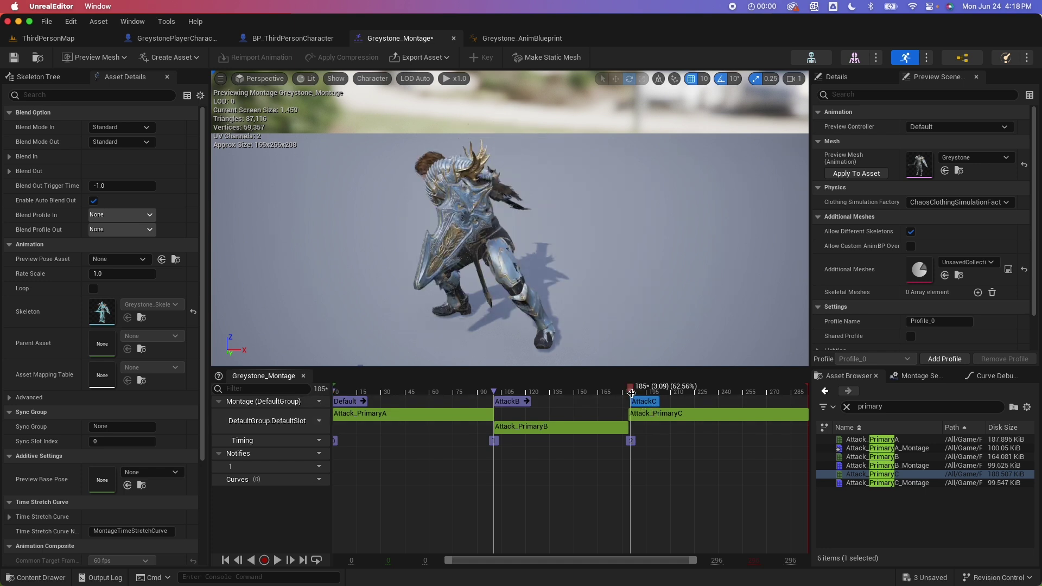
pyautogui.moveTo(625, 395); pyautogui.dragTo(628, 397)
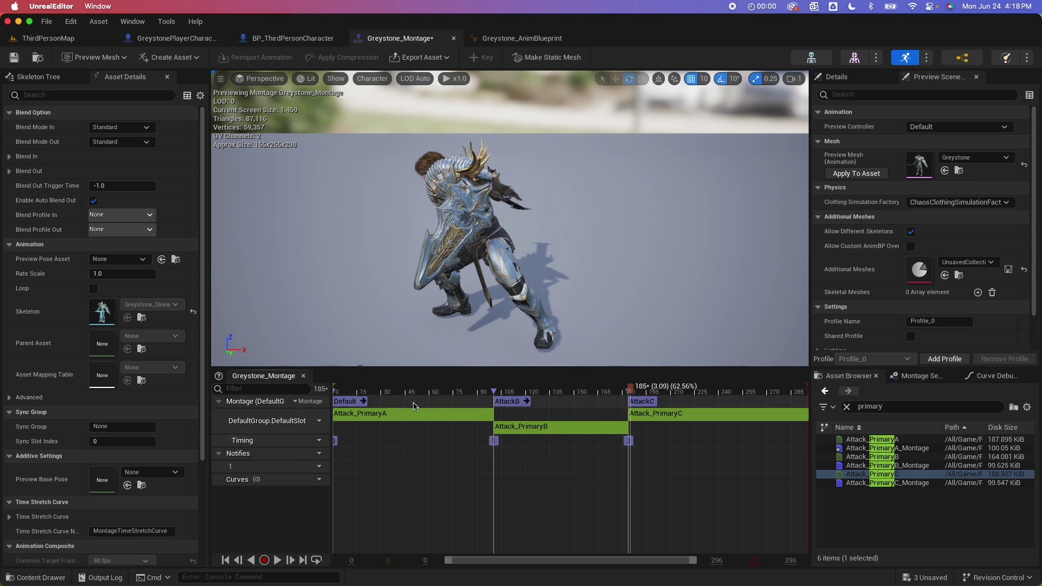
# Play Greystone_Montage from the start and preview its Default and AttackB sections.
pyautogui.moveTo(400, 388); pyautogui.dragTo(335, 389)
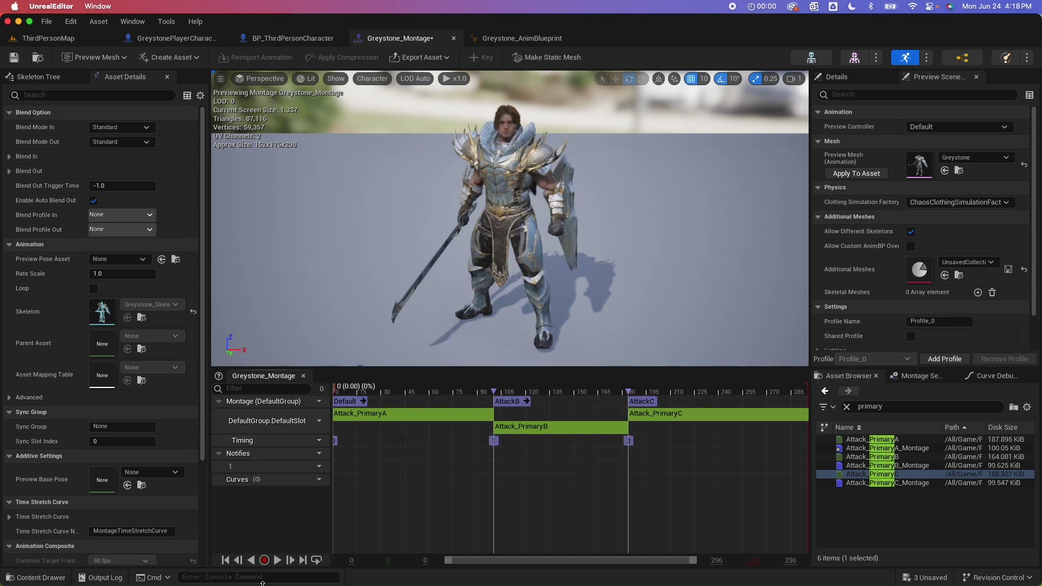
pyautogui.click(275, 566)
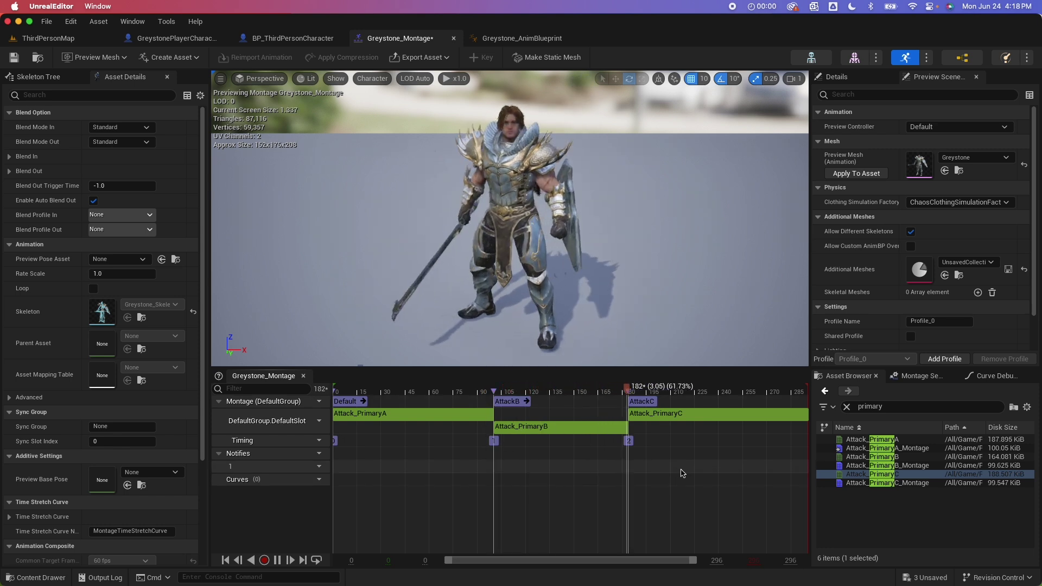
pyautogui.press('space')
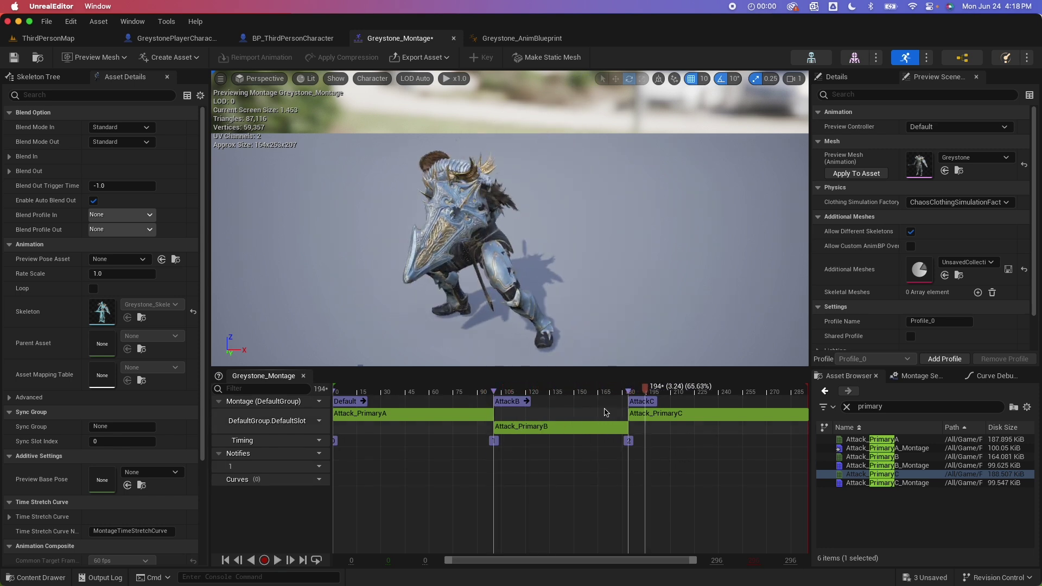
pyautogui.click(350, 403)
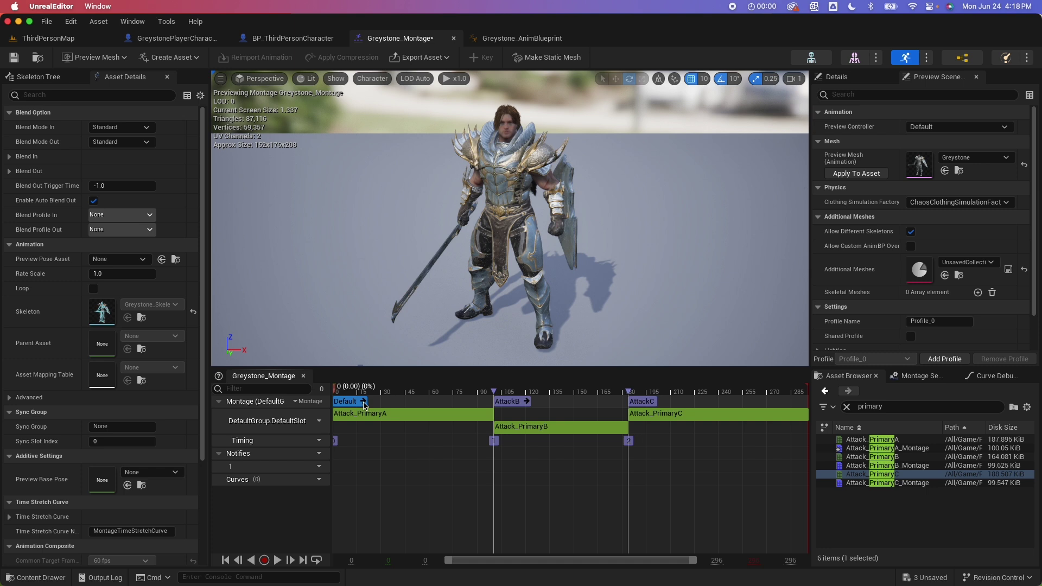
pyautogui.click(513, 403)
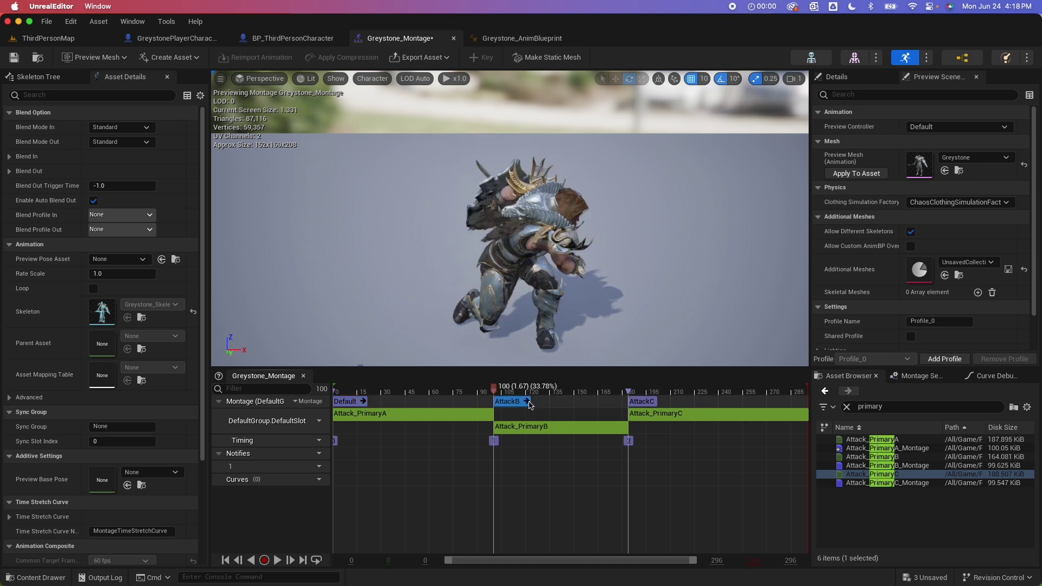
pyautogui.click(360, 391)
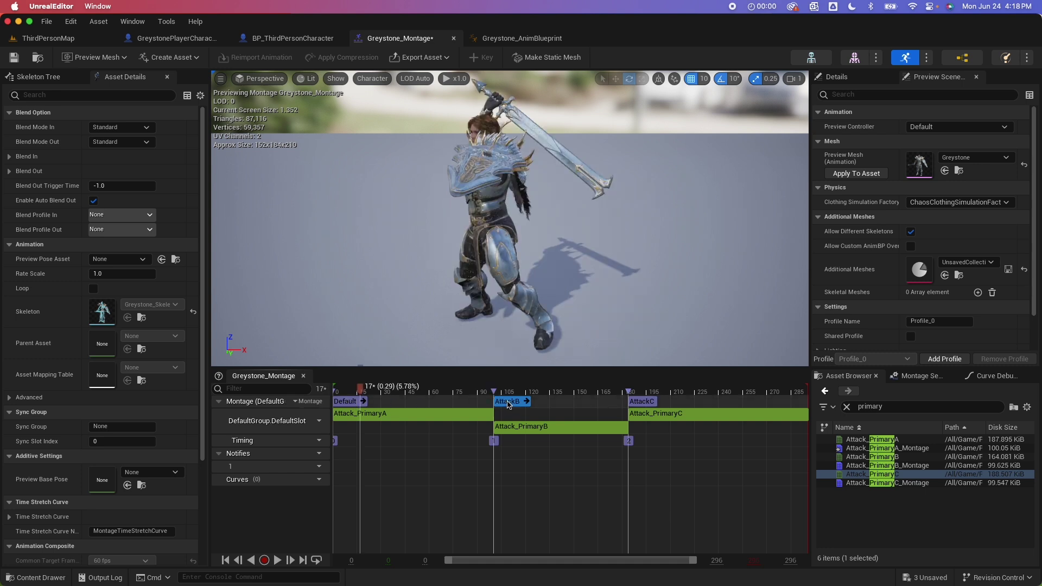
# Remove the Default→AttackB and AttackB→AttackC links in the Montage Sections panel.
pyautogui.click(921, 378)
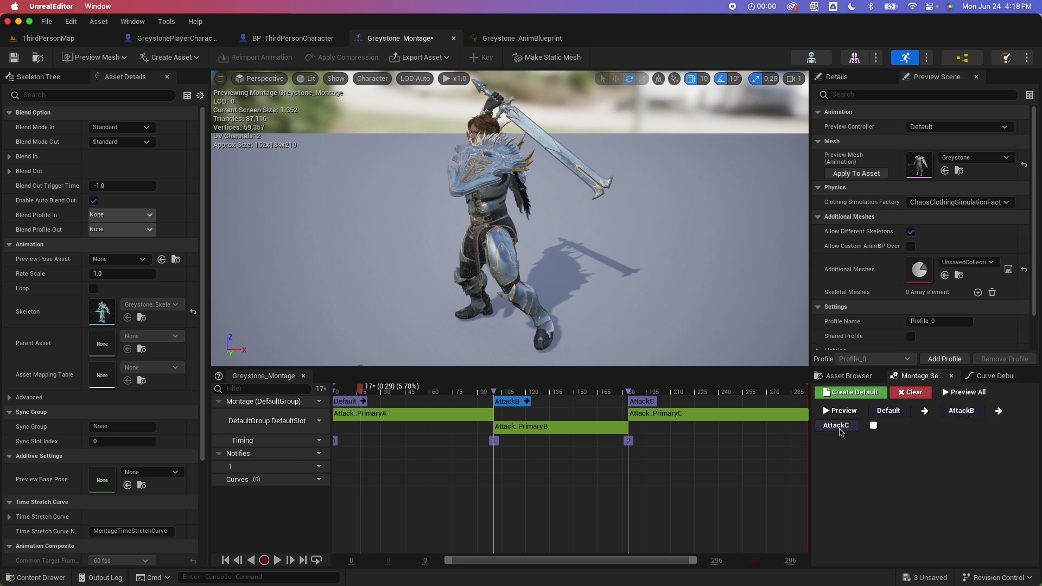
pyautogui.click(924, 413)
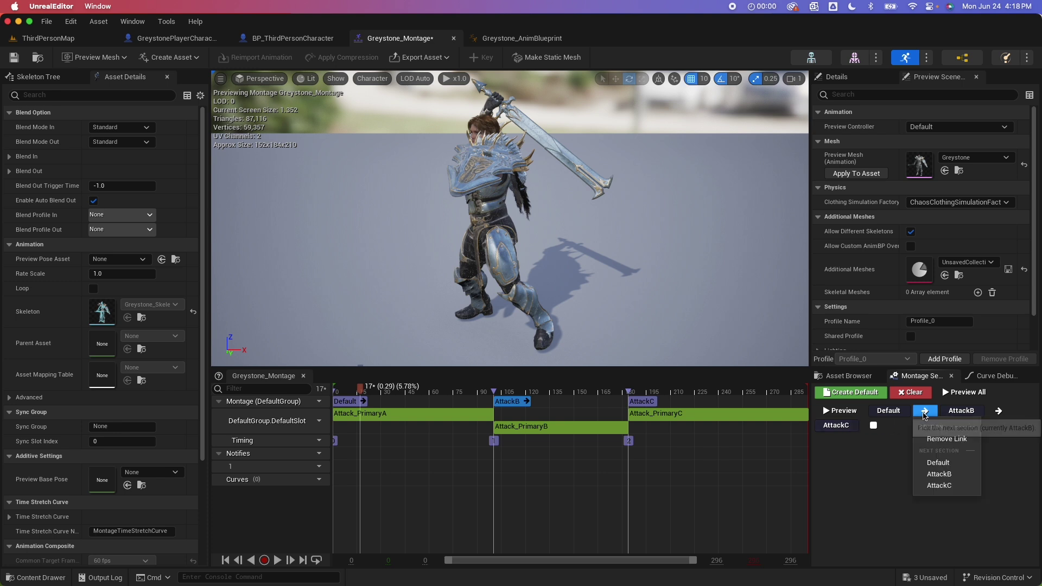
pyautogui.click(953, 441)
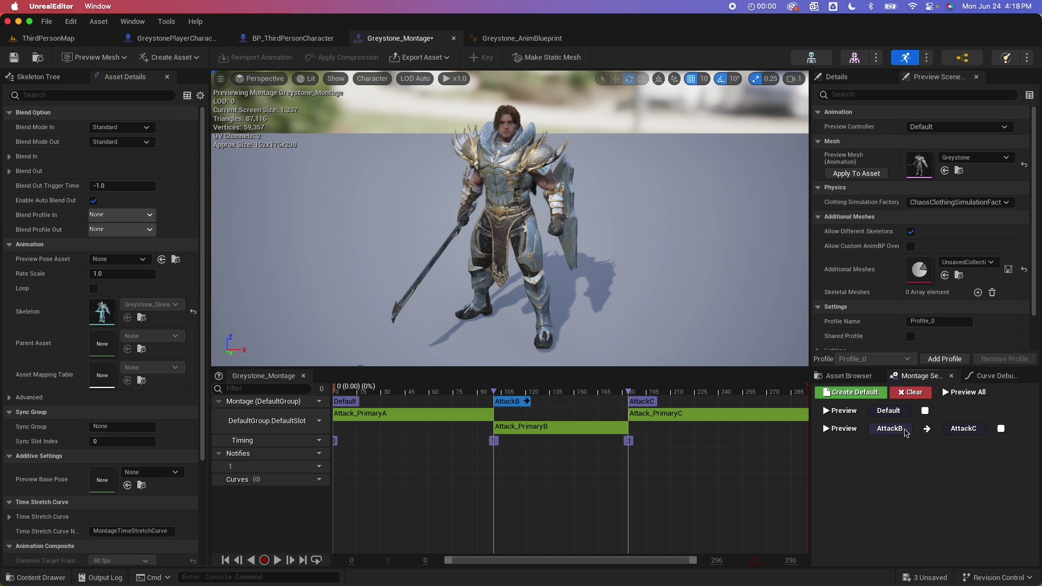
pyautogui.click(928, 432)
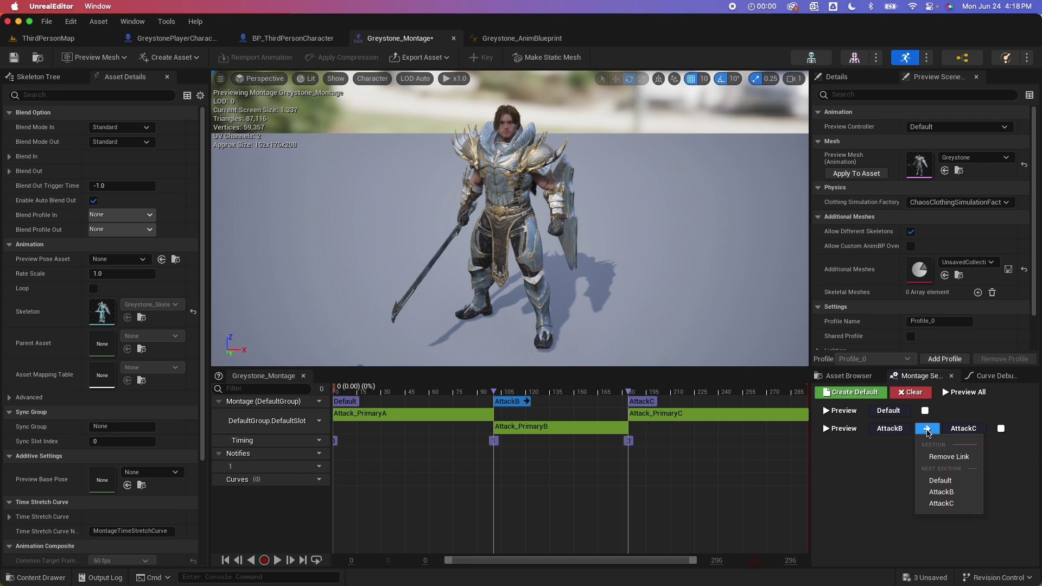
pyautogui.click(951, 456)
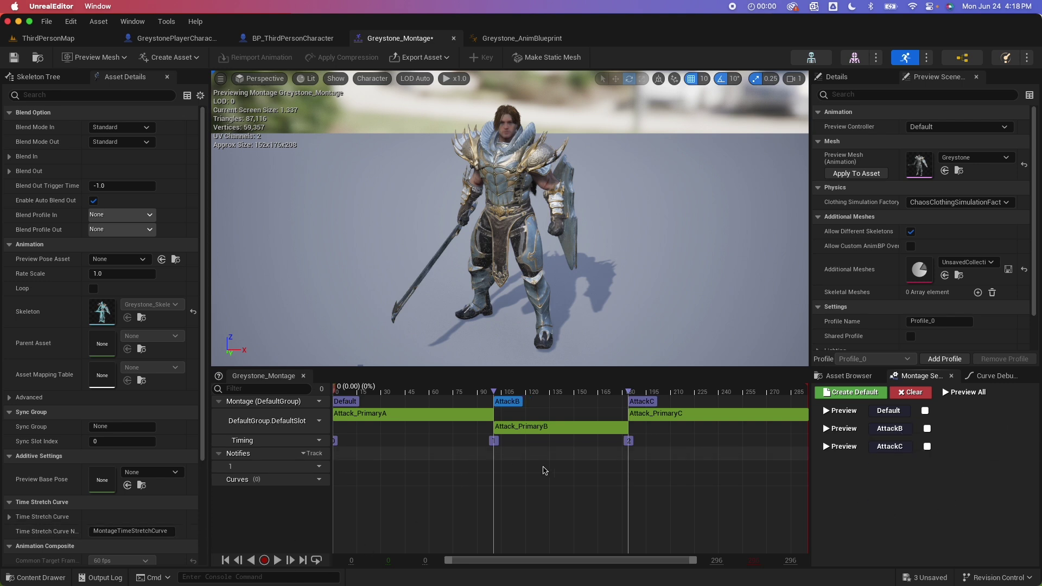
# Scrub to frame 22 and play, stop and pause the montage preview.
pyautogui.moveTo(412, 387); pyautogui.dragTo(369, 394)
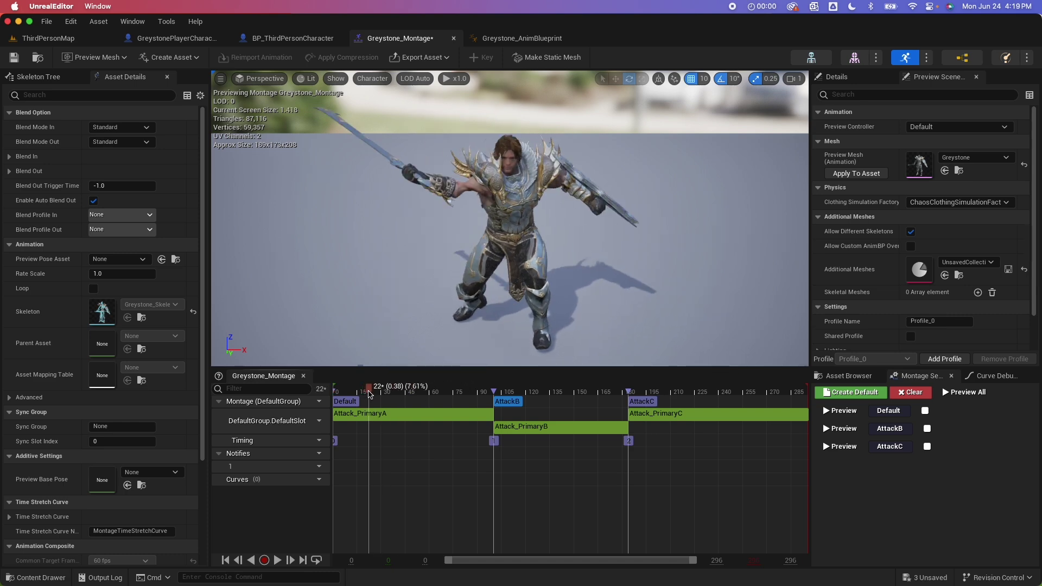
pyautogui.click(277, 561)
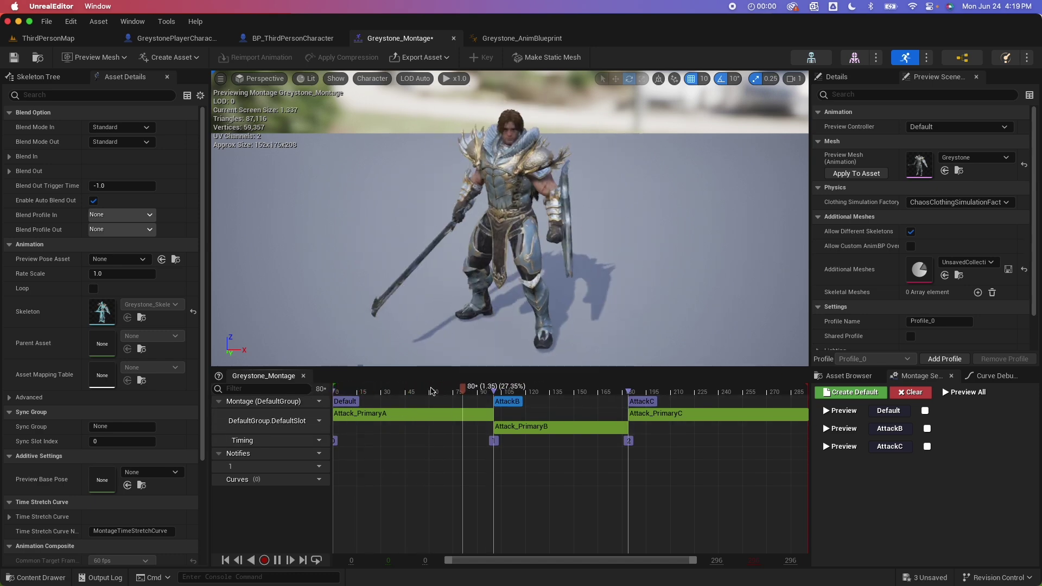
pyautogui.click(521, 452)
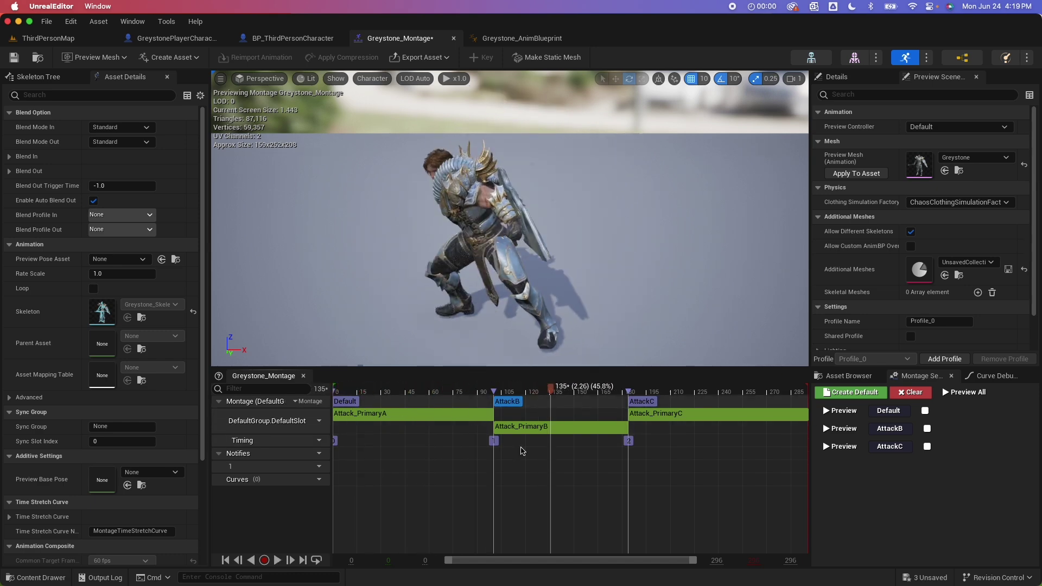
pyautogui.click(277, 561)
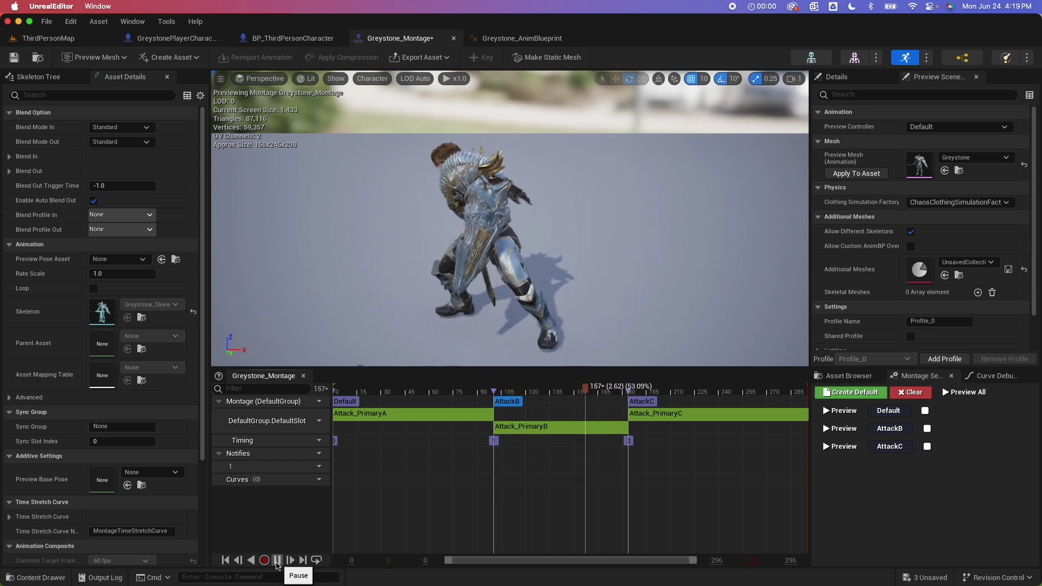
pyautogui.click(278, 561)
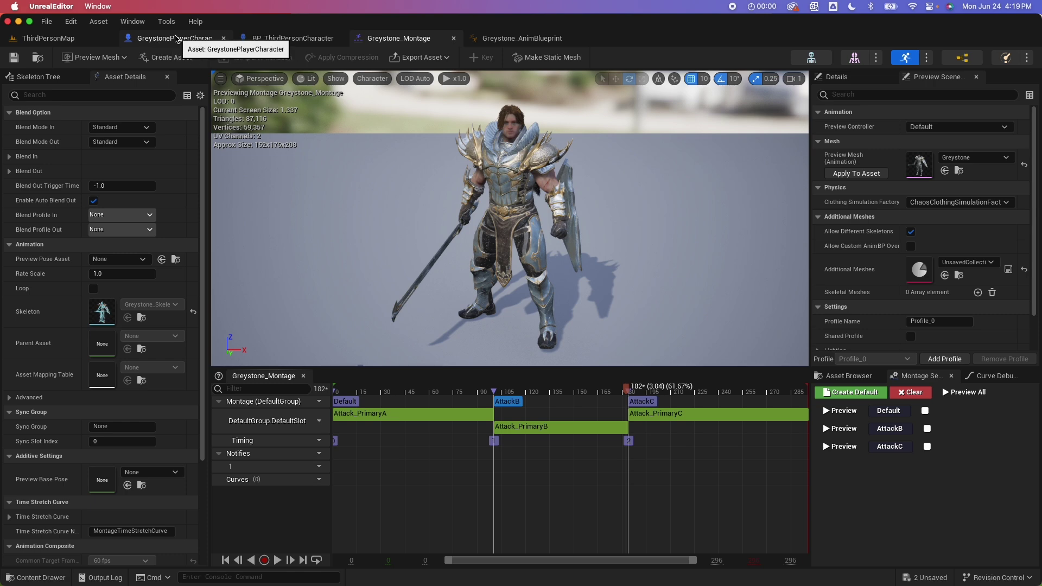
# Set the first Play Anim Montage node's Anim Montage to Greystone_Montage.
pyautogui.click(169, 39)
pyautogui.scroll(3, 717, 295)
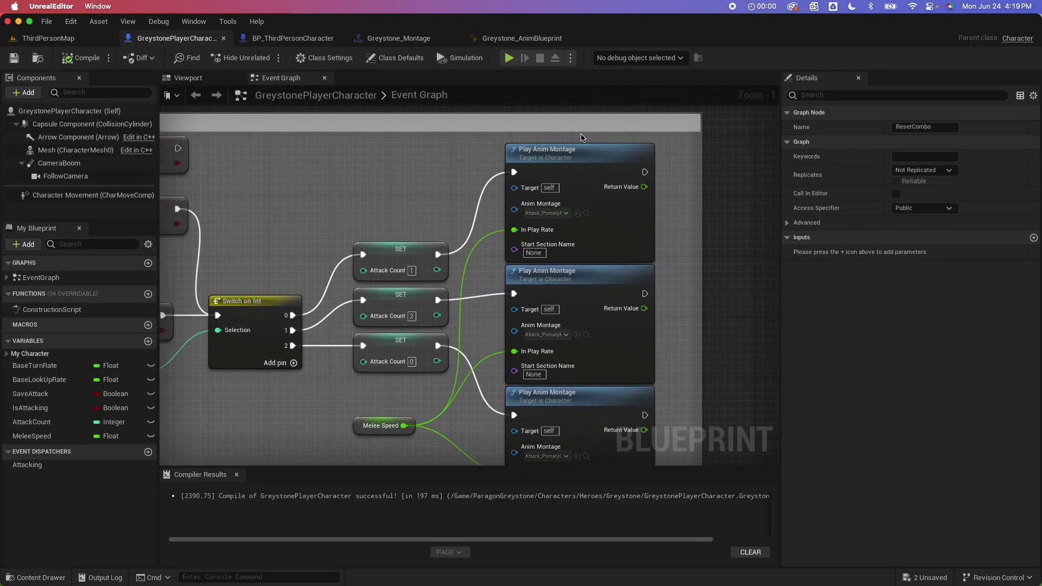
pyautogui.click(570, 155)
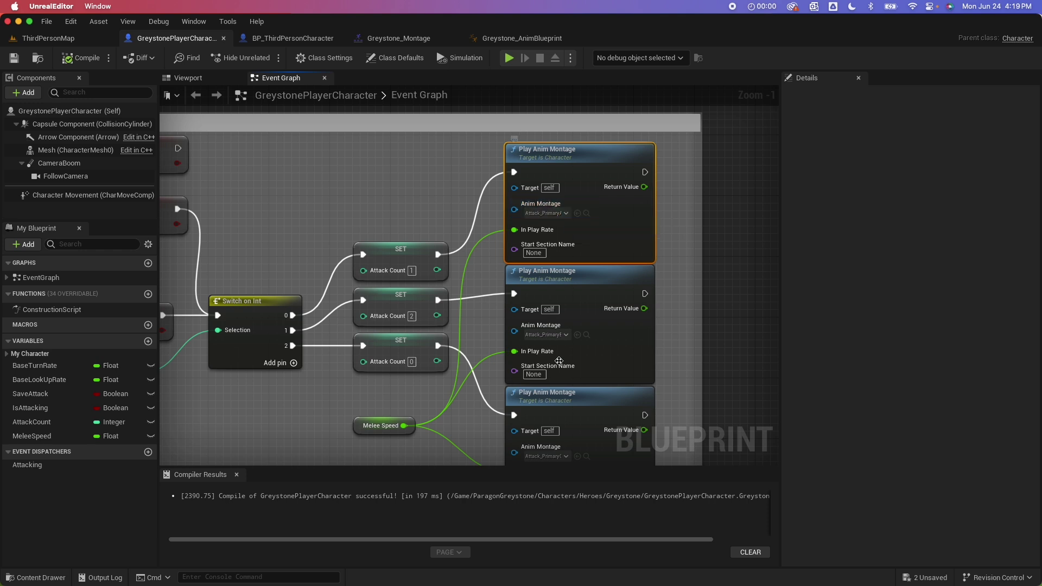
pyautogui.click(558, 214)
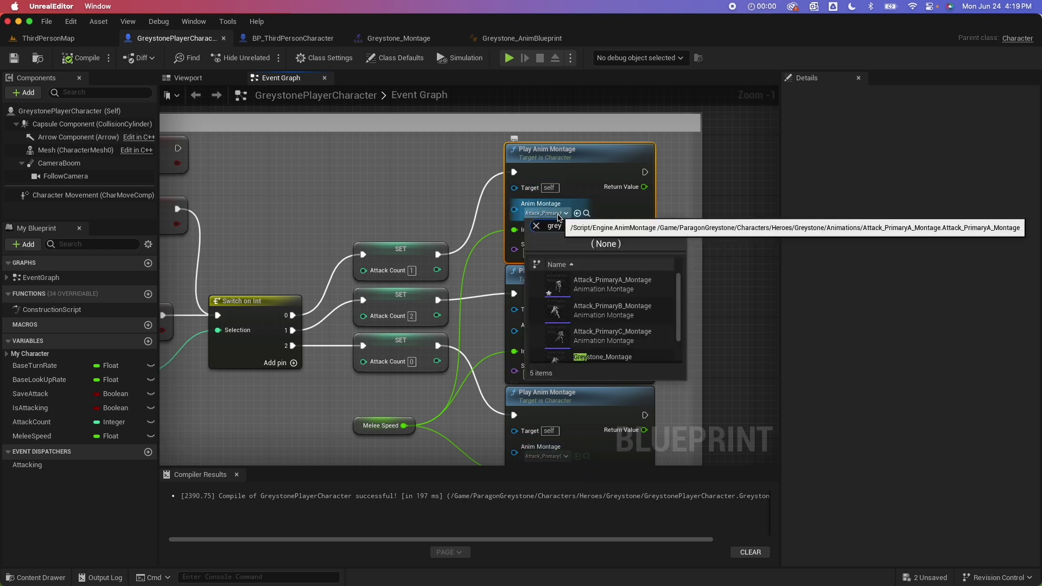
pyautogui.click(602, 356)
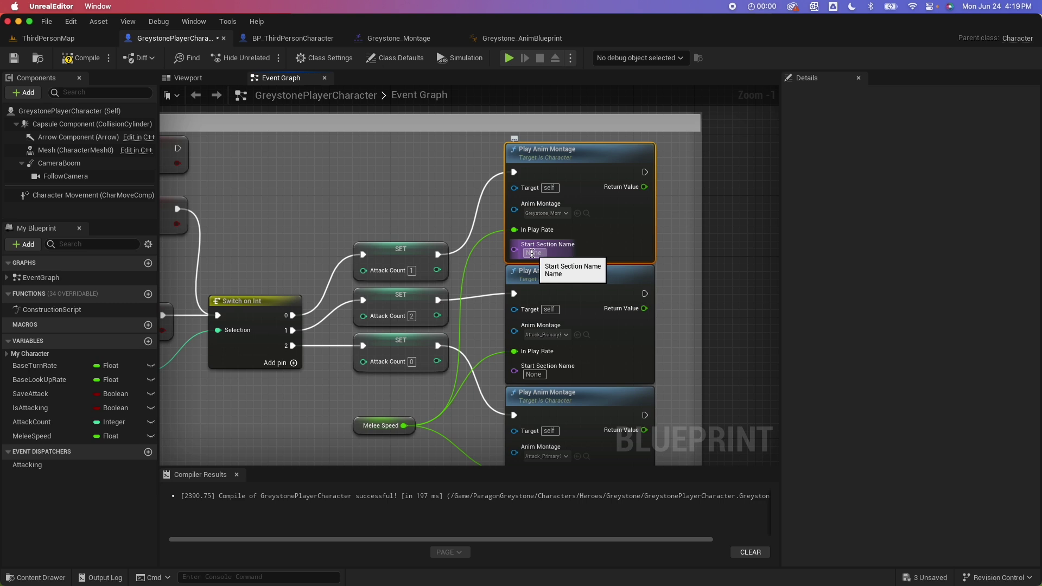
# Point the second Play Anim Montage node at Greystone_Montage, starting at section AttackB.
pyautogui.click(559, 335)
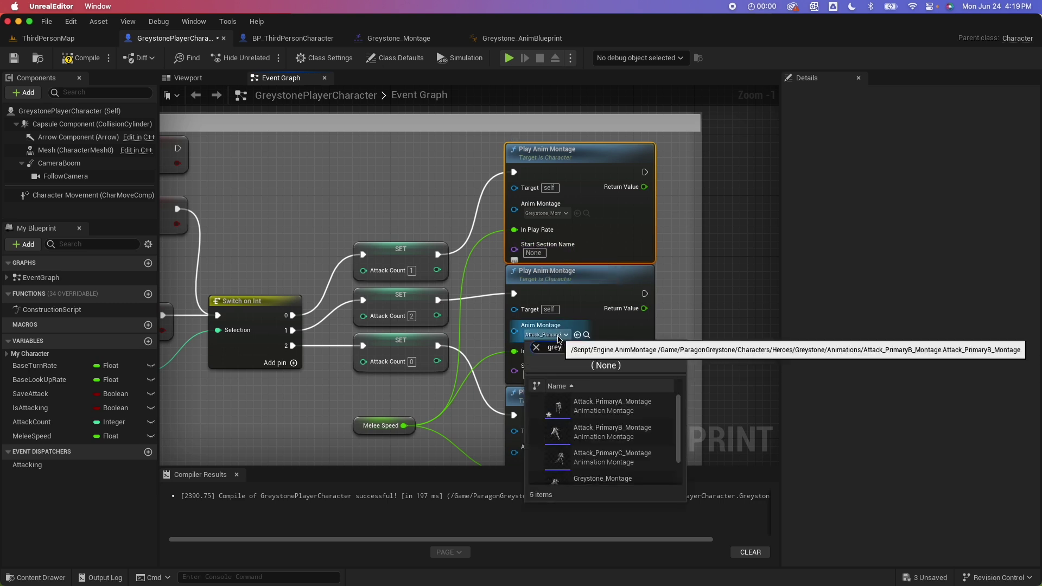
pyautogui.write('grey')
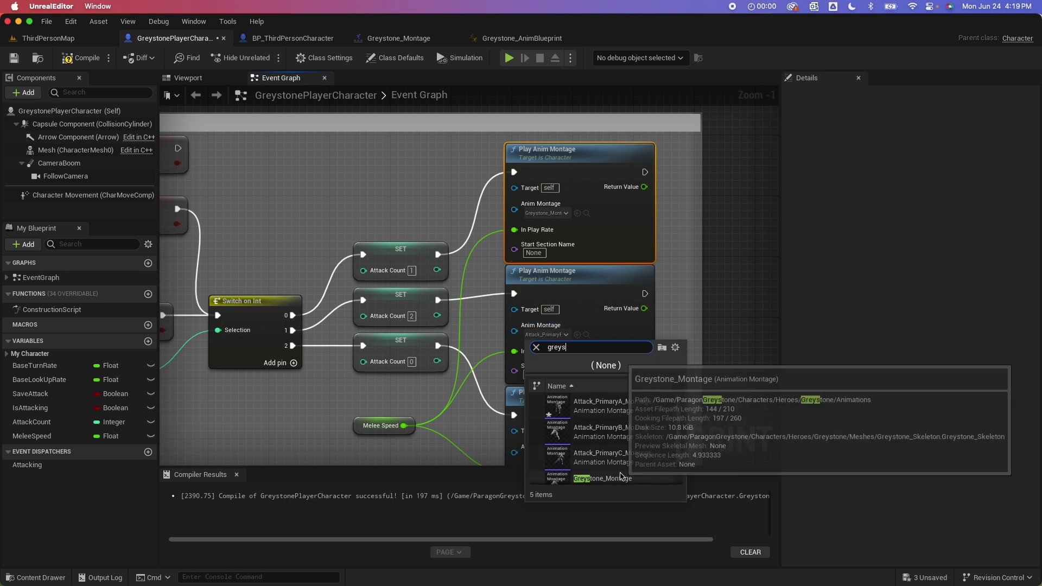
pyautogui.click(603, 478)
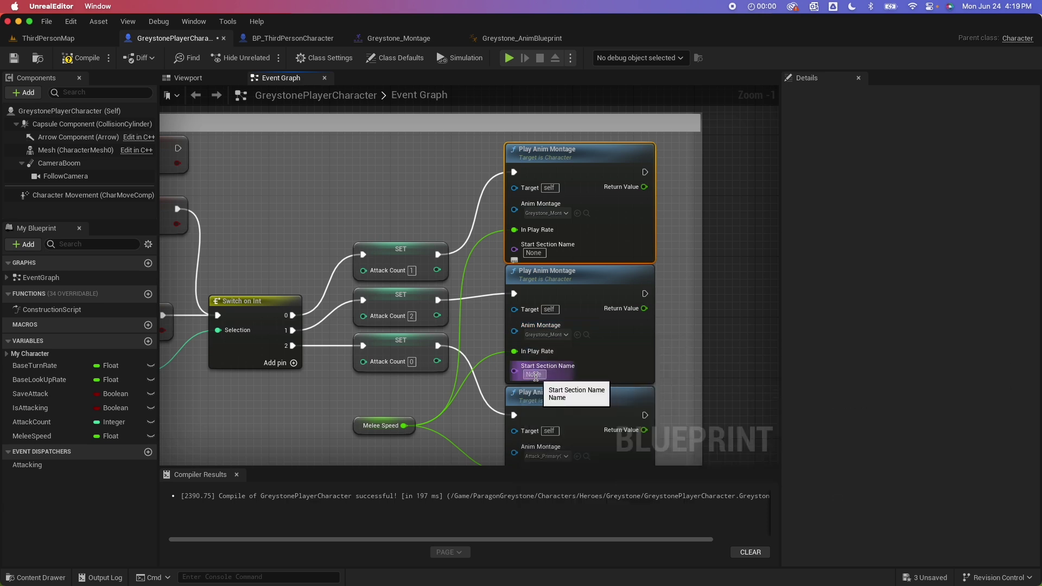
pyautogui.write('AttackB')
# Set the third node to Greystone_Montage starting at AttackC, then compile GreystonePlayerCharacter.
pyautogui.click(583, 404)
pyautogui.scroll(-3, 583, 401)
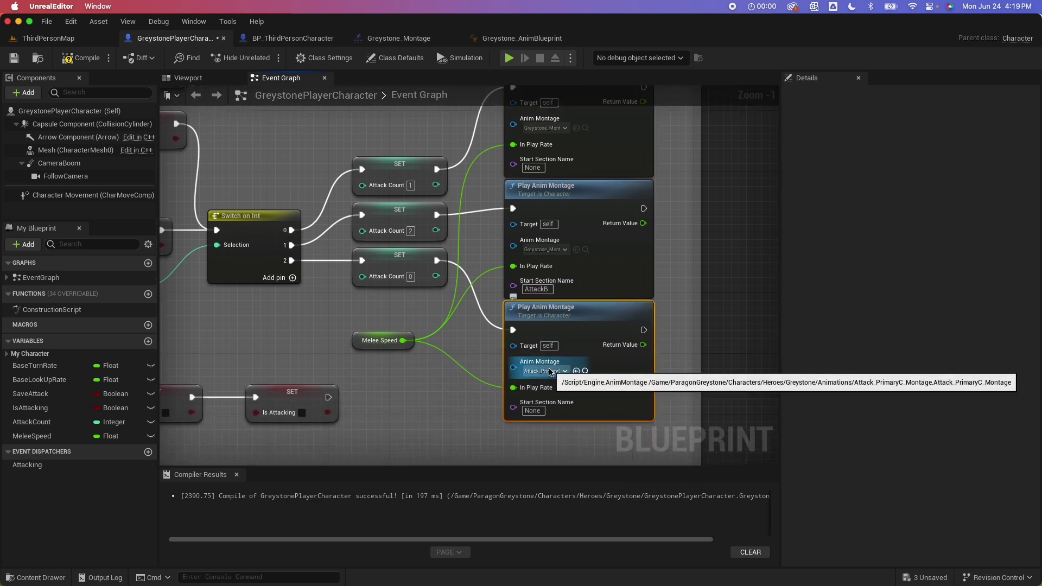
pyautogui.click(545, 371)
pyautogui.scroll(-2, 598, 472)
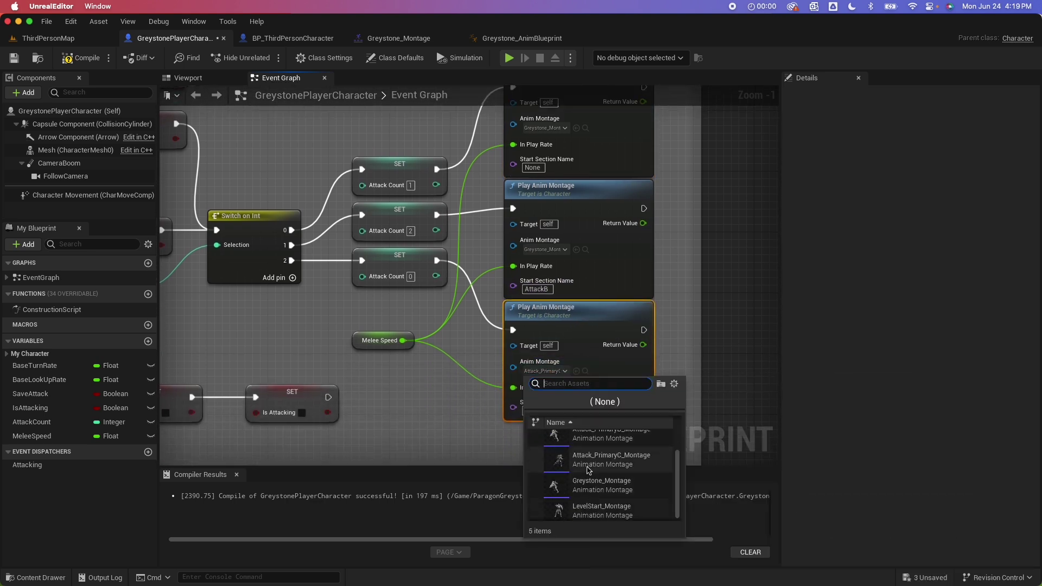
pyautogui.click(591, 482)
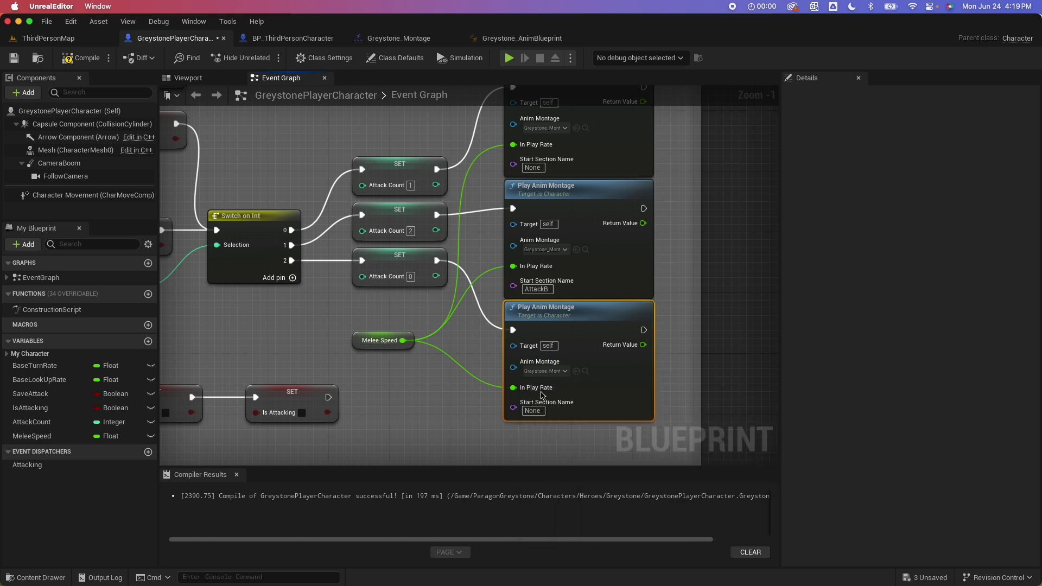
pyautogui.write('At')
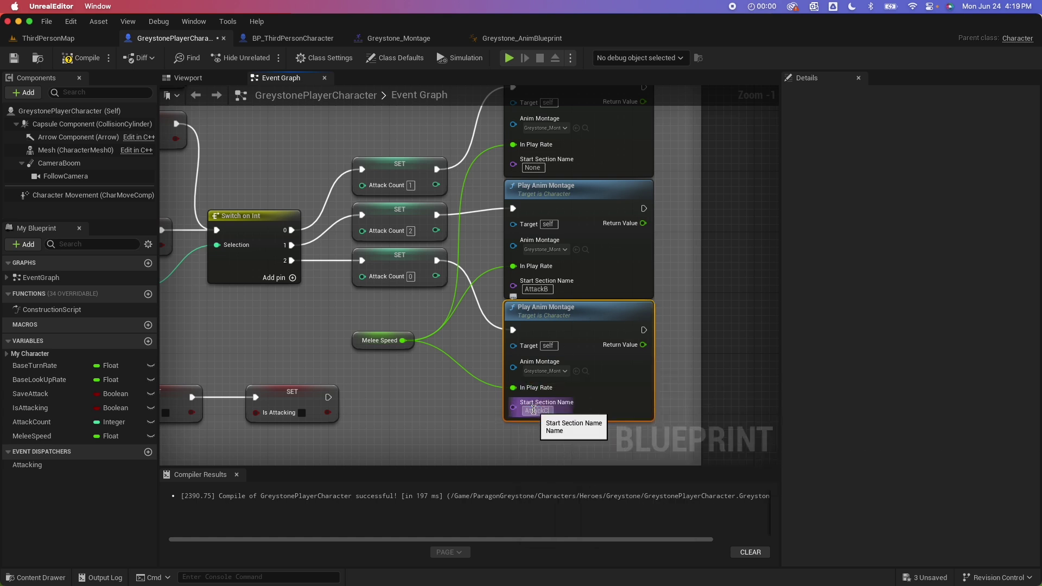
pyautogui.write('tackC')
pyautogui.press('Return')
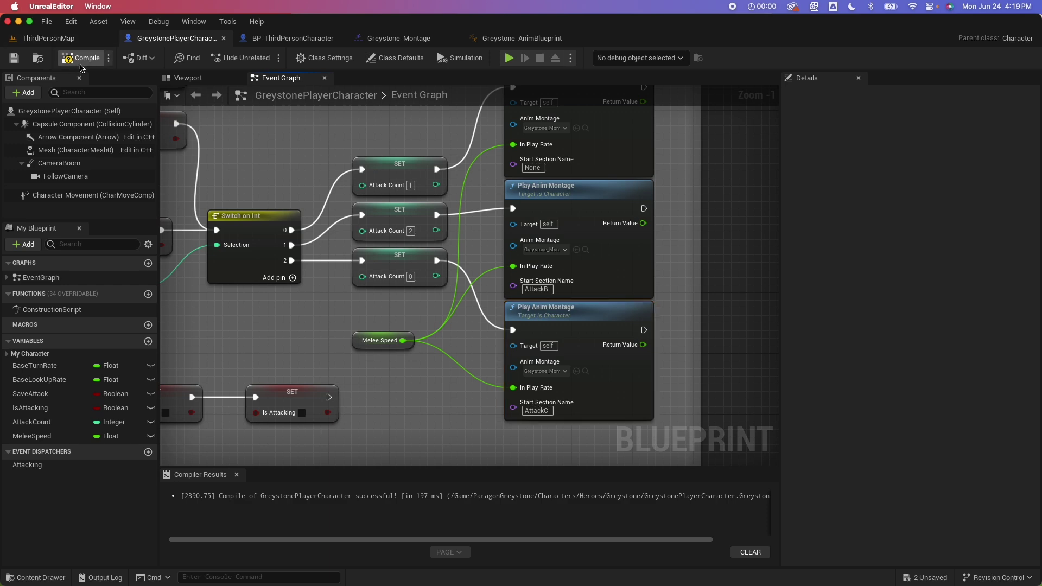
pyautogui.click(79, 58)
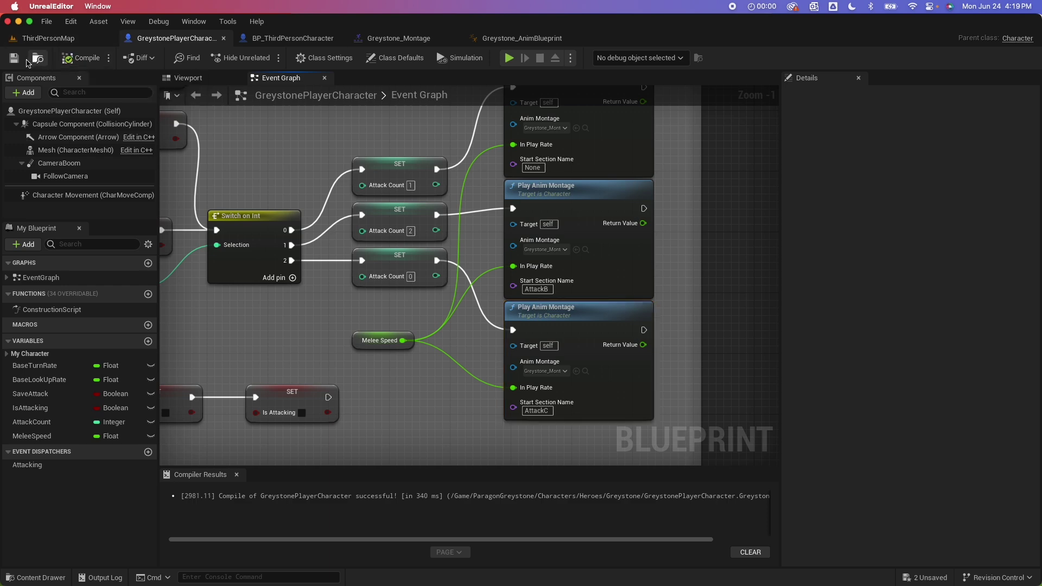
# Play ThirdPersonMap, walk forward with W and trigger the combo with E, then return to Greystone_Montage.
pyautogui.click(71, 40)
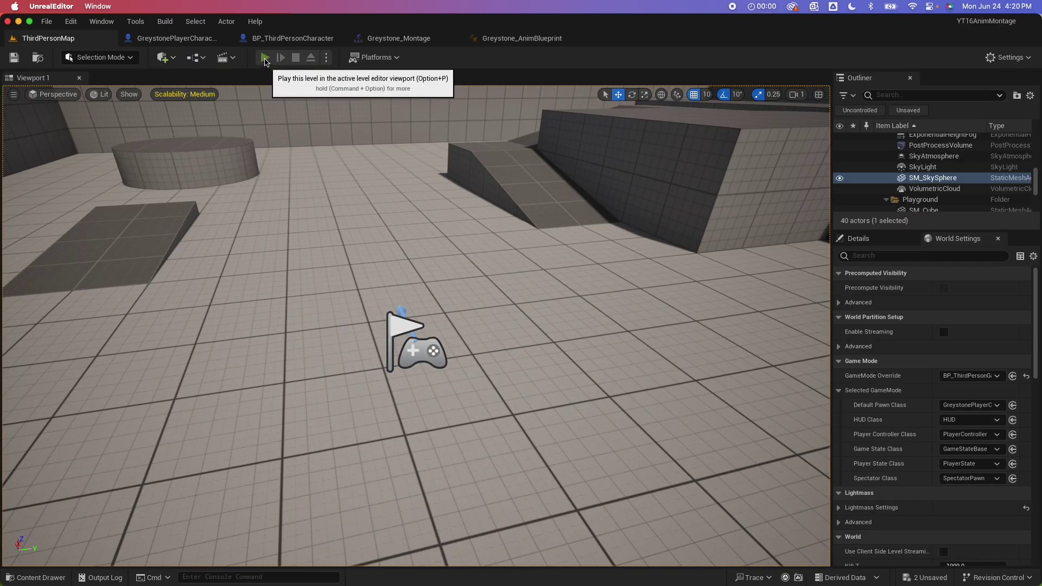
pyautogui.click(265, 57)
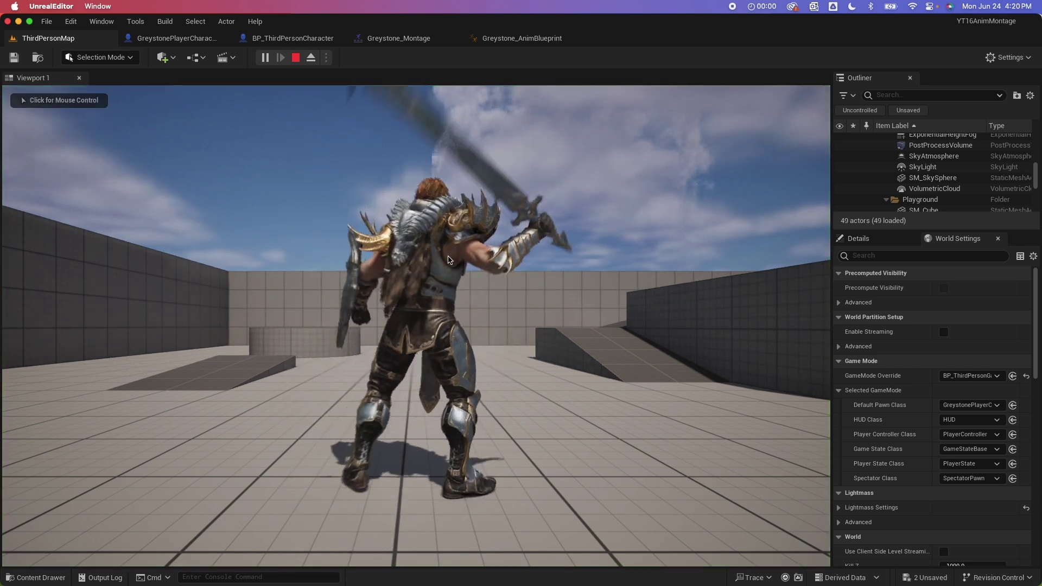
pyautogui.click(448, 259)
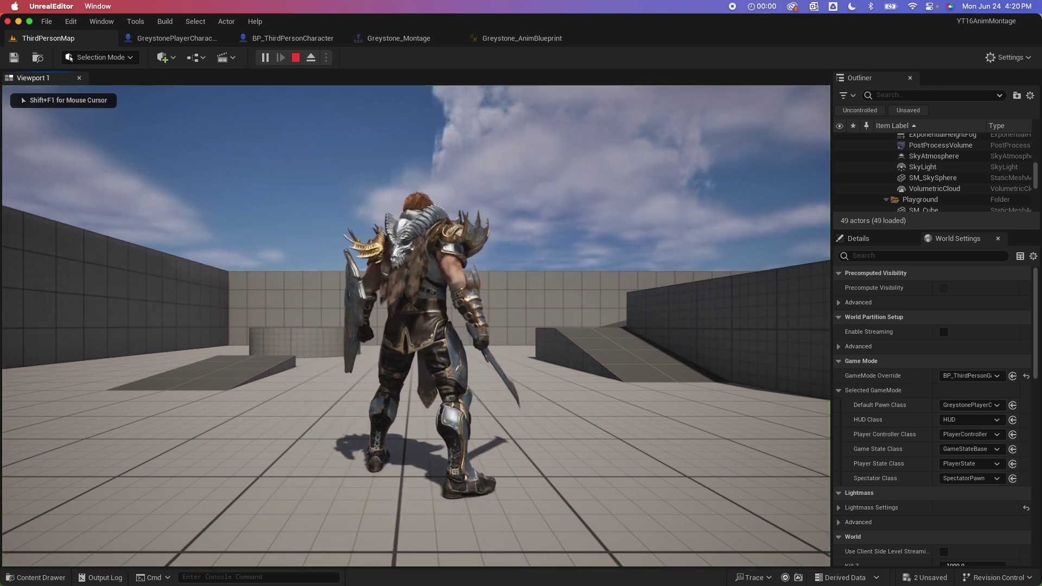
pyautogui.press('w')
pyautogui.press('w')
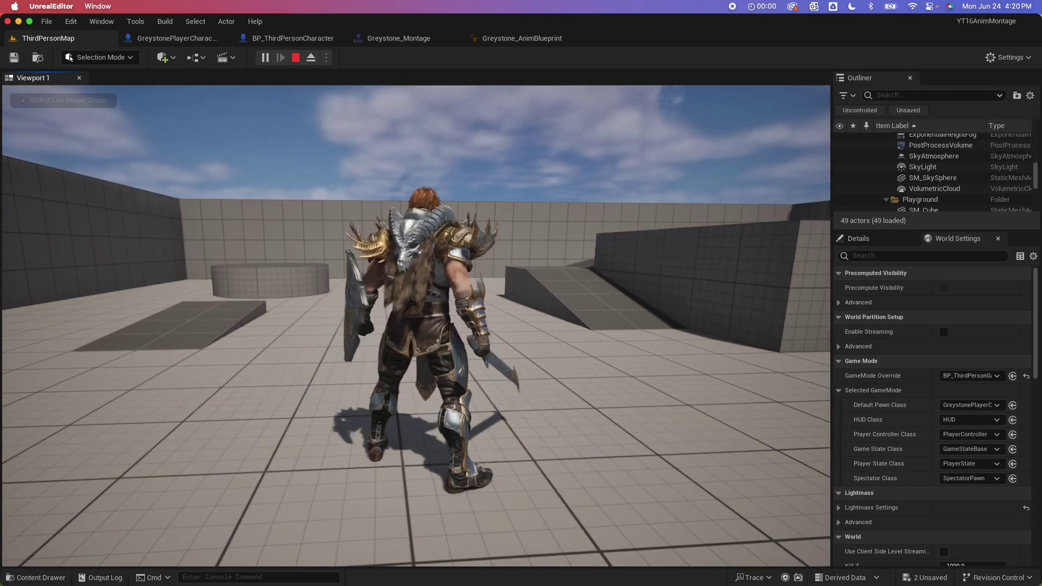
pyautogui.press('e')
pyautogui.press('Escape')
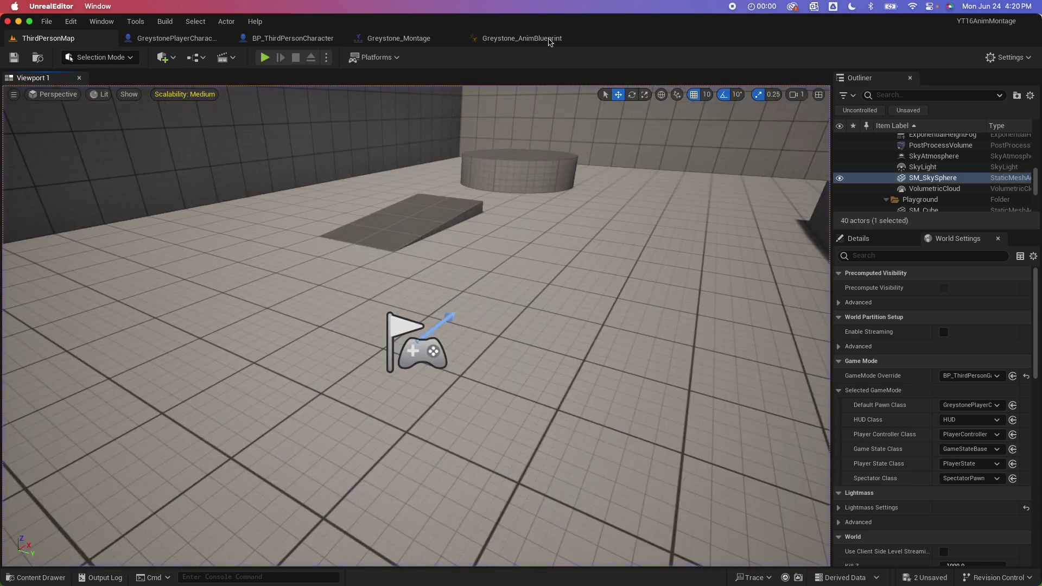
pyautogui.click(399, 38)
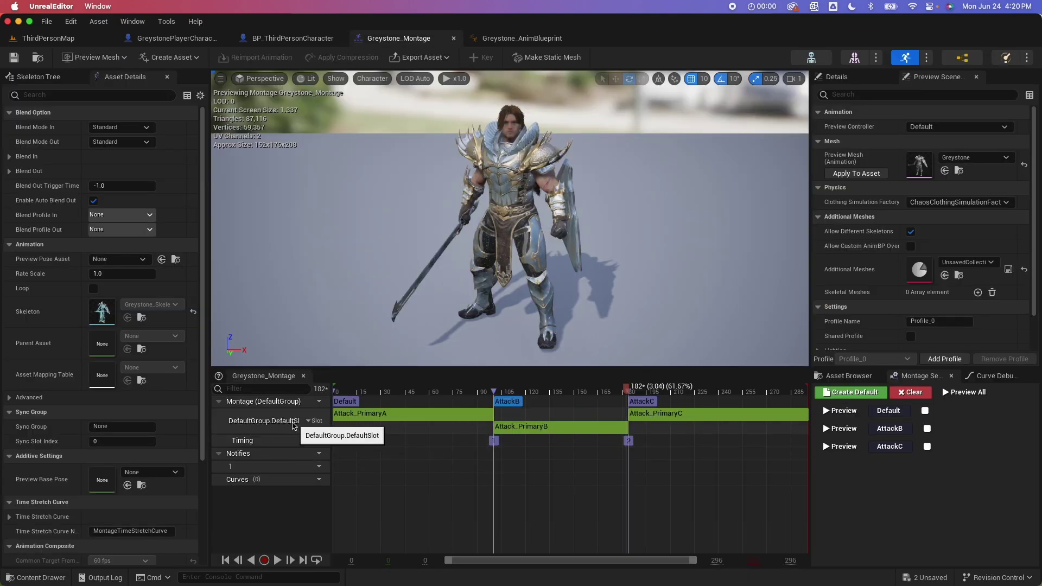
# Assign the montage track to the DefaultGroup.UpperBody slot and save Greystone_Montage.
pyautogui.click(312, 422)
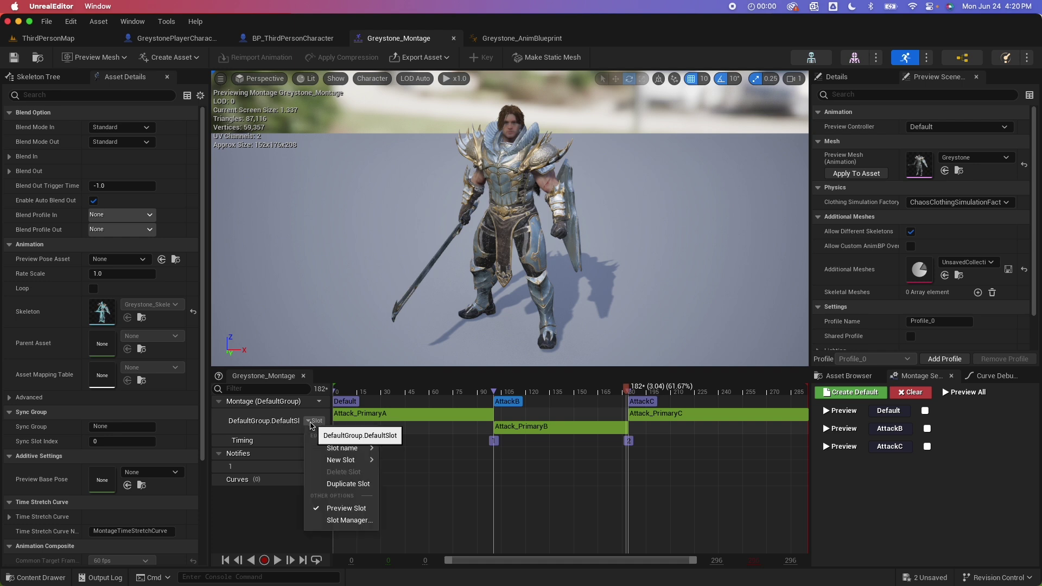
pyautogui.moveTo(337, 446)
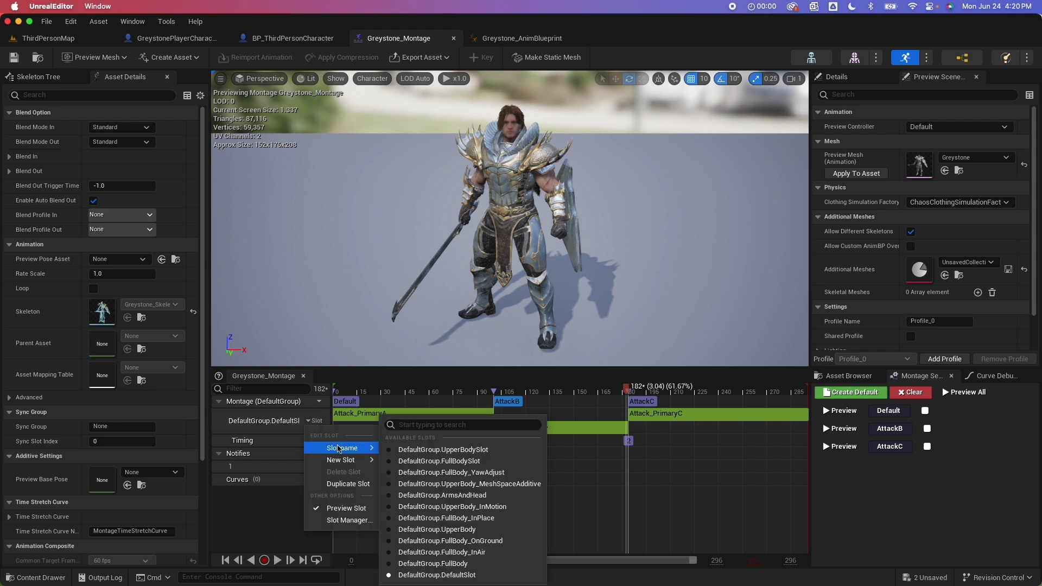
pyautogui.click(480, 530)
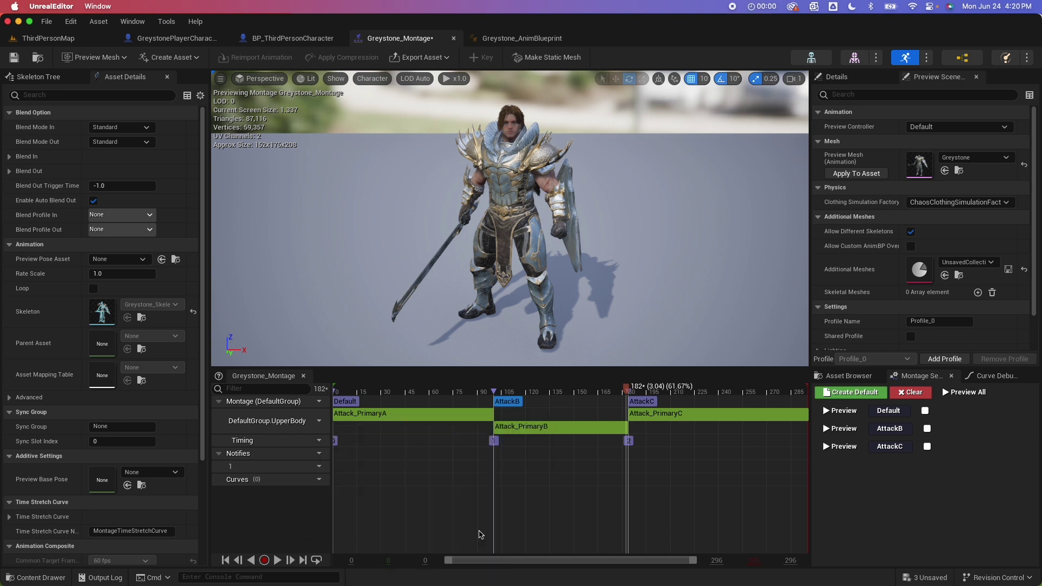
pyautogui.click(14, 59)
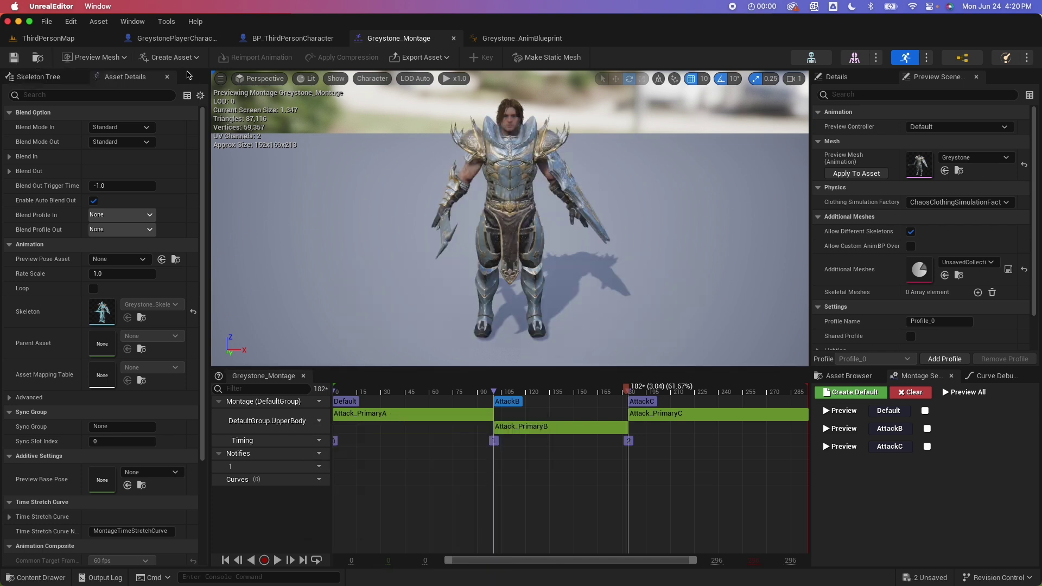
# Retest the combo in ThirdPersonMap play mode, walking forward, then end the session.
pyautogui.click(49, 38)
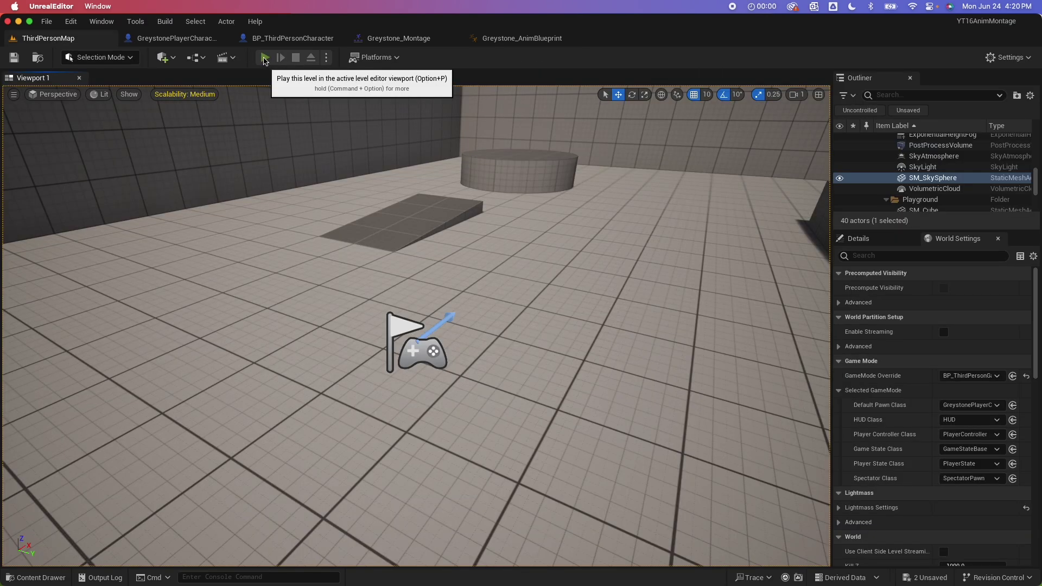
pyautogui.click(266, 58)
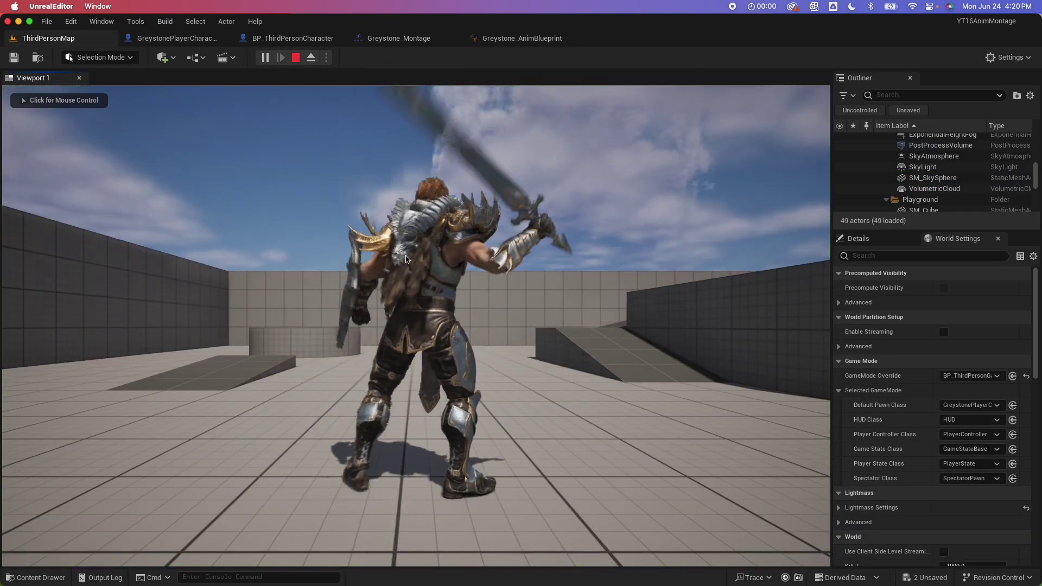
pyautogui.click(407, 259)
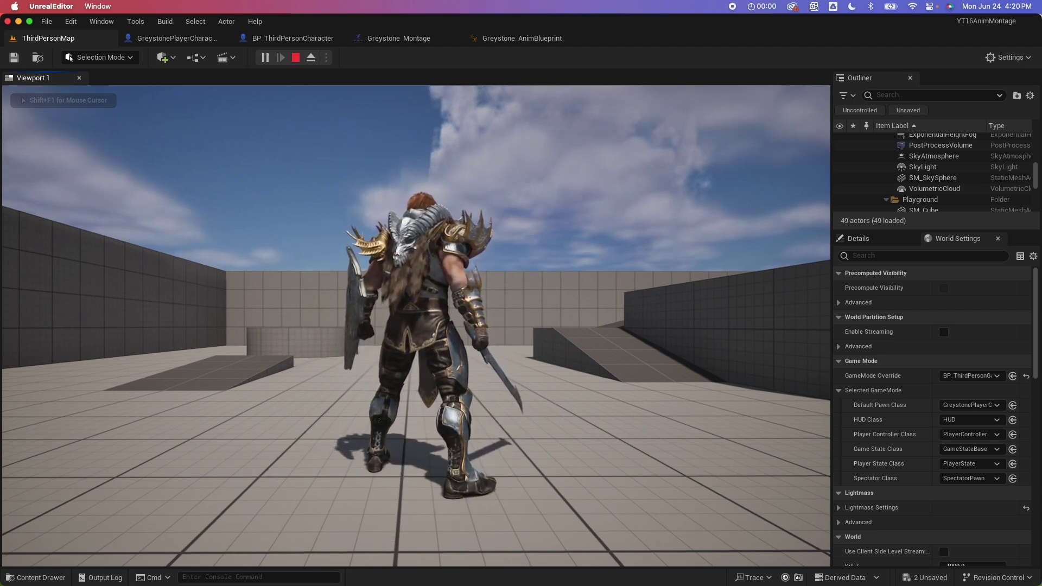
pyautogui.press('w')
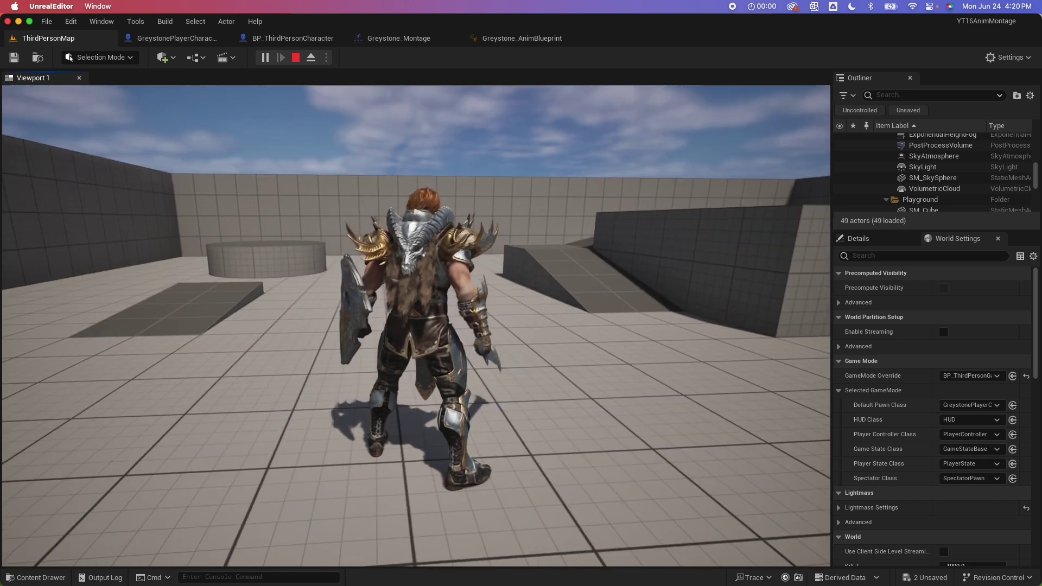
pyautogui.press('Escape')
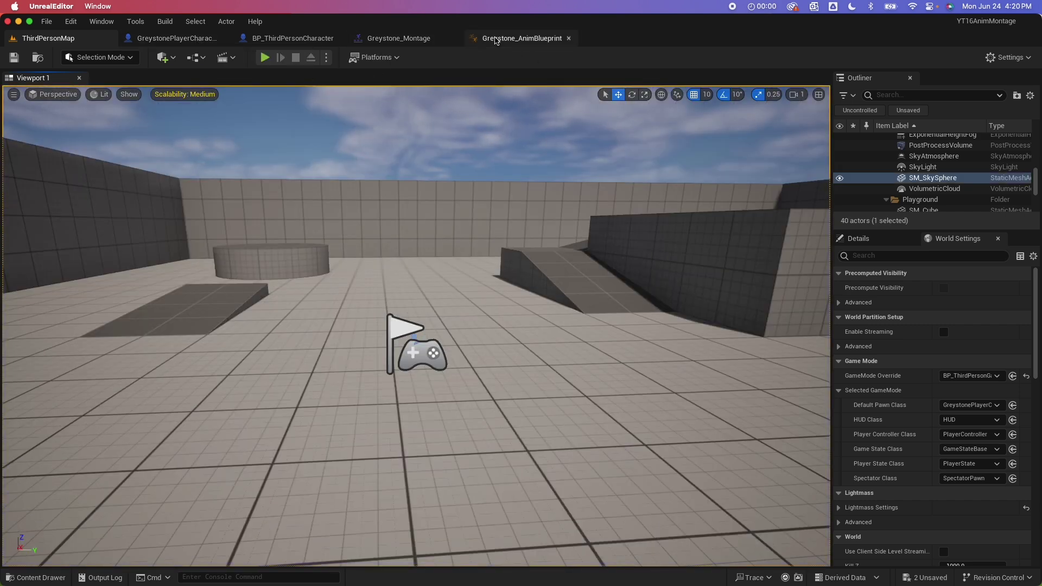
# Open Greystone_AnimBlueprint's AnimGraph and inspect the Slot 'UpperBody' node in the Upper Body Layer.
pyautogui.click(530, 41)
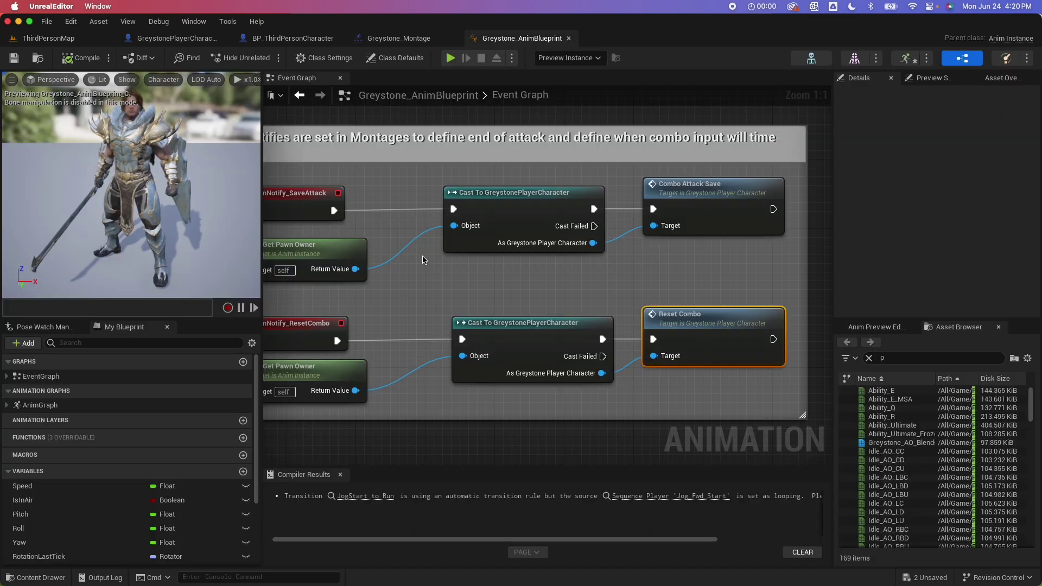
pyautogui.scroll(2, 447, 129)
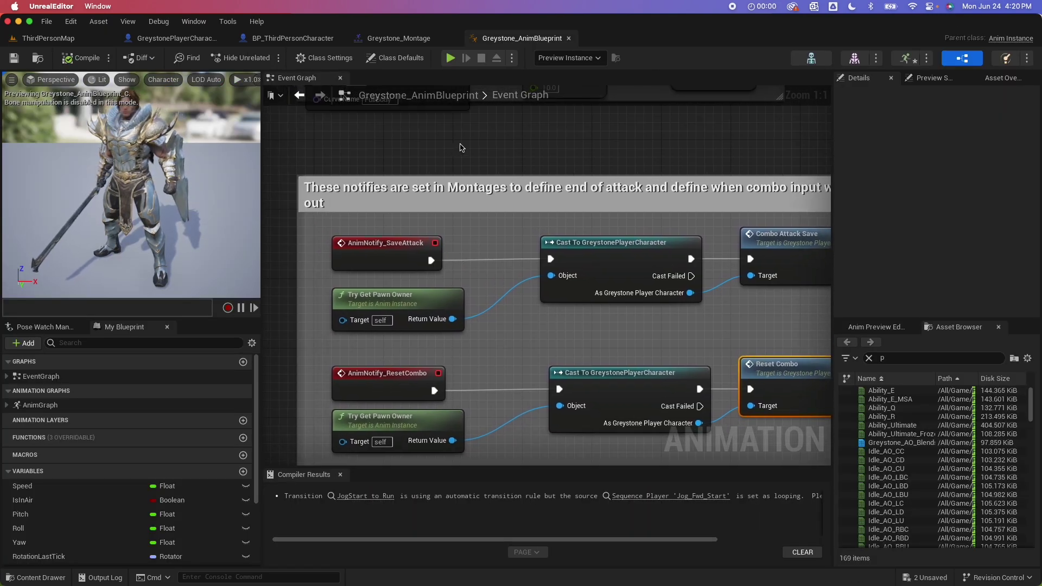
pyautogui.scroll(-3, 461, 147)
pyautogui.doubleClick(41, 405)
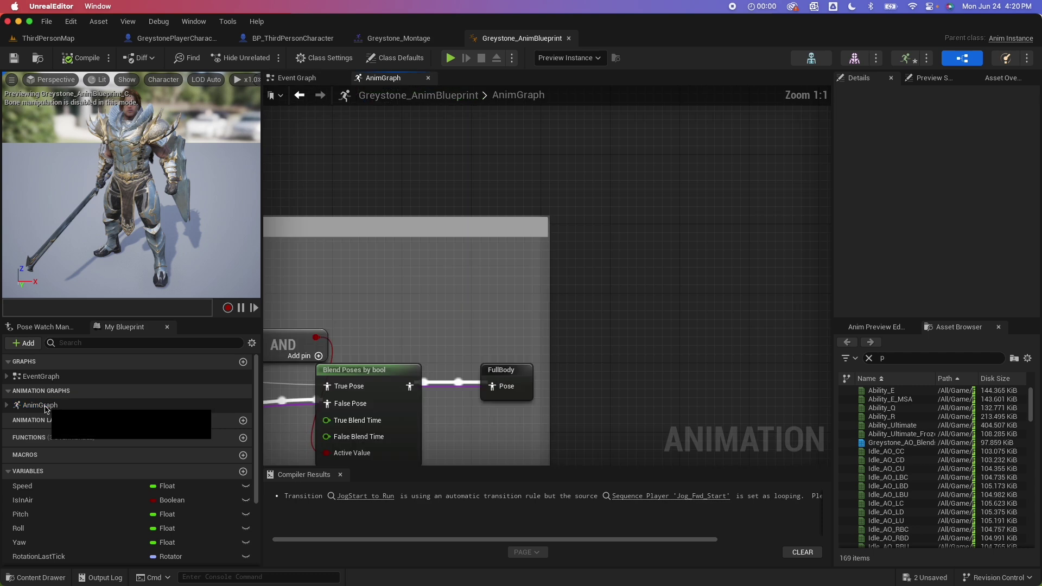
pyautogui.scroll(-5, 558, 215)
pyautogui.scroll(4, 558, 215)
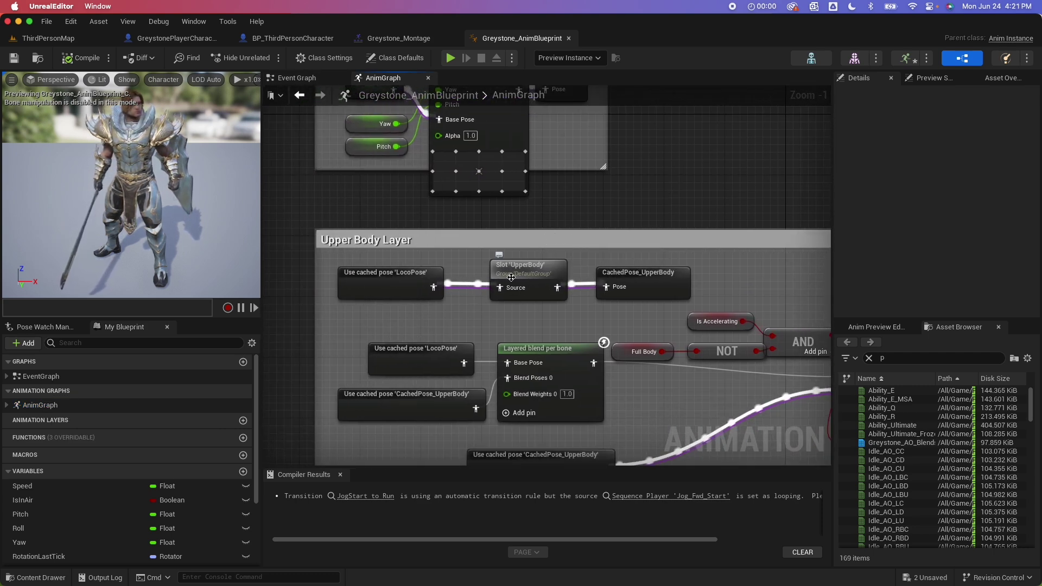
pyautogui.click(409, 283)
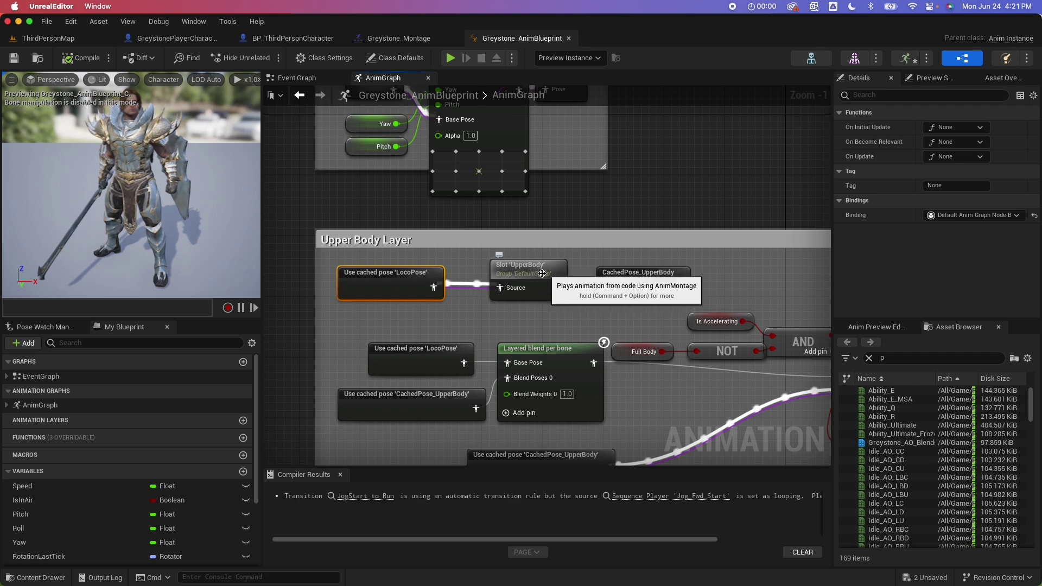
pyautogui.click(518, 268)
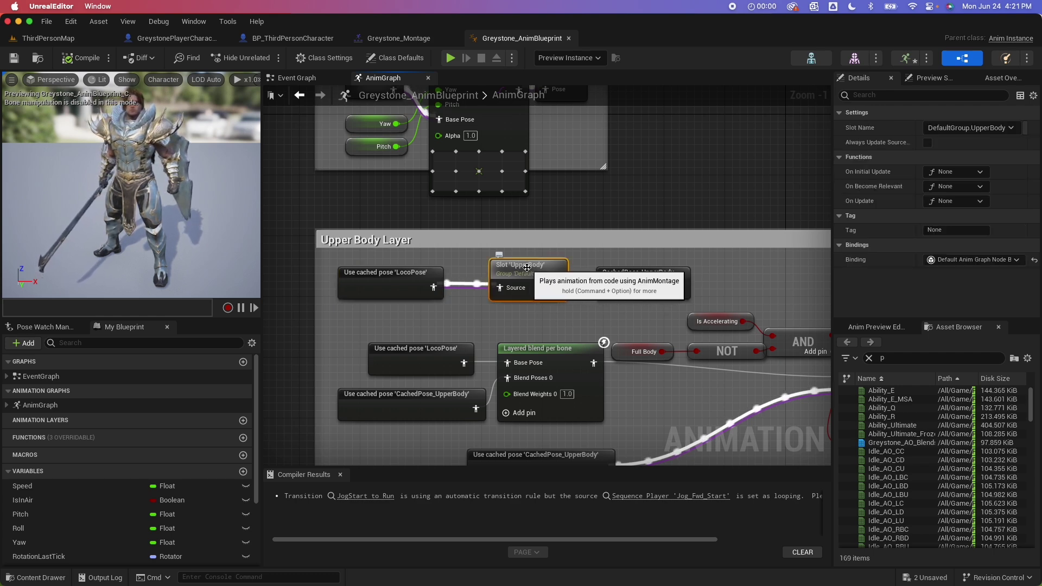
pyautogui.moveTo(603, 293); pyautogui.dragTo(532, 285, button='right')
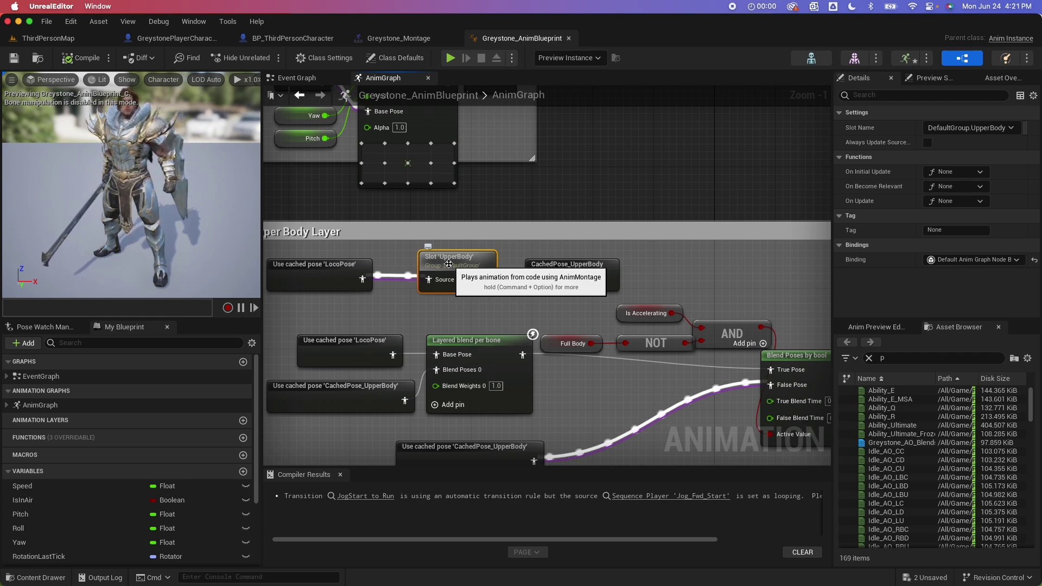
pyautogui.click(605, 184)
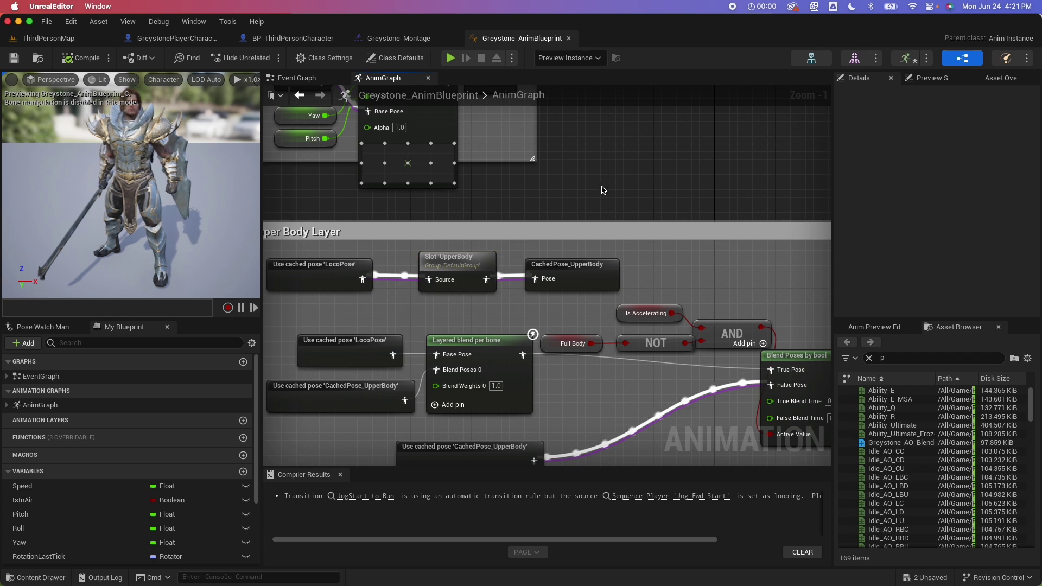
# Open the Event Graph and frame the AnimNotify_SaveAttack and AnimNotify_ResetCombo event nodes.
pyautogui.doubleClick(50, 376)
pyautogui.scroll(-5, 597, 298)
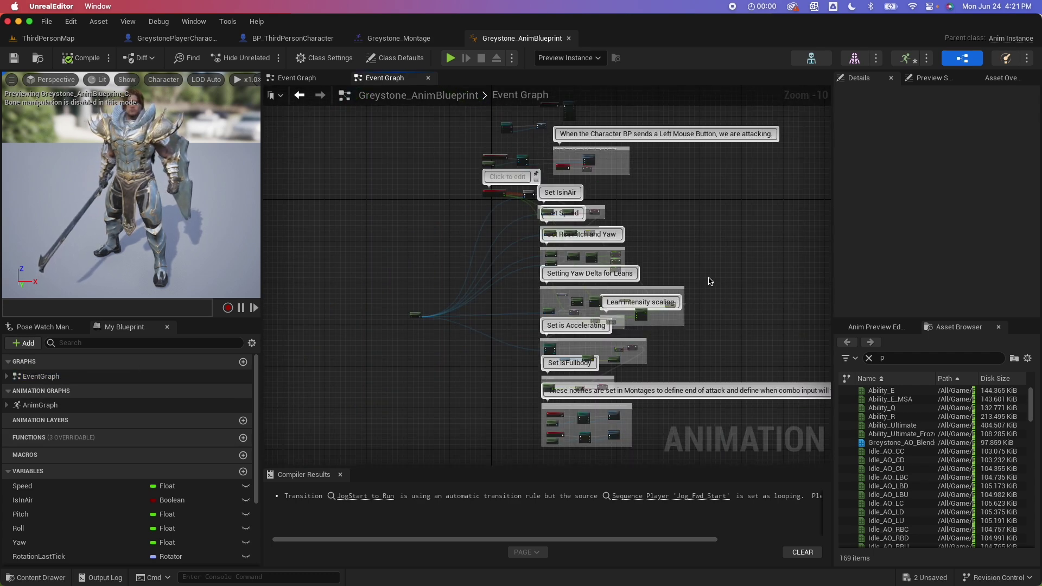
pyautogui.scroll(3, 709, 278)
pyautogui.scroll(-3, 545, 348)
pyautogui.moveTo(545, 347); pyautogui.dragTo(546, 310, button='right')
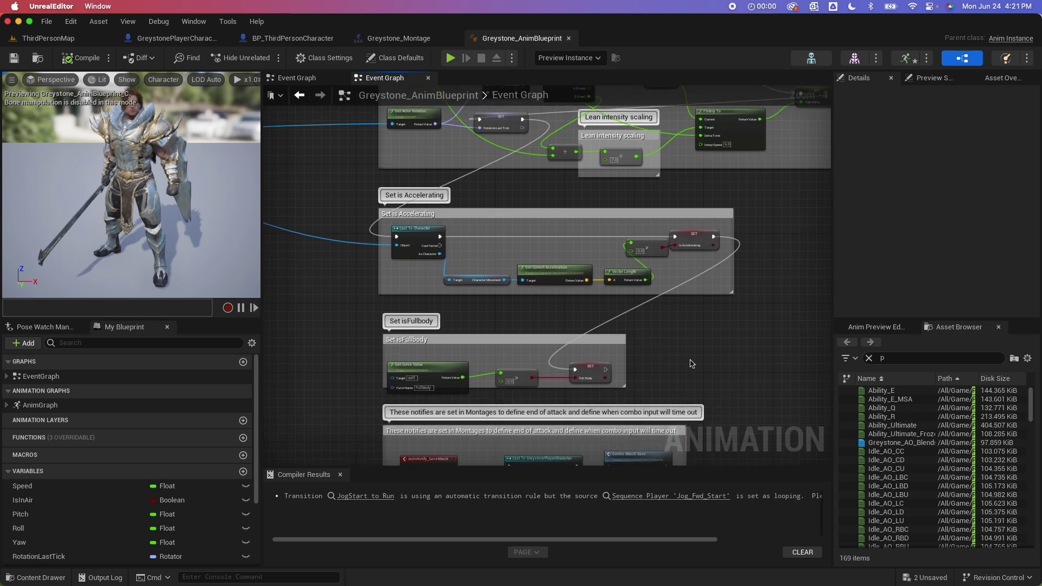
pyautogui.scroll(7, 690, 360)
pyautogui.moveTo(691, 360); pyautogui.dragTo(440, 270, button='right')
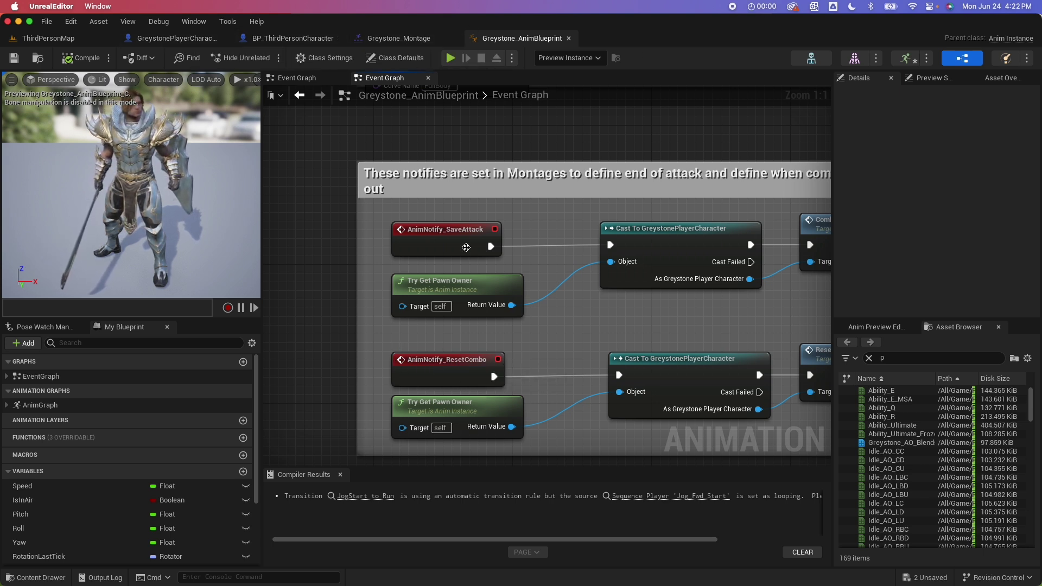
# Open Attack_PrimaryA_Montage from the assets matching 'primary'.
pyautogui.click(398, 38)
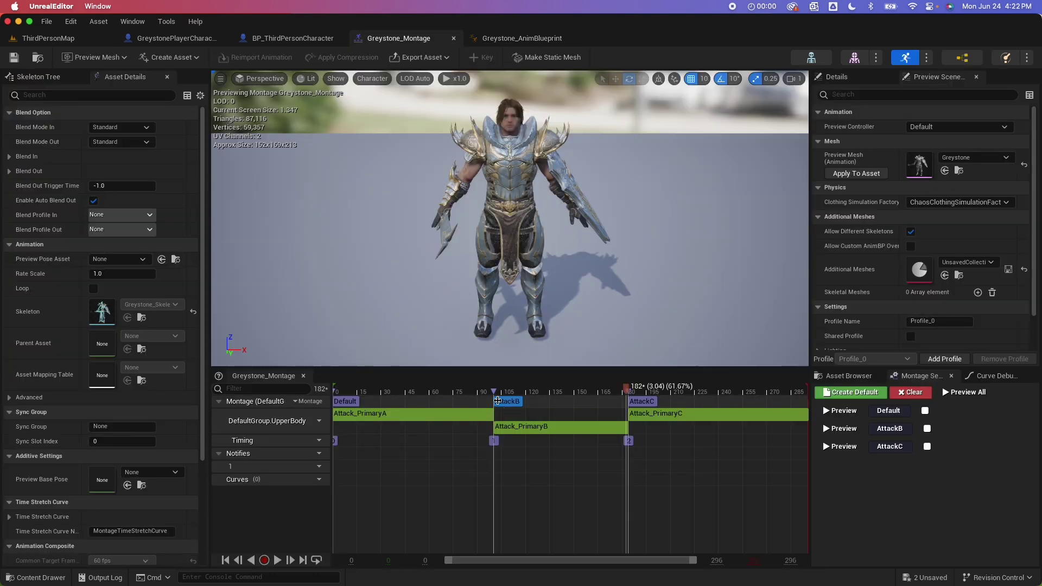
pyautogui.click(848, 375)
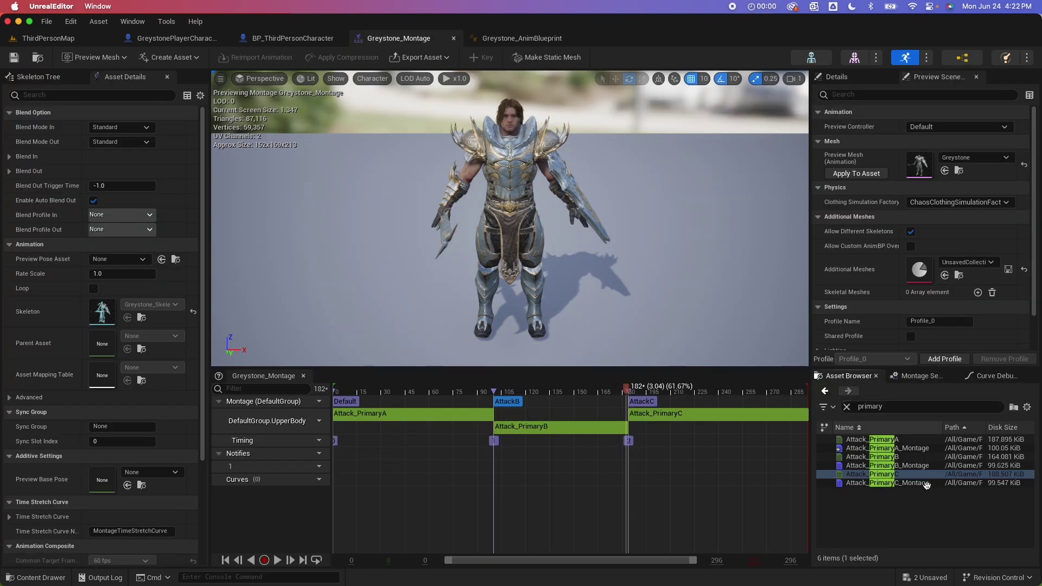
pyautogui.doubleClick(885, 448)
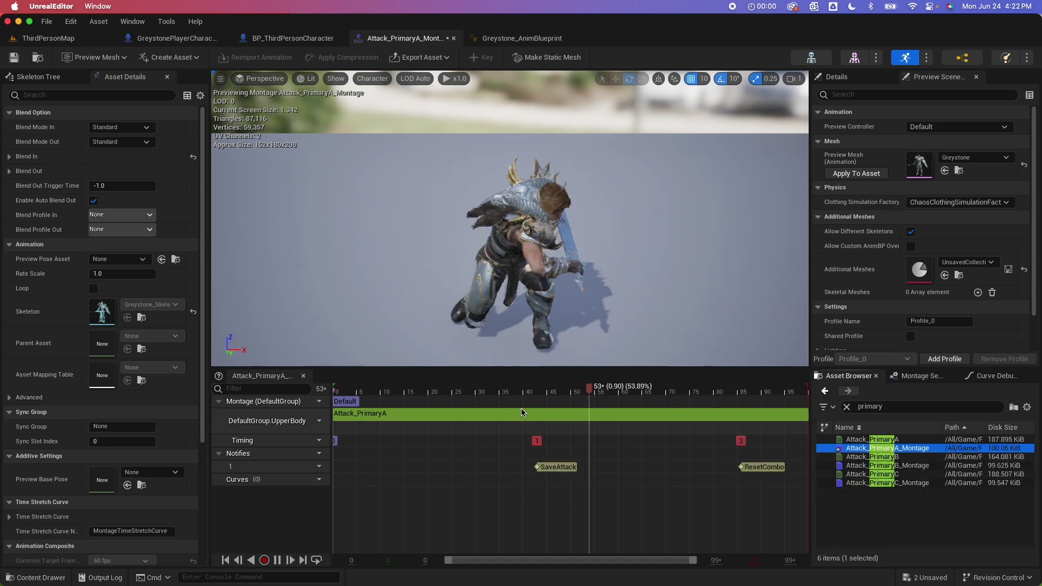
# Scrub Attack_PrimaryA_Montage between frames 41 and 49 and its ResetCombo notify, then search for 'mont'.
pyautogui.moveTo(564, 396); pyautogui.dragTo(539, 395)
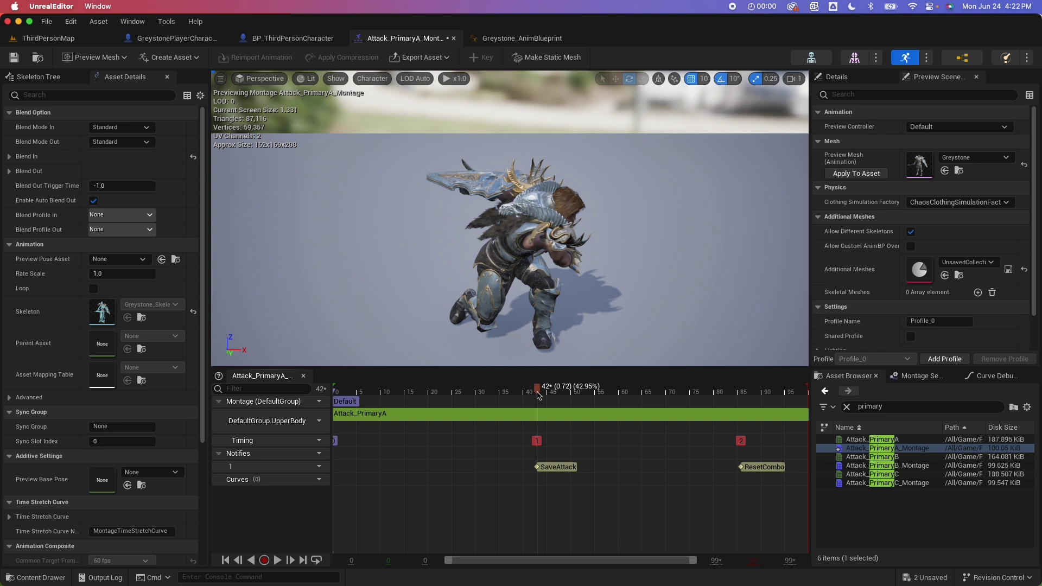
pyautogui.moveTo(539, 396); pyautogui.dragTo(741, 397)
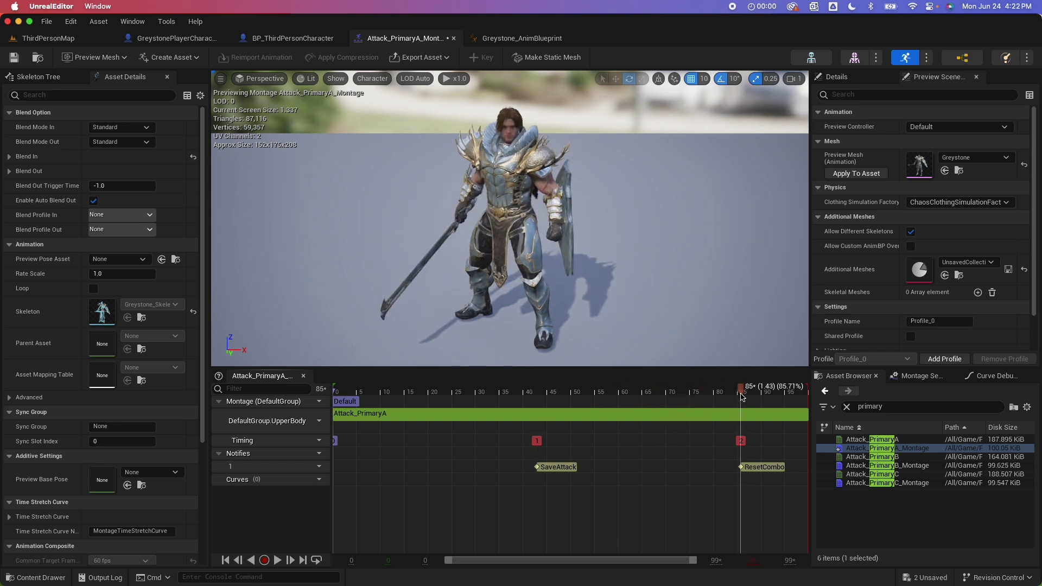
pyautogui.moveTo(741, 397); pyautogui.dragTo(568, 396)
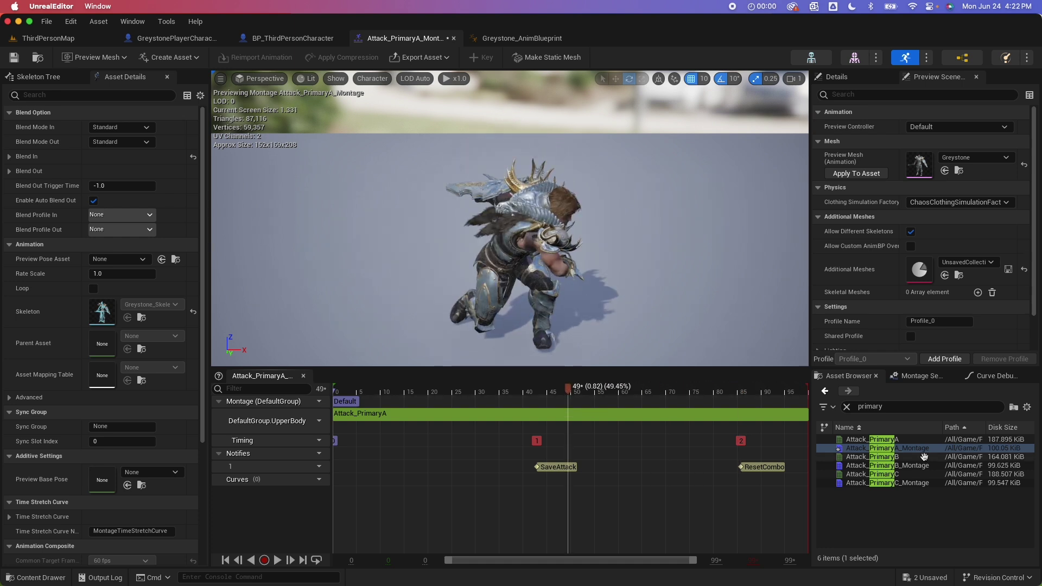
pyautogui.write('montage')
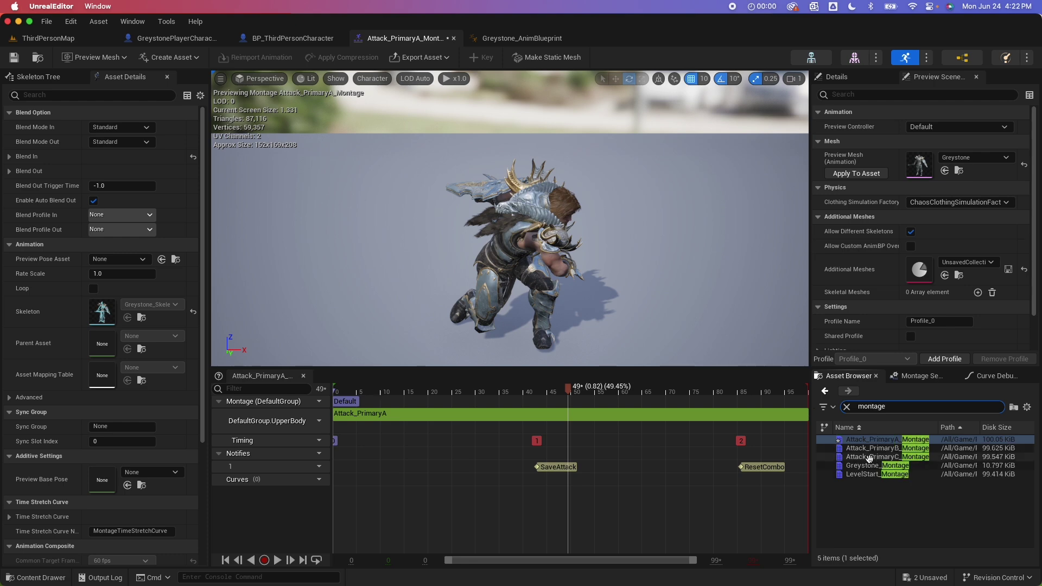
# Open Greystone_Montage and add a SaveAttack notify at frame 42 in the first attack.
pyautogui.moveTo(887, 472)
pyautogui.doubleClick(889, 467)
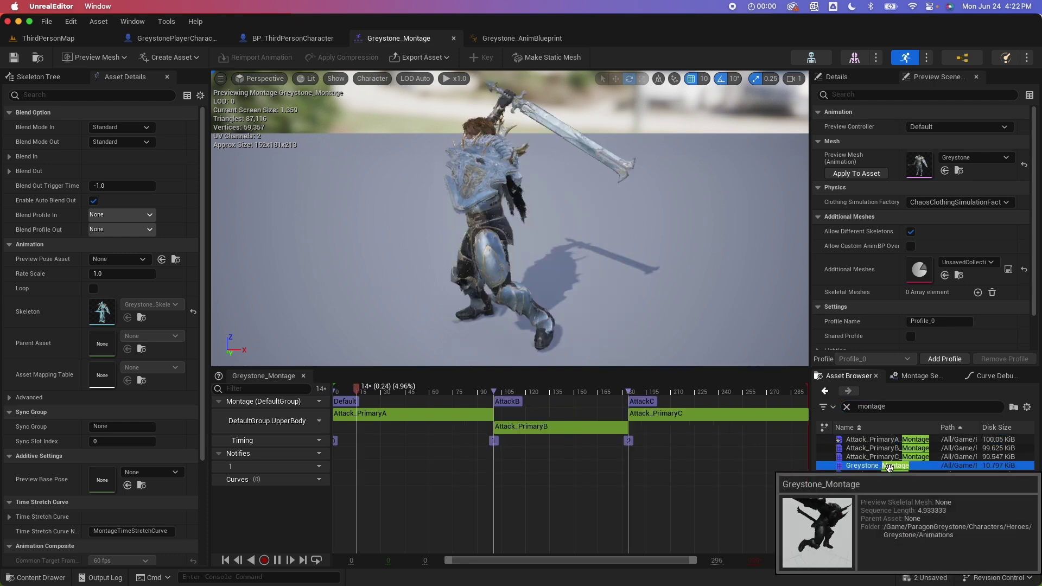
pyautogui.click(408, 398)
pyautogui.moveTo(408, 398); pyautogui.dragTo(400, 398)
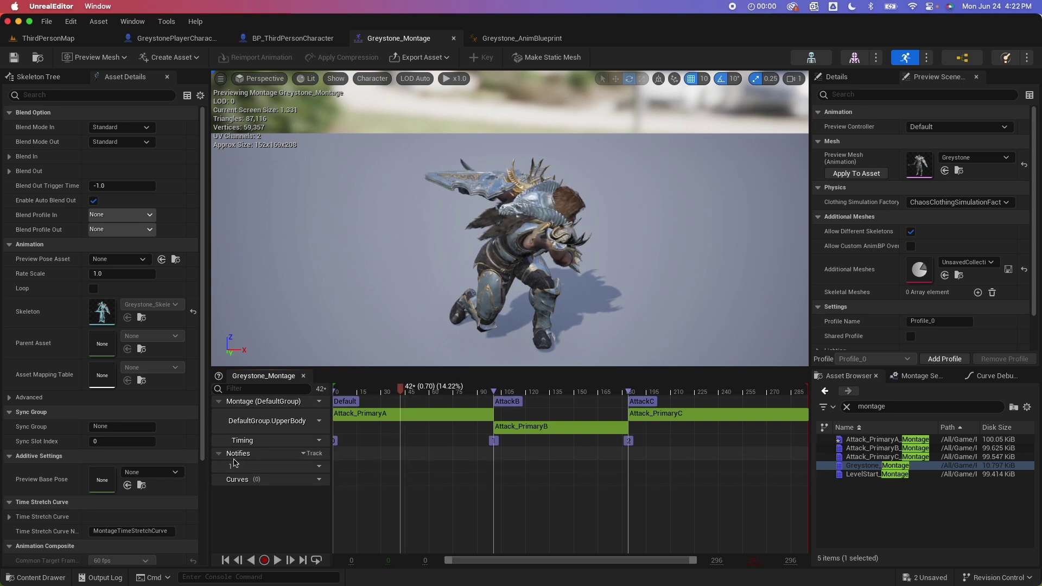
pyautogui.rightClick(400, 471)
pyautogui.moveTo(433, 491)
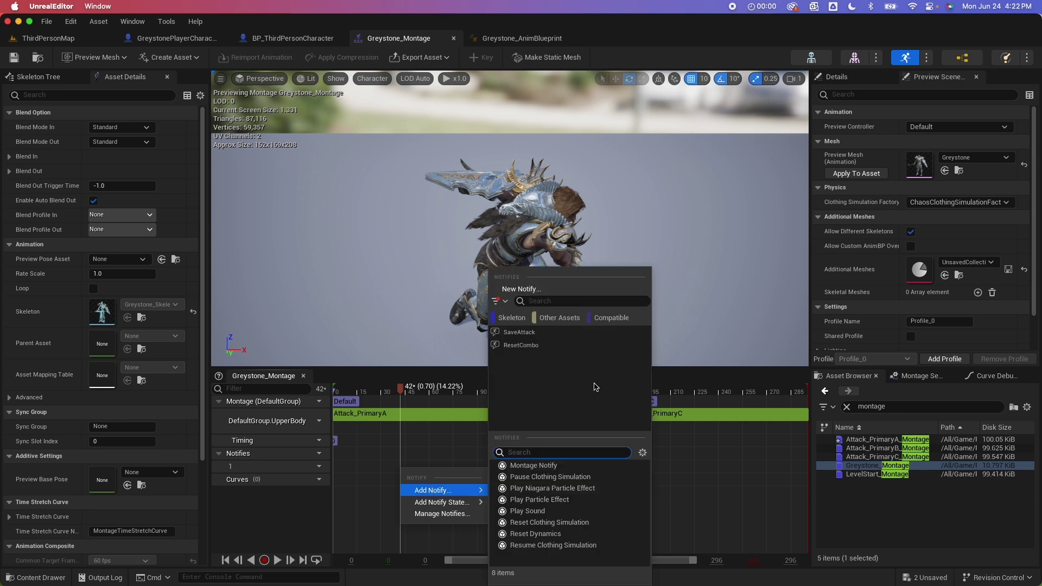
pyautogui.click(520, 333)
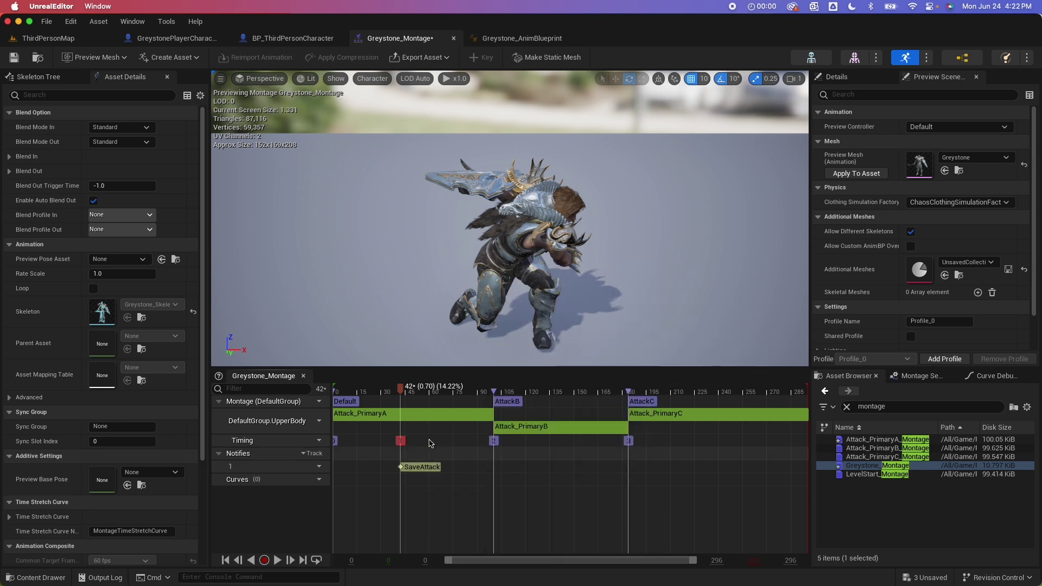
# Add a ResetCombo notify at frame 85 and return to ThirdPersonMap.
pyautogui.moveTo(401, 390); pyautogui.dragTo(470, 396)
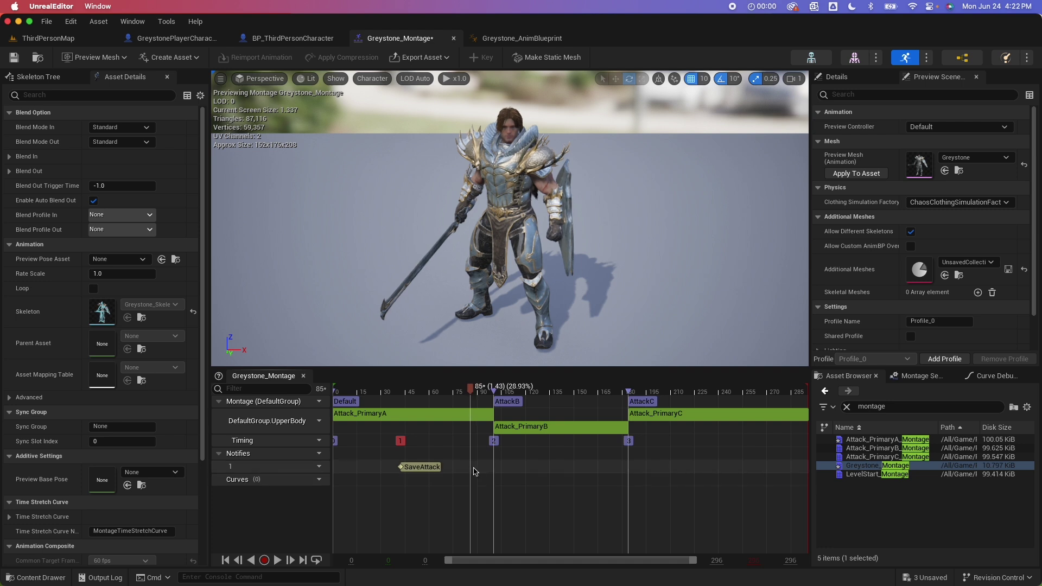
pyautogui.rightClick(471, 471)
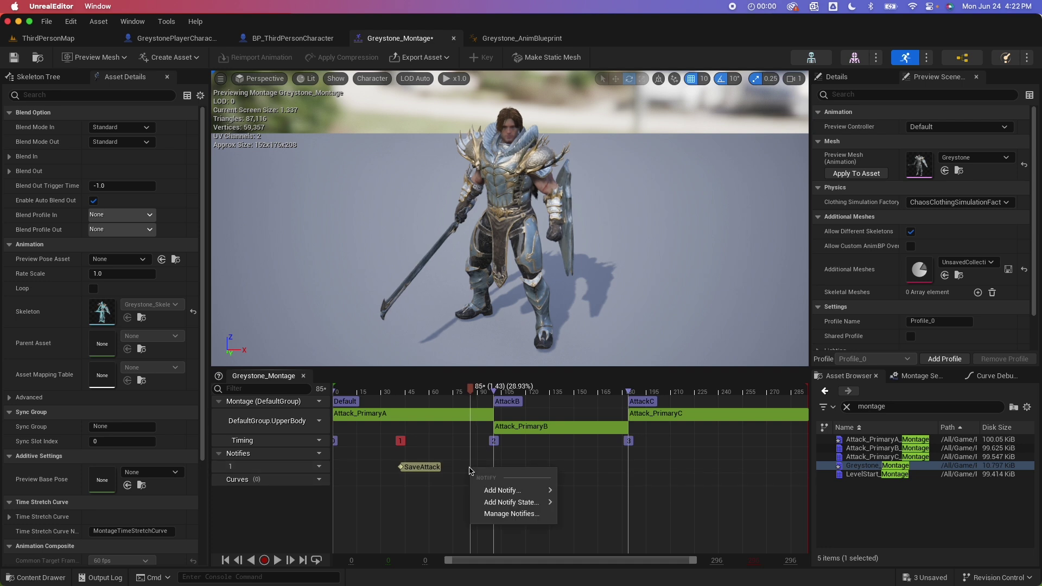
pyautogui.moveTo(529, 495)
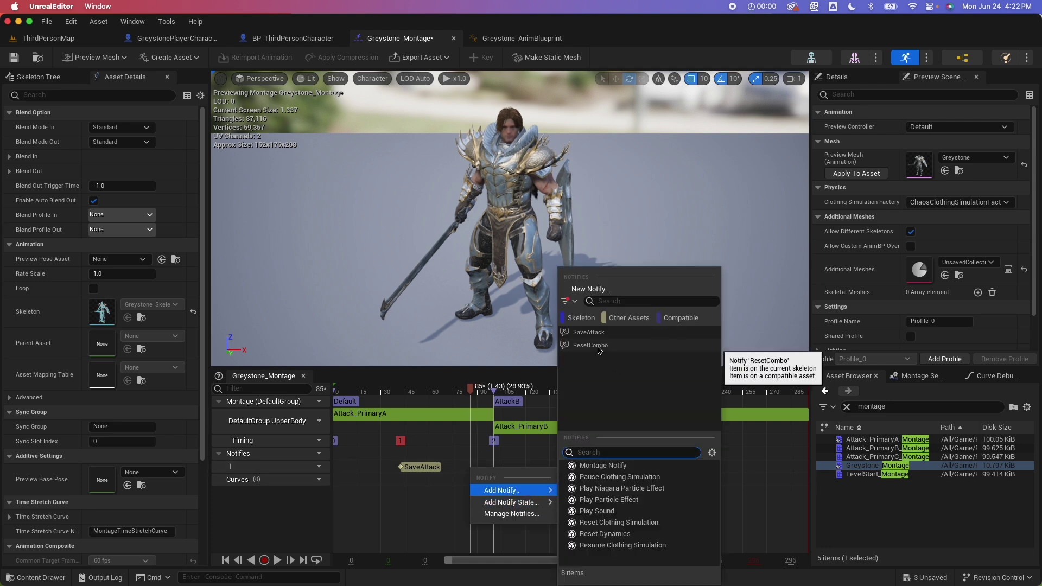
pyautogui.click(597, 346)
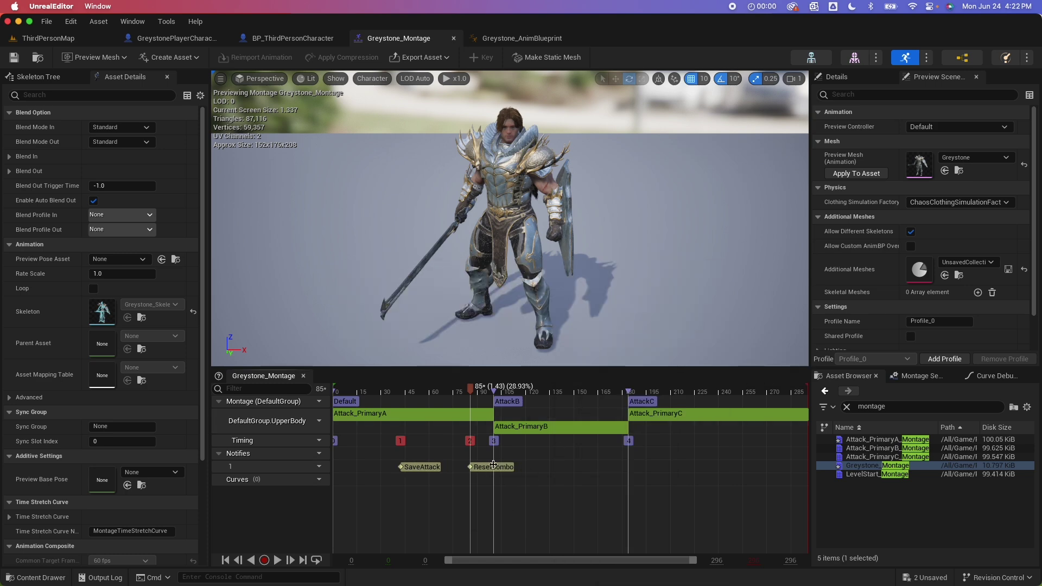
pyautogui.click(49, 38)
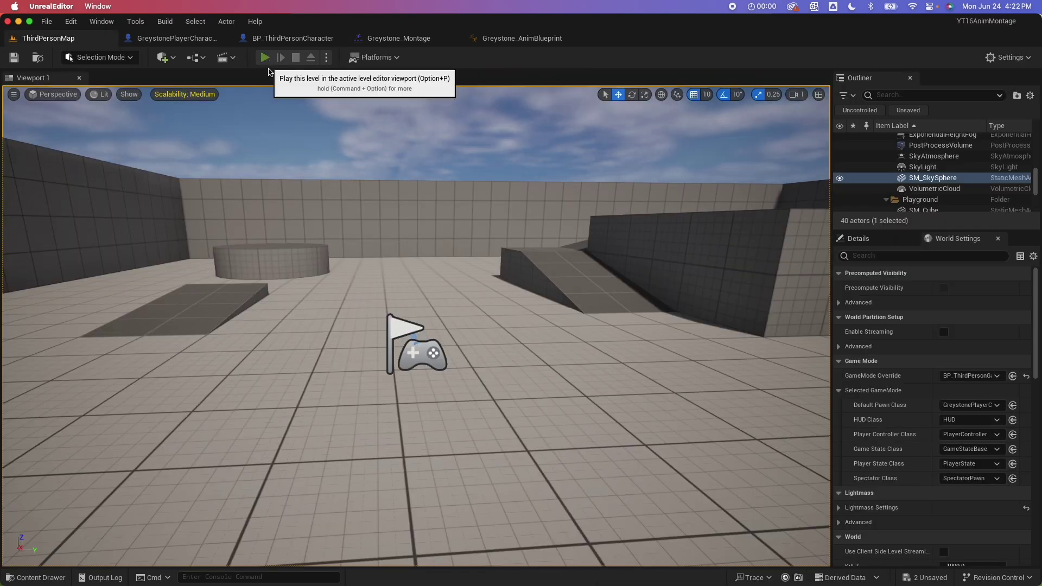
pyautogui.click(266, 58)
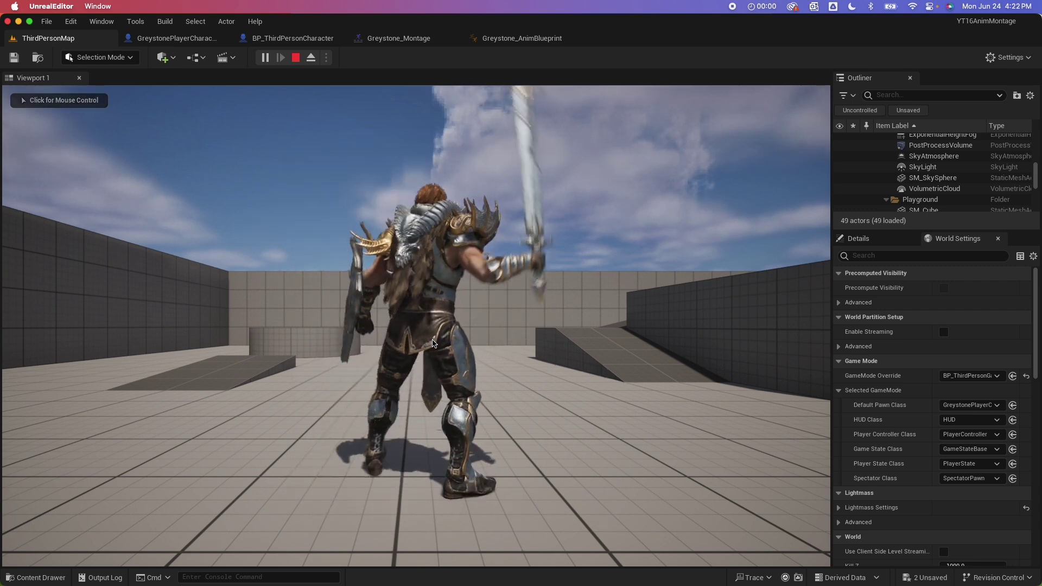
pyautogui.click(434, 343)
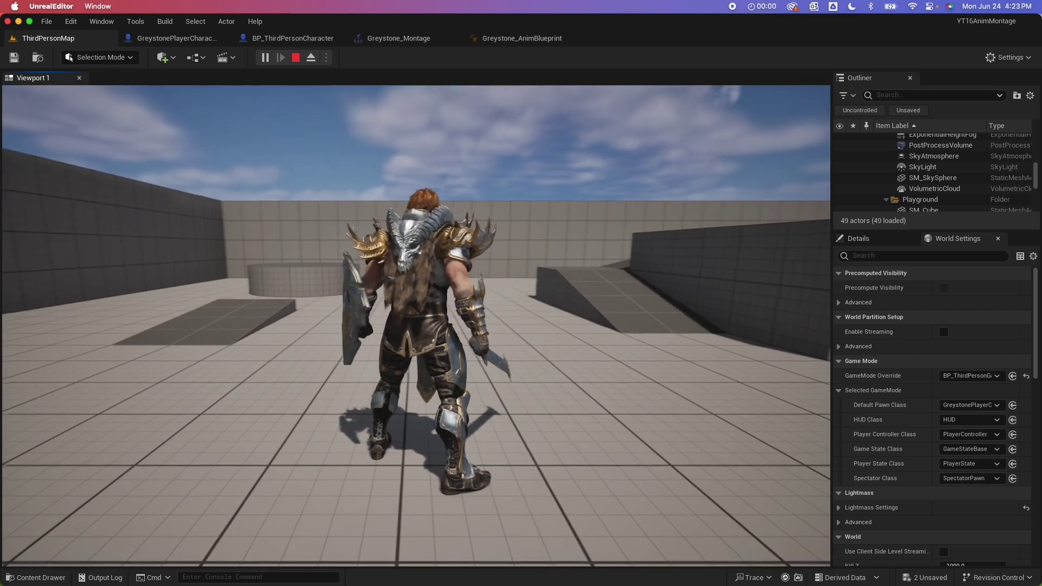
pyautogui.press('Escape')
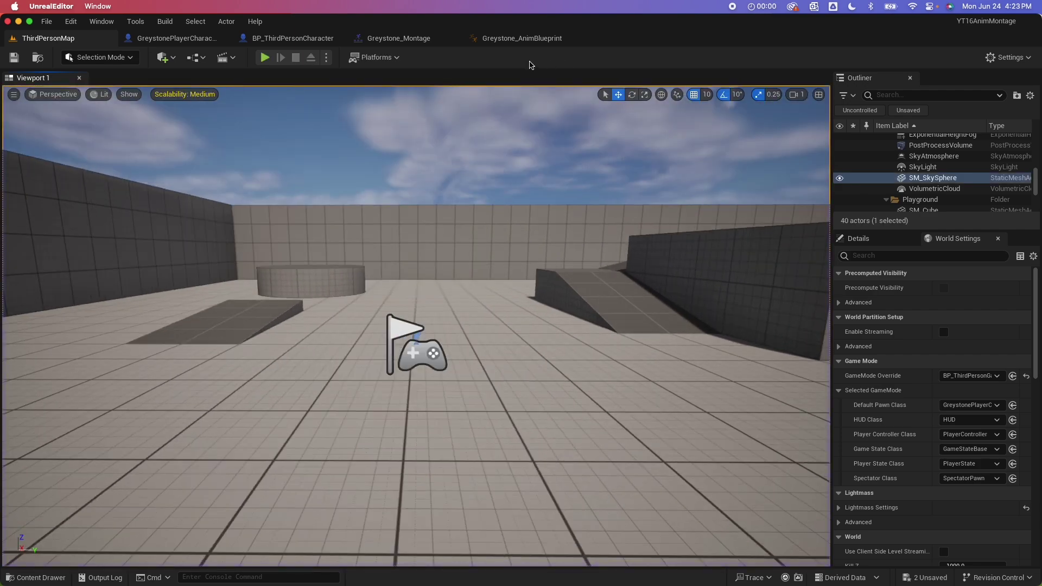
# In the AttackB section, add SaveAttack at frame 149 and ResetCombo at frame 174.
pyautogui.click(399, 38)
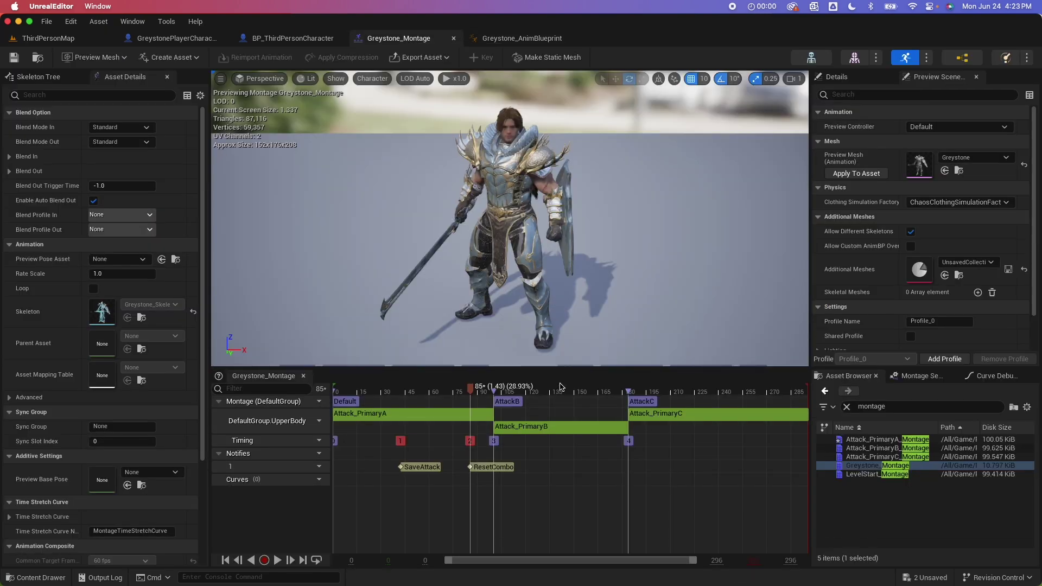
pyautogui.moveTo(588, 391)
pyautogui.mouseDown()
pyautogui.moveTo(662, 392)
pyautogui.moveTo(574, 398)
pyautogui.mouseUp()
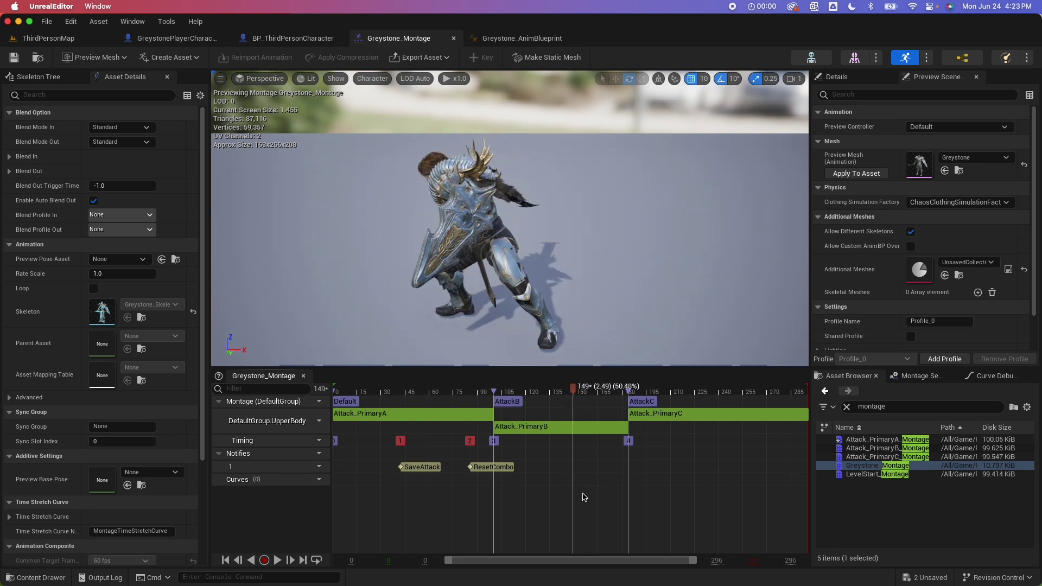
pyautogui.rightClick(576, 468)
pyautogui.moveTo(604, 488)
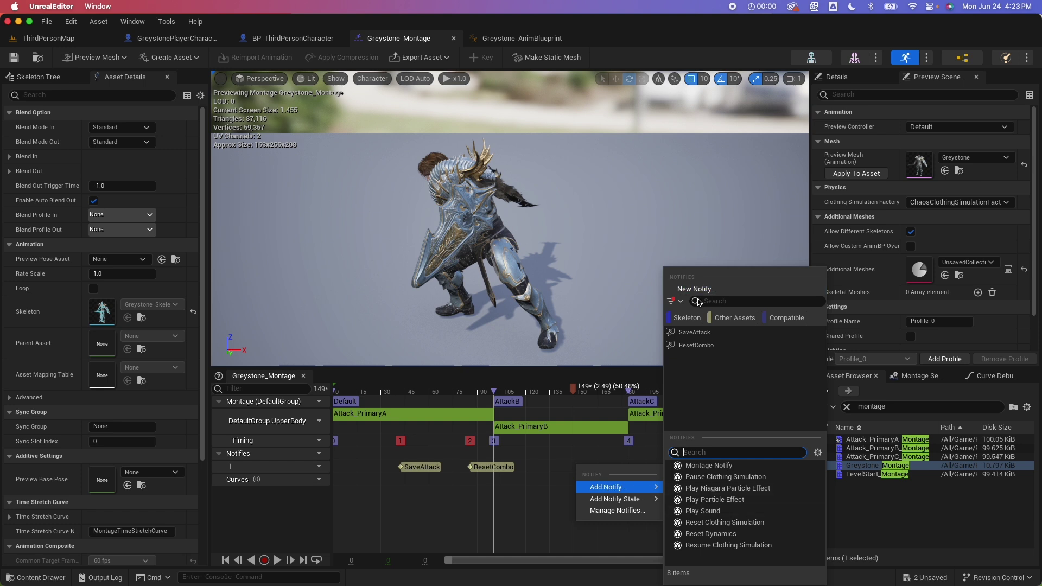
pyautogui.click(694, 332)
pyautogui.moveTo(577, 392); pyautogui.dragTo(615, 396)
pyautogui.moveTo(694, 565); pyautogui.dragTo(612, 567)
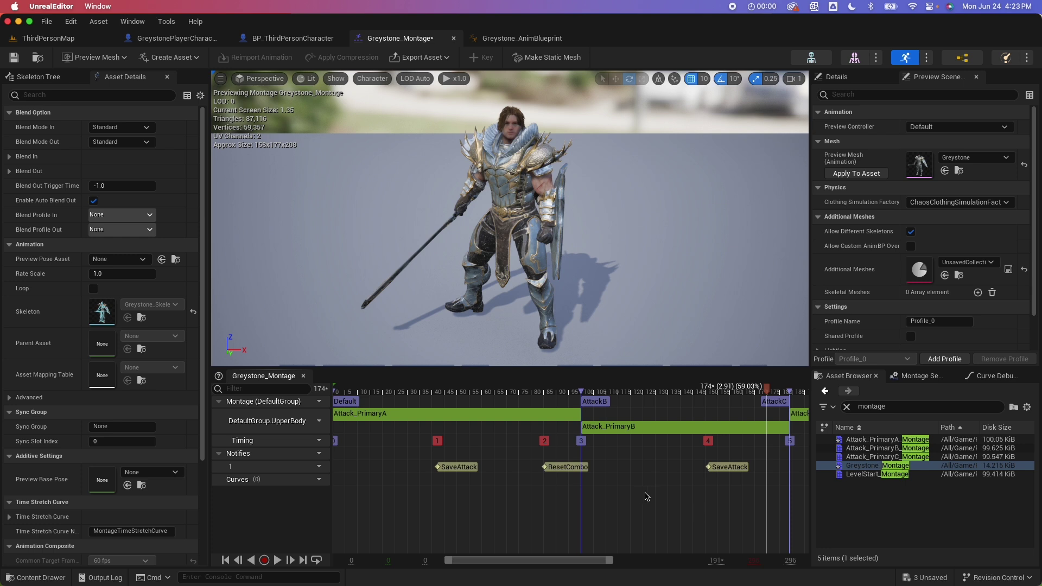
pyautogui.moveTo(595, 565); pyautogui.dragTo(656, 566)
pyautogui.rightClick(580, 468)
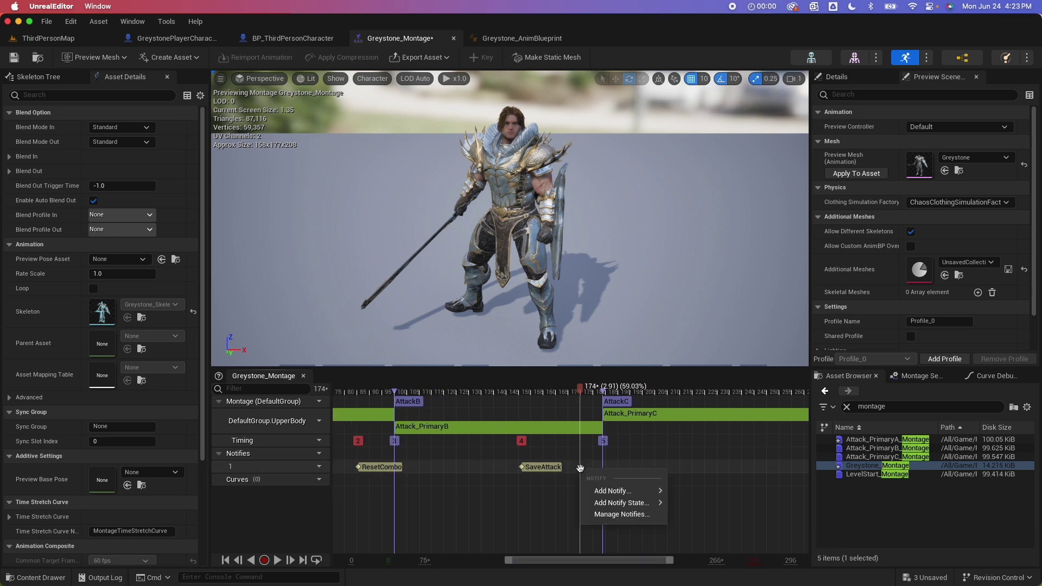
pyautogui.moveTo(608, 491)
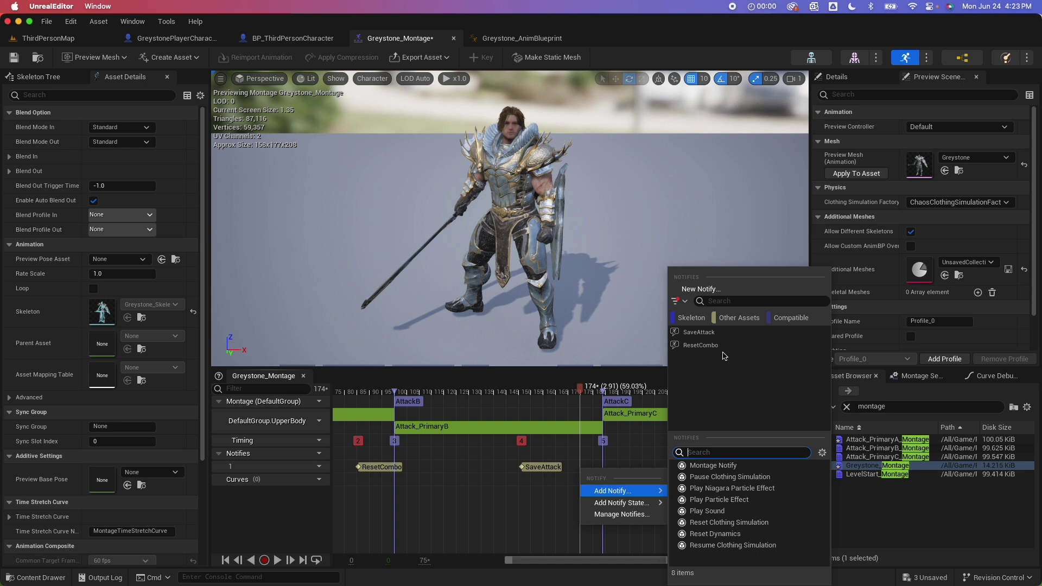
pyautogui.click(707, 347)
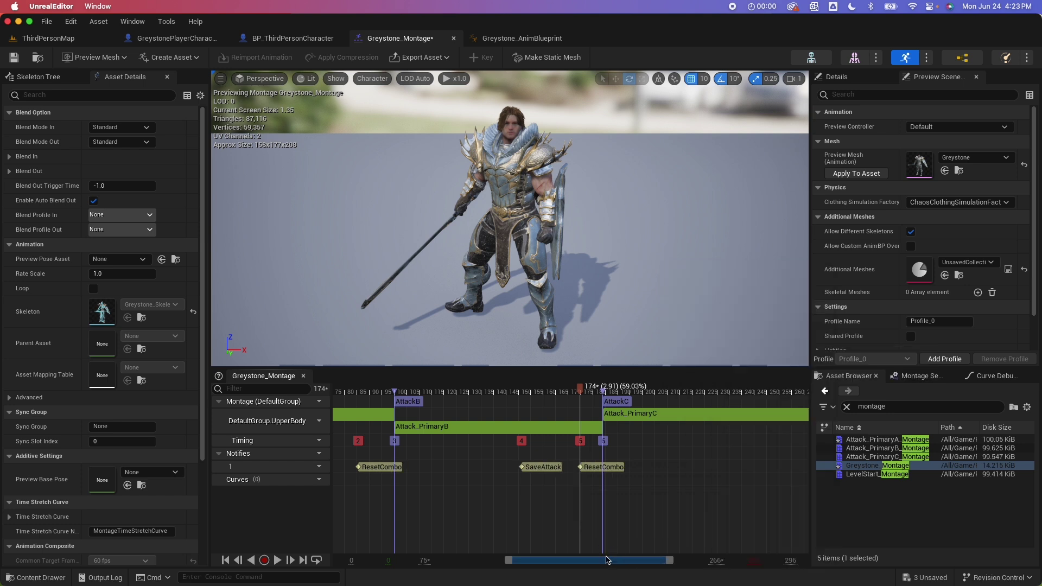
# In AttackC, add SaveAttack at frame 260 and ResetCombo at 286, then save Greystone_Montage.
pyautogui.moveTo(616, 552); pyautogui.dragTo(531, 392, button='right')
pyautogui.moveTo(510, 394); pyautogui.dragTo(720, 406)
pyautogui.rightClick(720, 468)
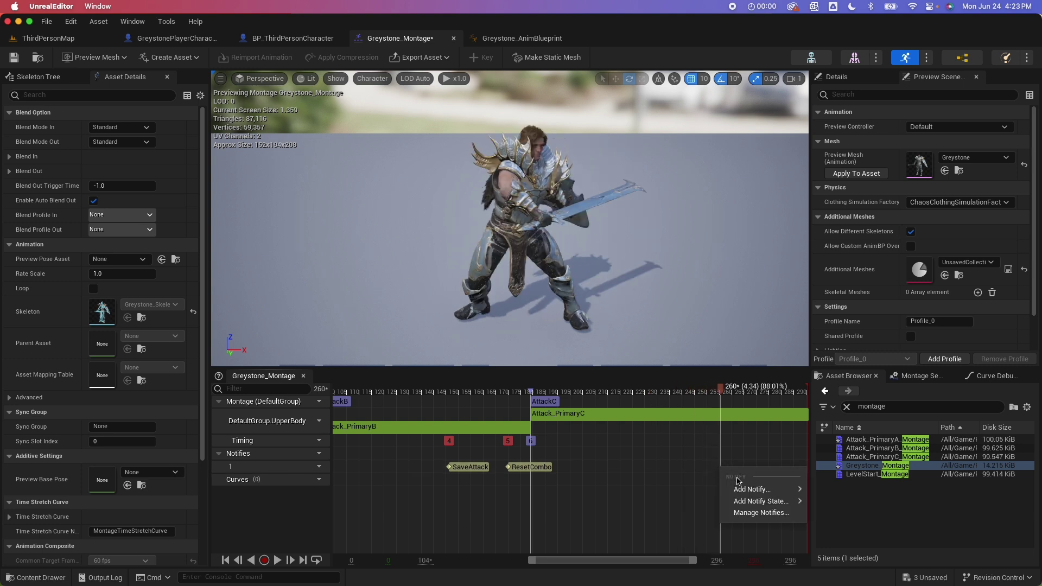
pyautogui.moveTo(745, 491)
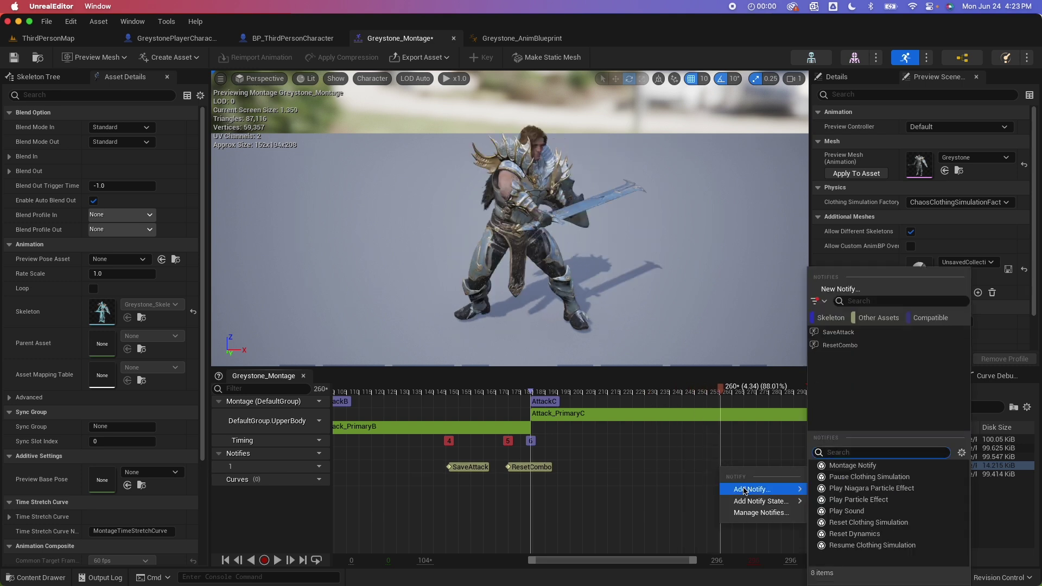
pyautogui.click(838, 332)
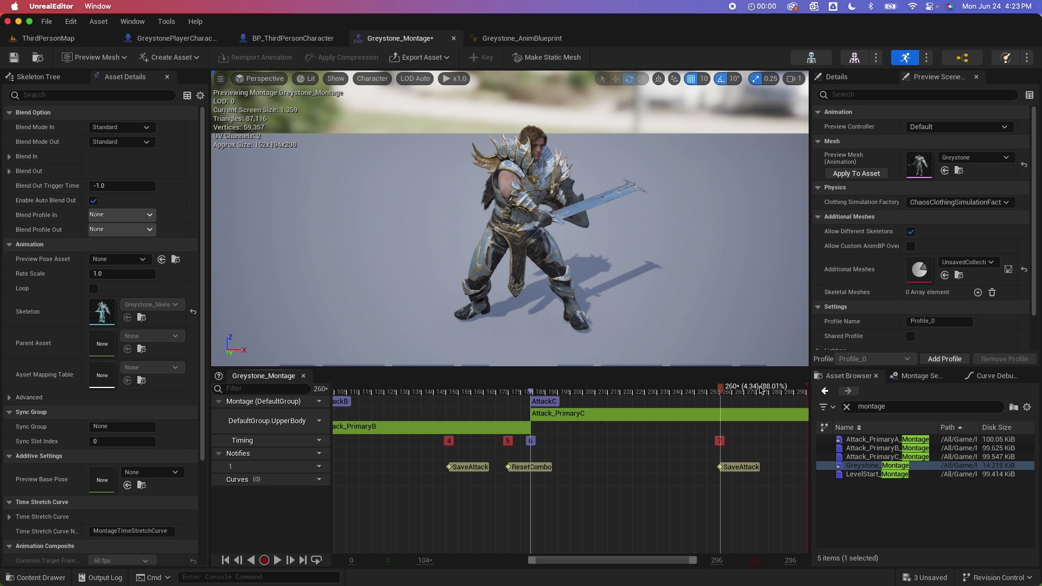
pyautogui.moveTo(720, 394); pyautogui.dragTo(785, 400)
pyautogui.rightClick(785, 470)
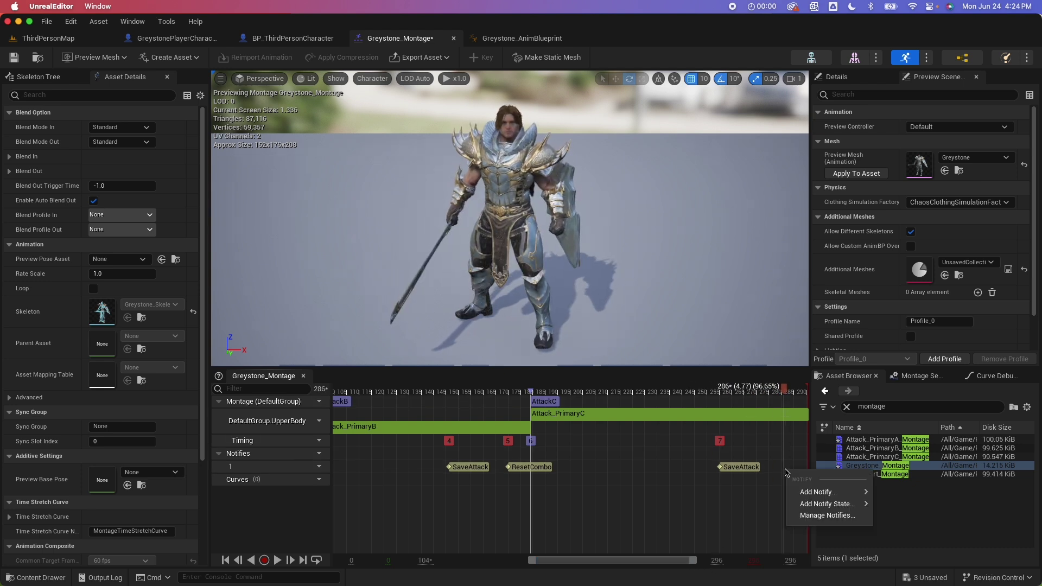
pyautogui.moveTo(808, 493)
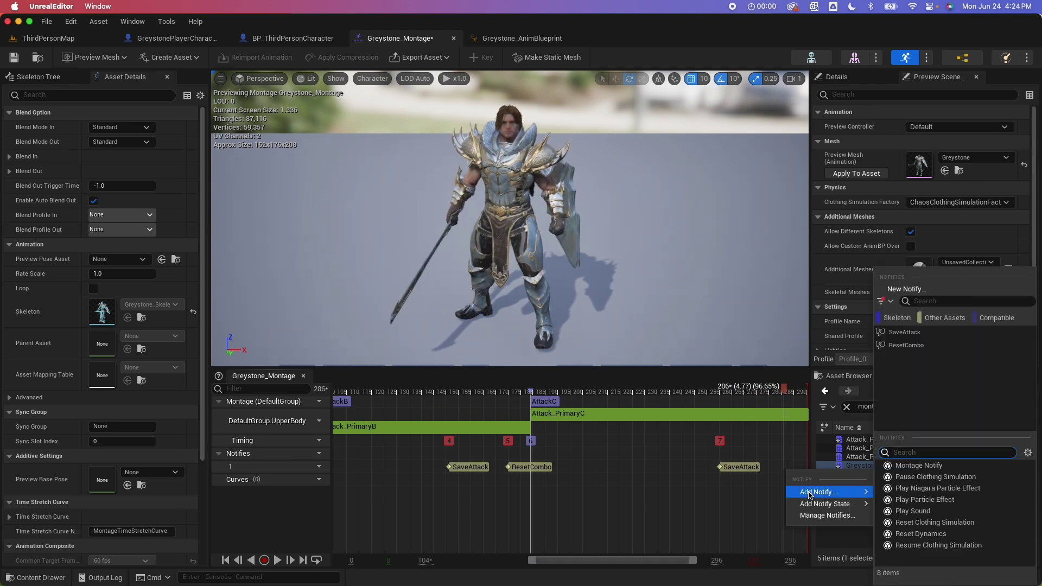
pyautogui.click(913, 345)
pyautogui.click(14, 57)
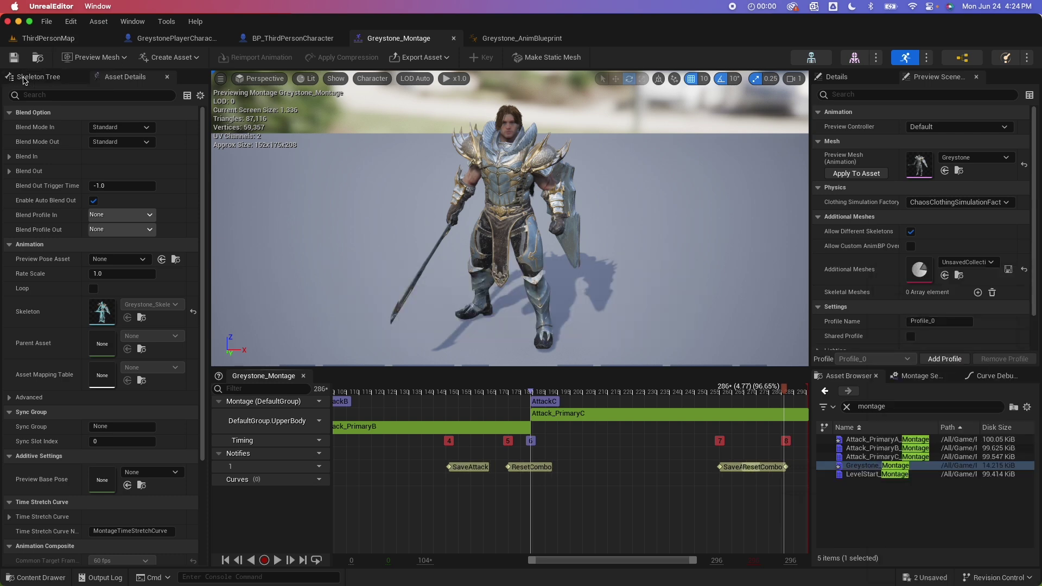
pyautogui.click(67, 42)
pyautogui.click(265, 57)
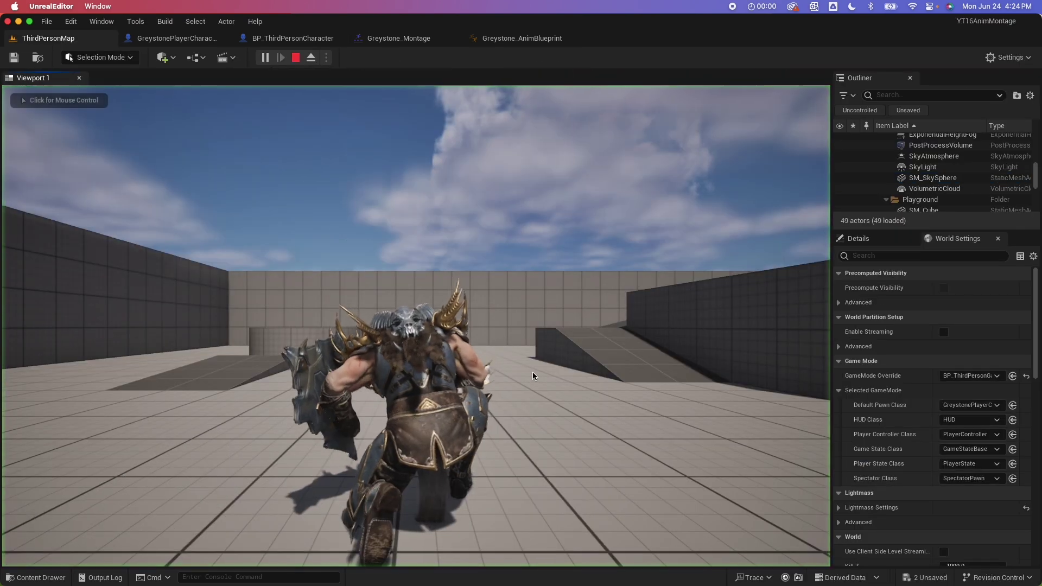
pyautogui.click(535, 372)
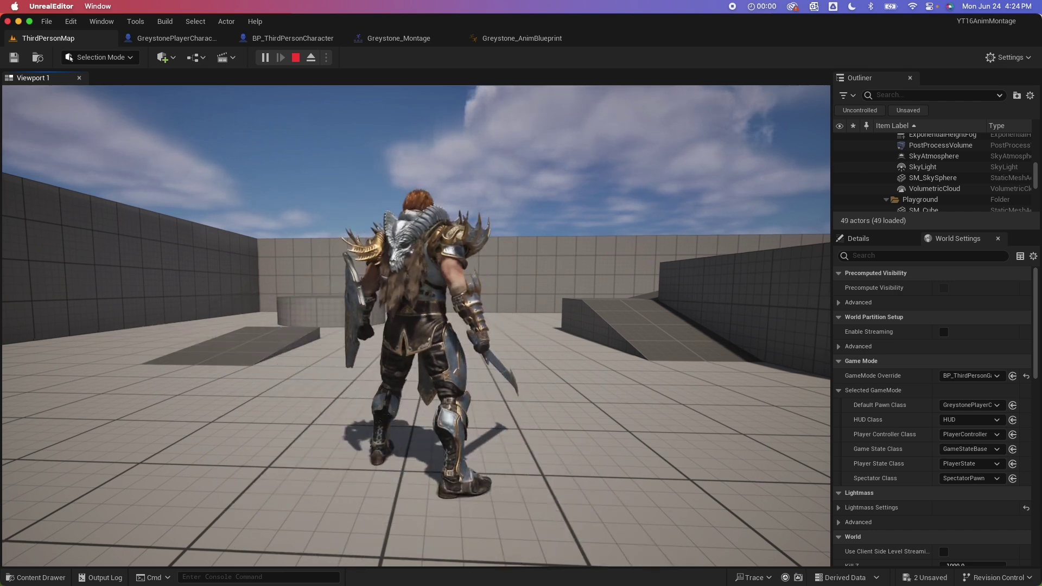
pyautogui.press('Escape')
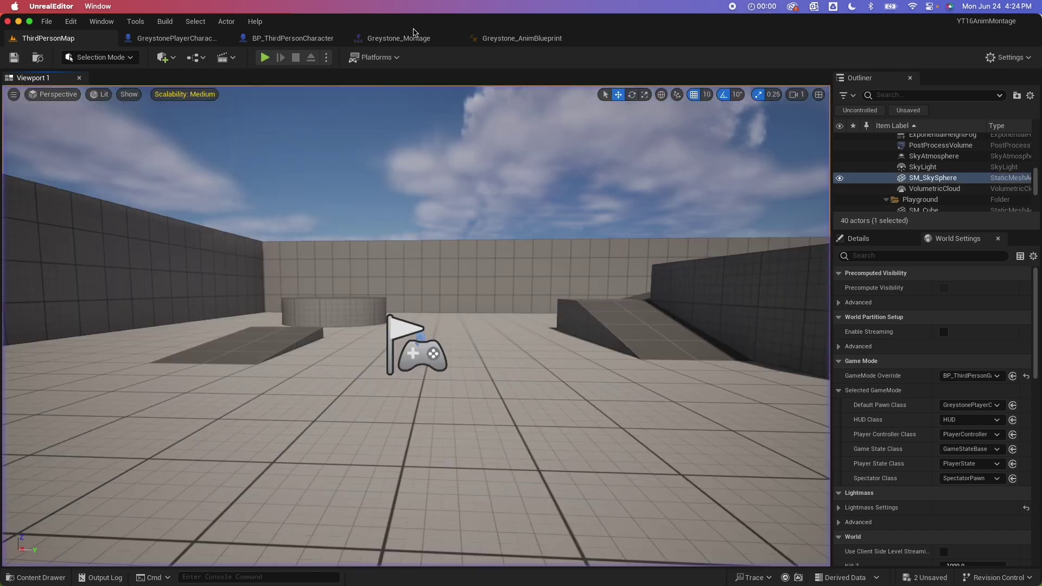
pyautogui.click(407, 39)
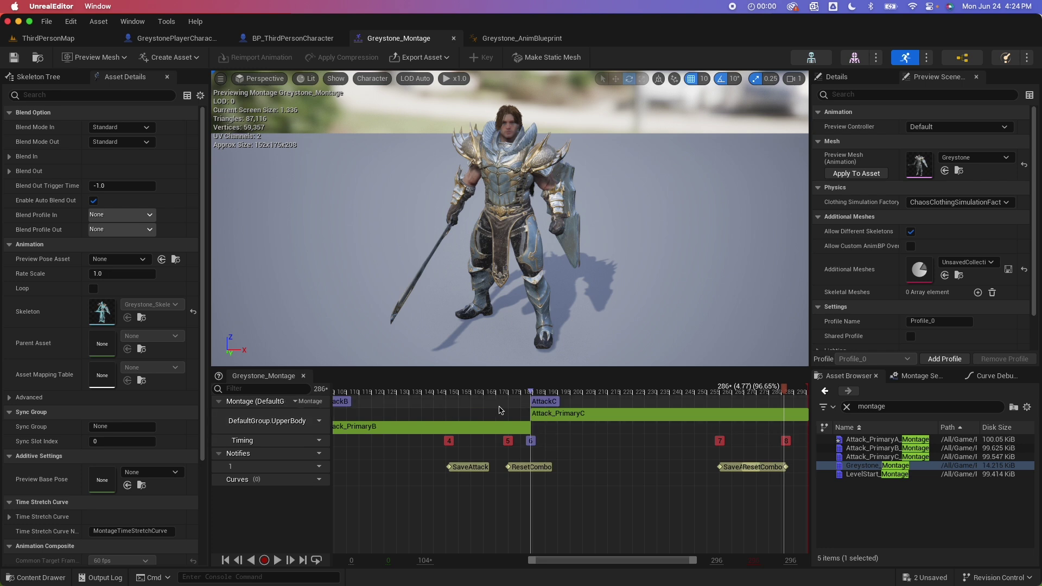